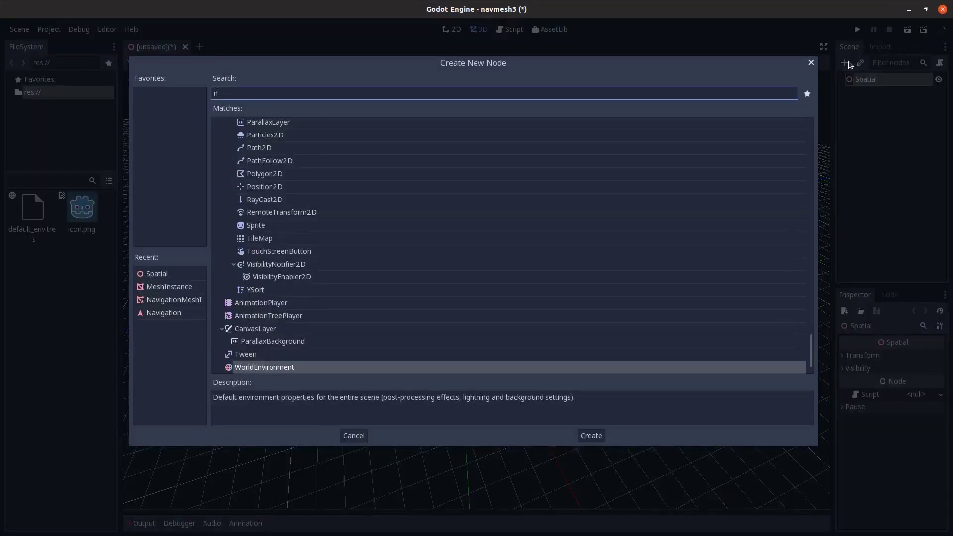
Add a Navigation node under the Spatial root and give it a NavigationMeshInstance child
text(avi)
key(Return)
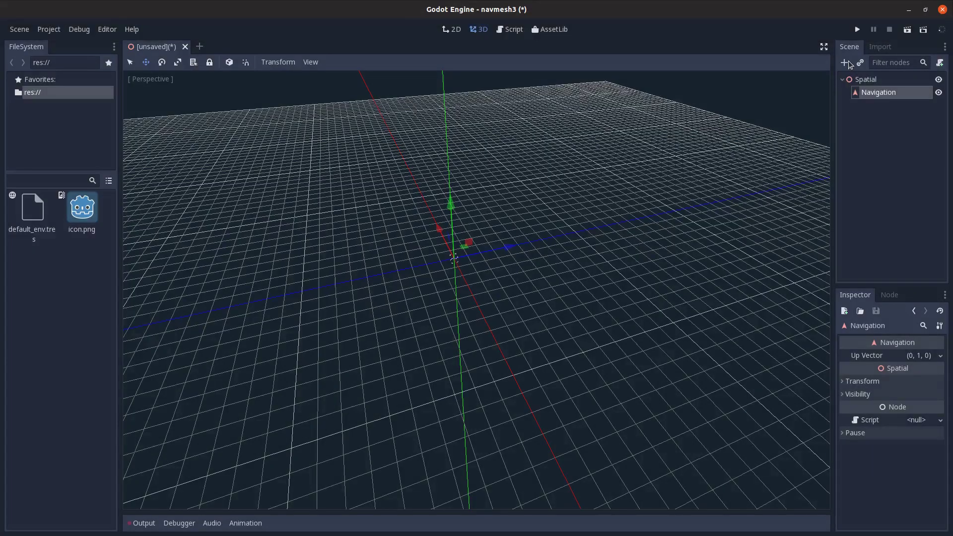
click(848, 61)
key(Down)
key(Return)
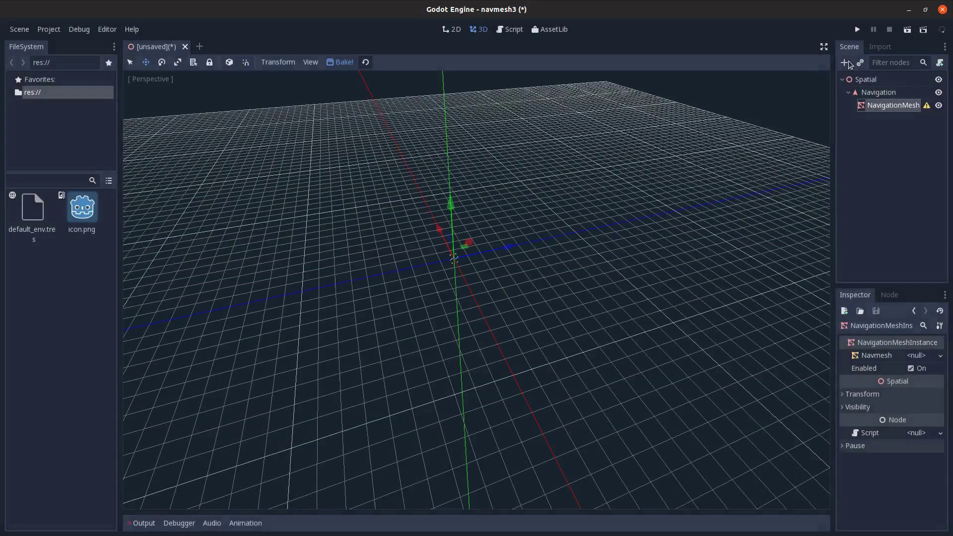
Add a MeshInstance child to the NavigationMeshInstance and assign it a new PlaneMesh
key(ctrl+a)
text(mesh)
key(Return)
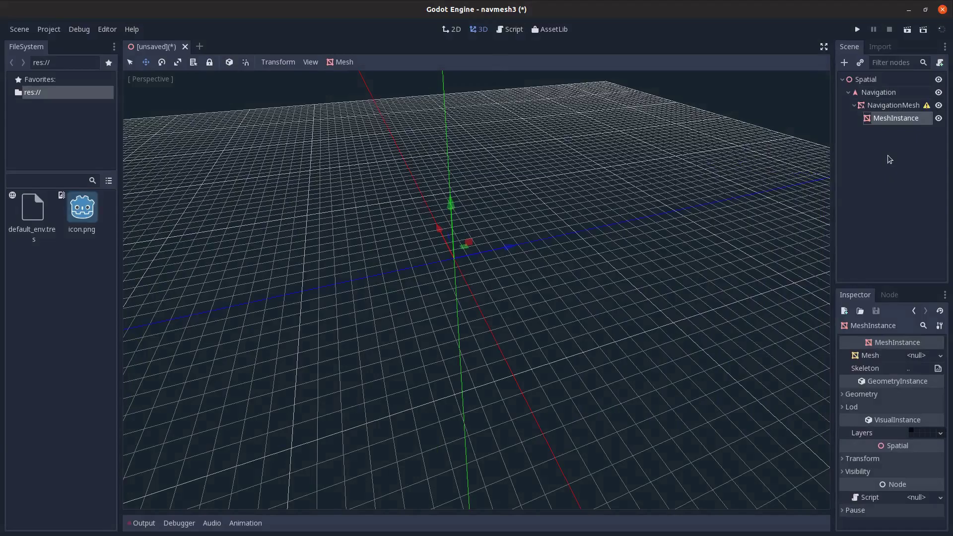
click(922, 356)
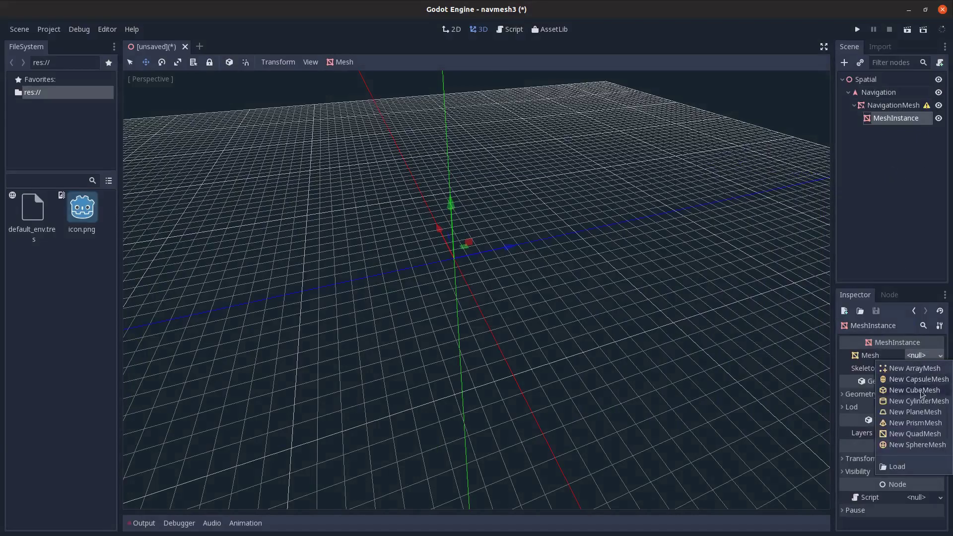
click(915, 412)
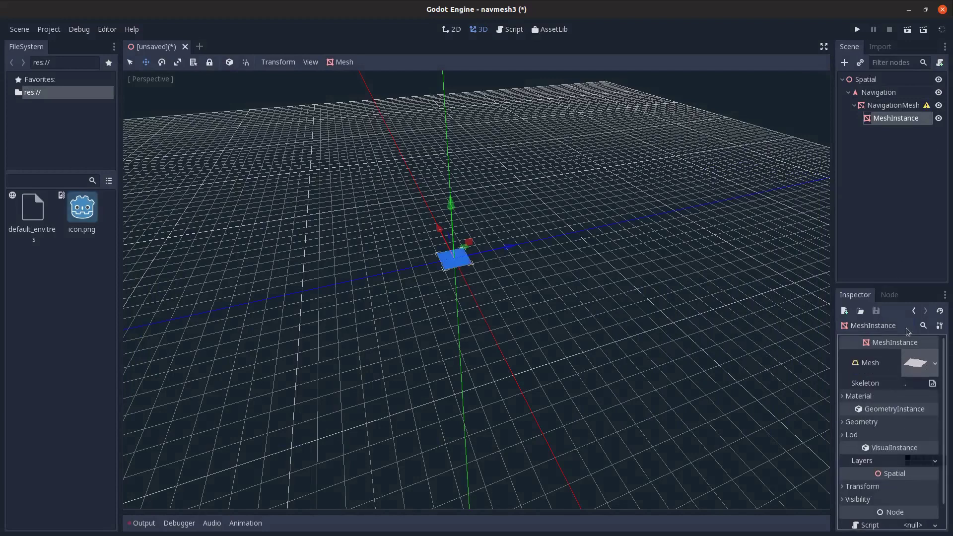
Set the plane mesh's size to 20 by 20
click(916, 367)
click(913, 354)
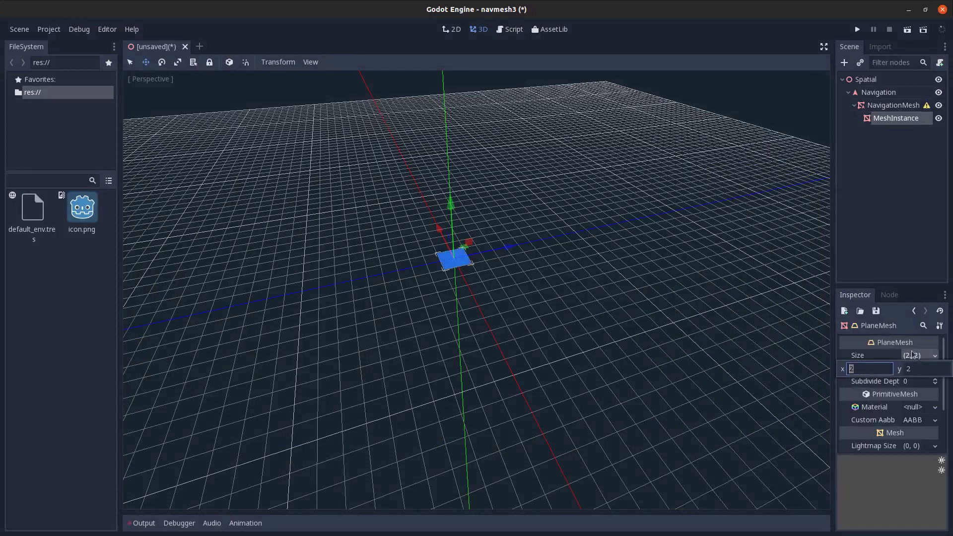
text(20)
key(Tab)
text(20)
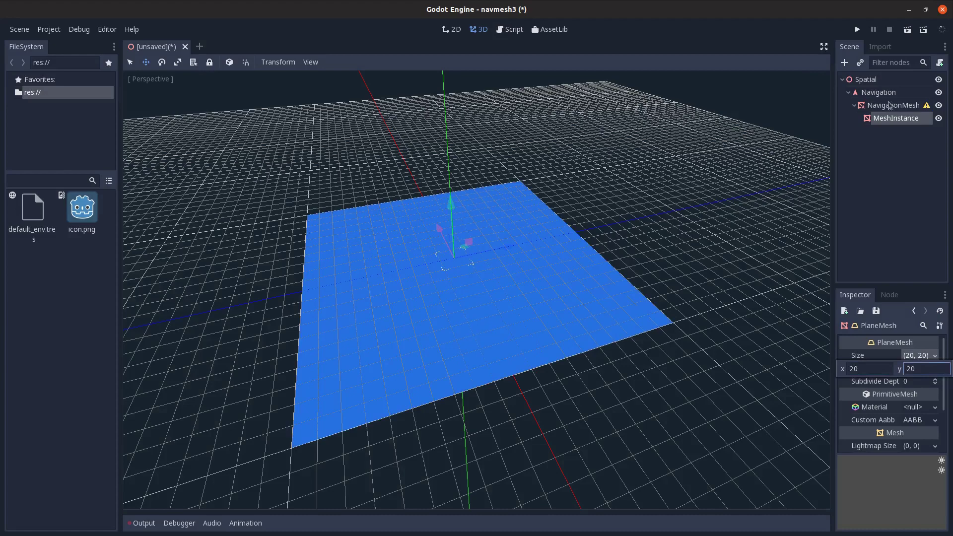
Add a second MeshInstance under the NavigationMeshInstance and assign it a new CubeMesh
click(890, 105)
key(ctrl+a)
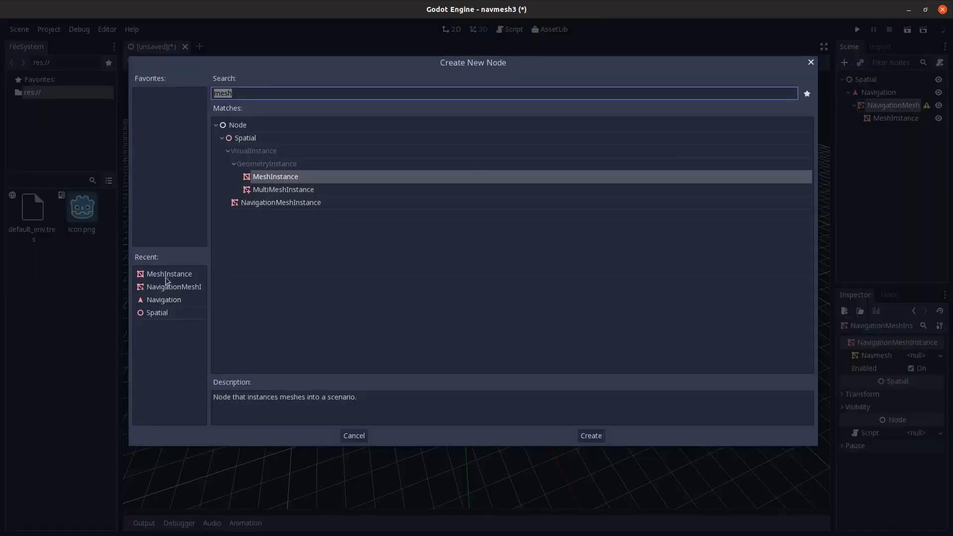
double_click(166, 280)
click(916, 355)
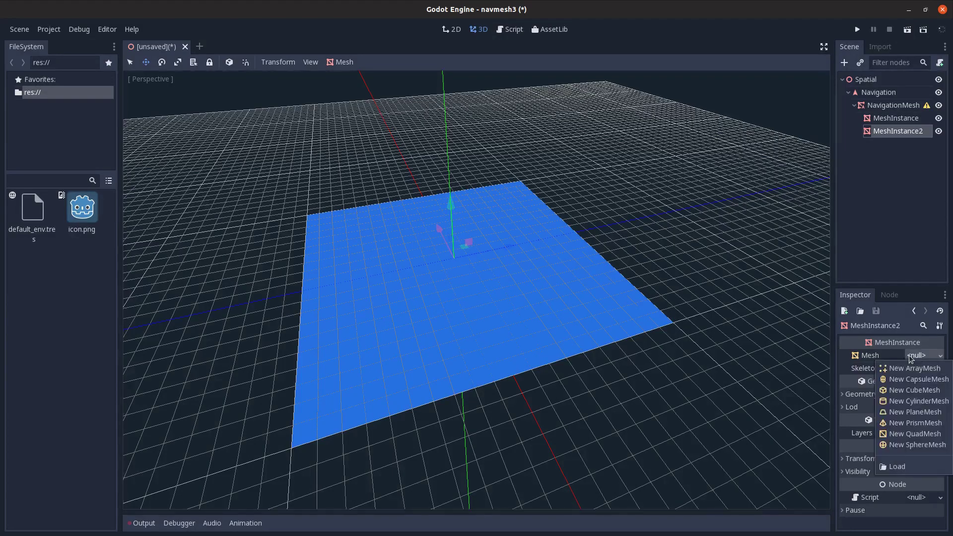
click(912, 387)
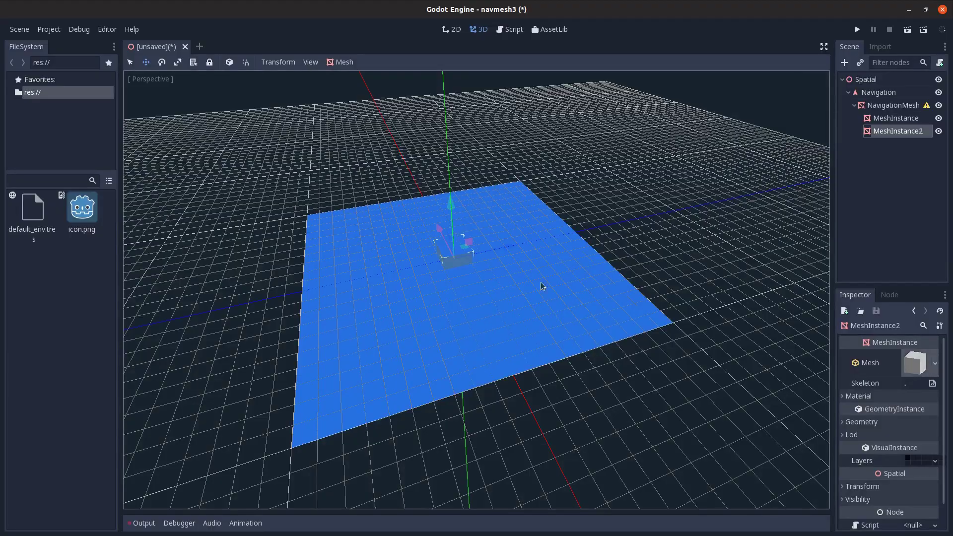
middle_drag(540, 282, 693, 225)
Create a new NavigationMesh resource for the NavigationMeshInstance and bake it
click(909, 107)
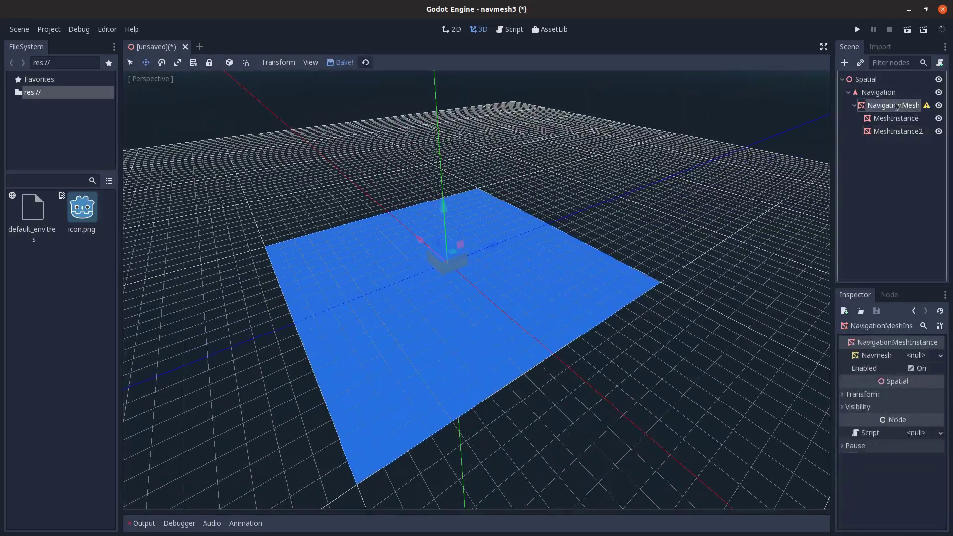
middle_drag(526, 365, 576, 351)
scroll(576, 350, up, 7)
scroll(427, 288, down, 3)
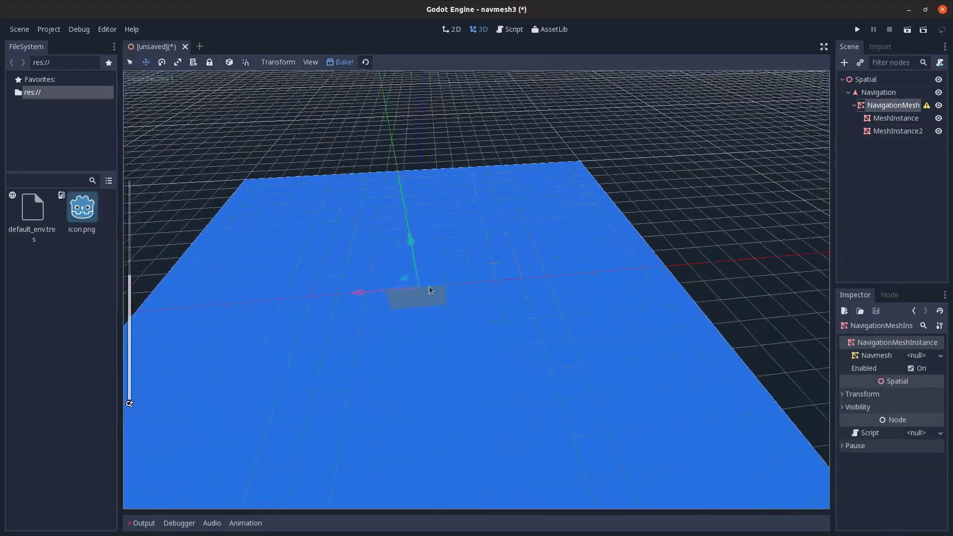
middle_drag(431, 291, 379, 241)
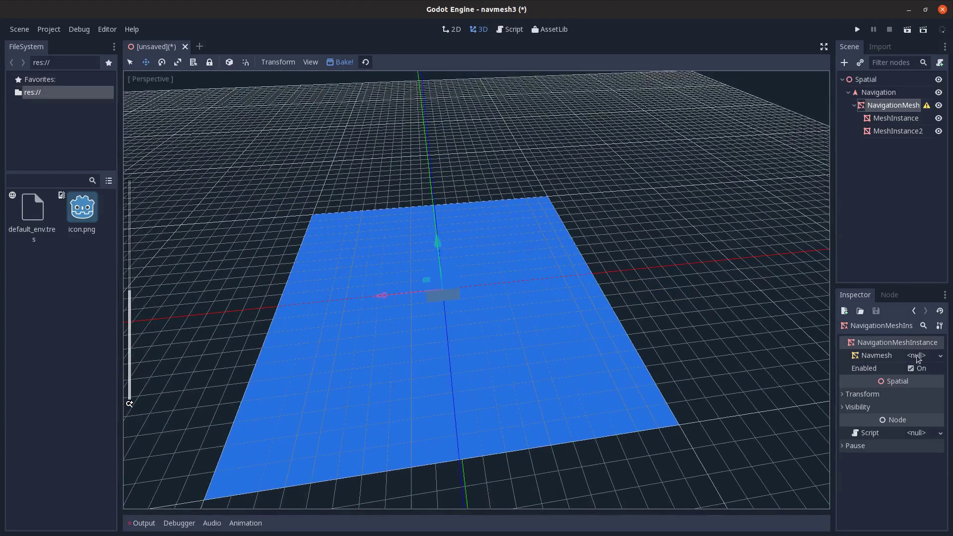
click(917, 357)
click(910, 373)
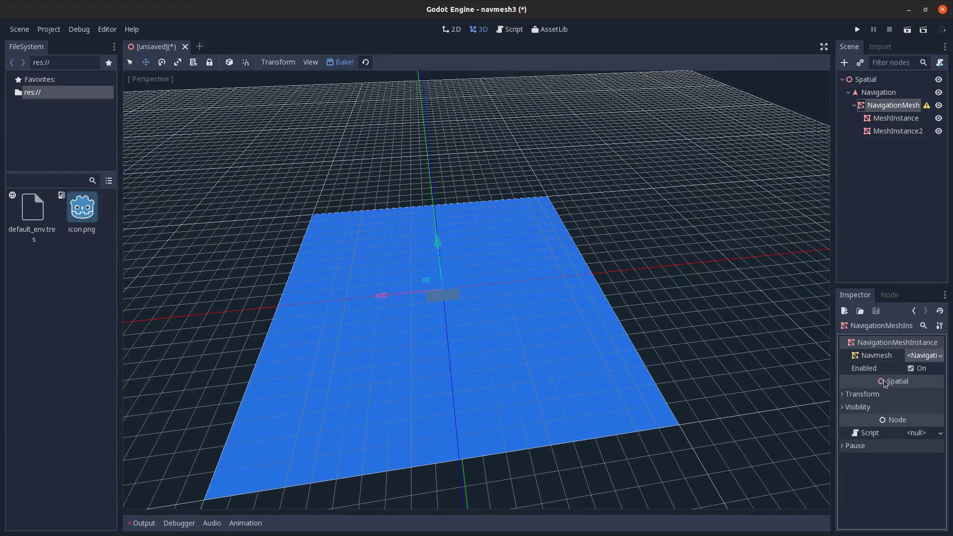
click(342, 62)
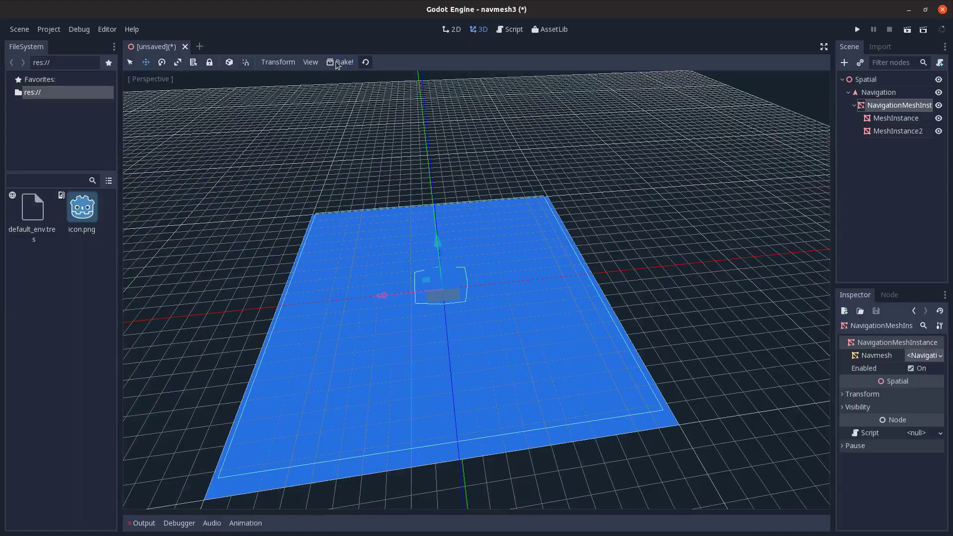
Examine the baked navigation mesh around the plane's border and the cube, along with the nodes it was generated from
middle_drag(278, 208, 249, 299)
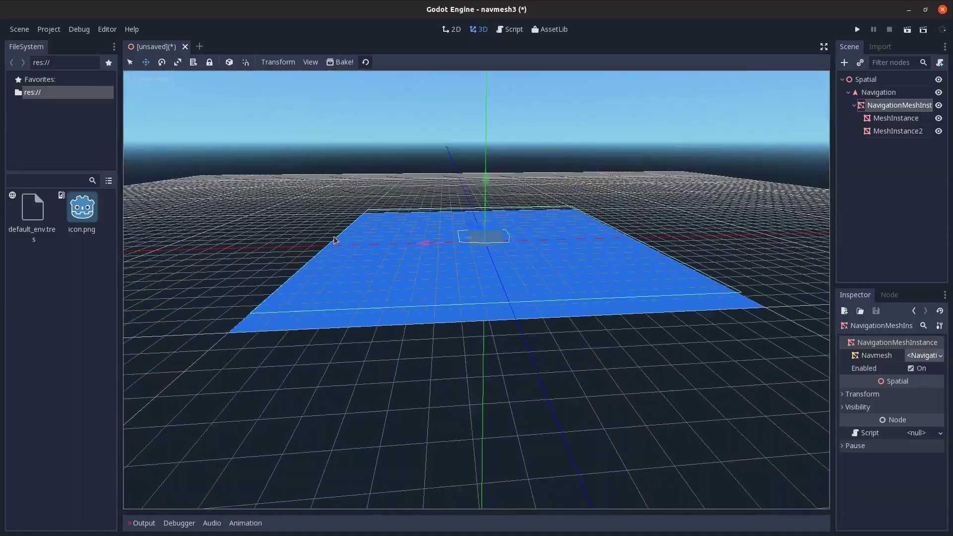
middle_drag(577, 219, 470, 302)
scroll(449, 319, up, 4)
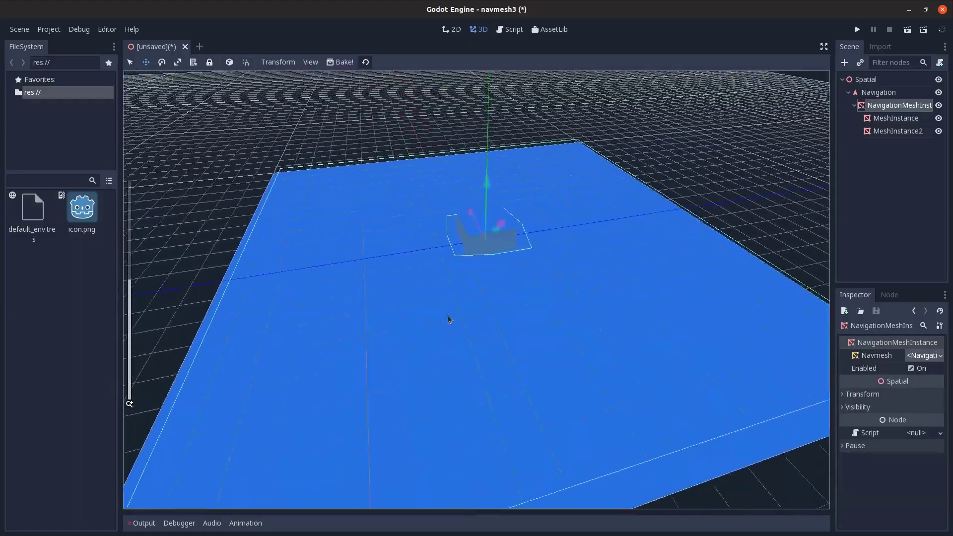
click(894, 118)
shift+click(896, 131)
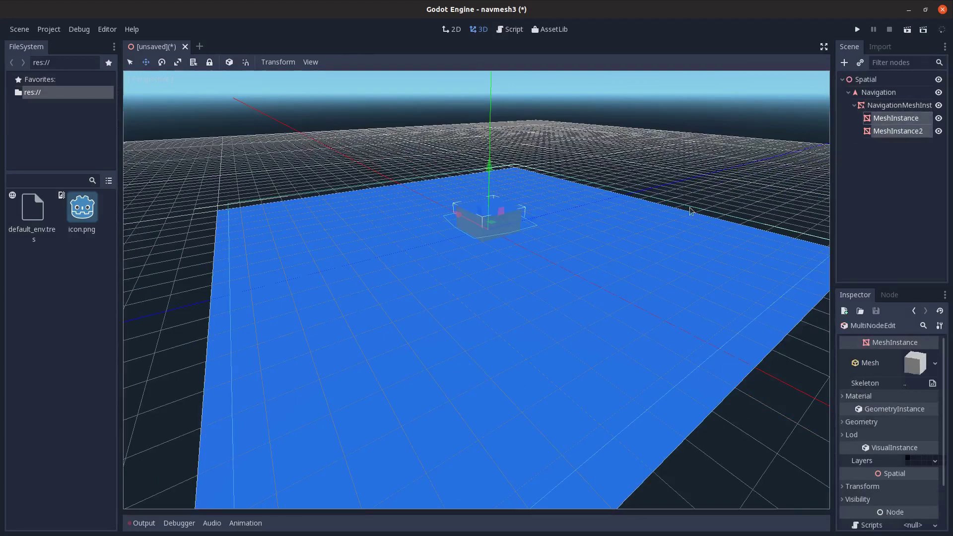
middle_drag(524, 257, 499, 262)
scroll(500, 262, down, 3)
click(889, 105)
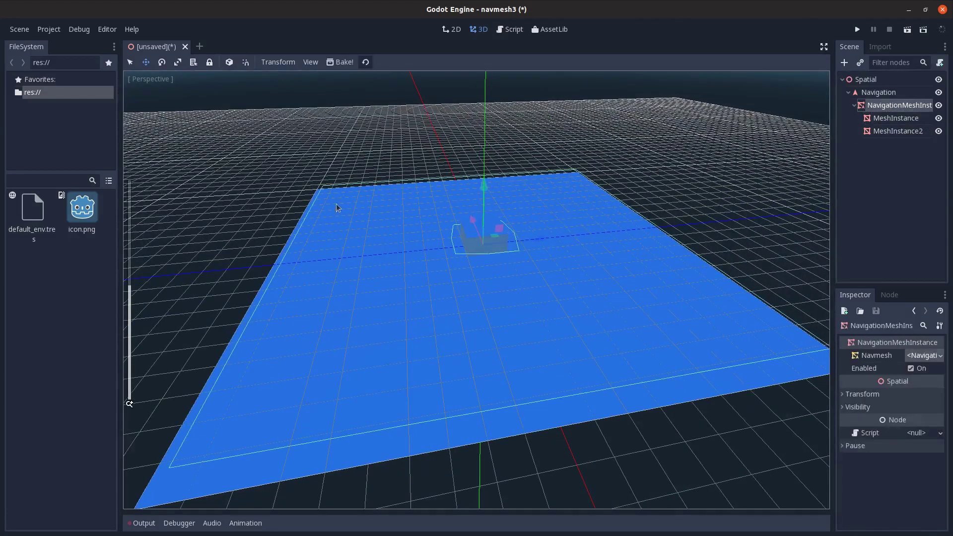
middle_drag(287, 213, 430, 334)
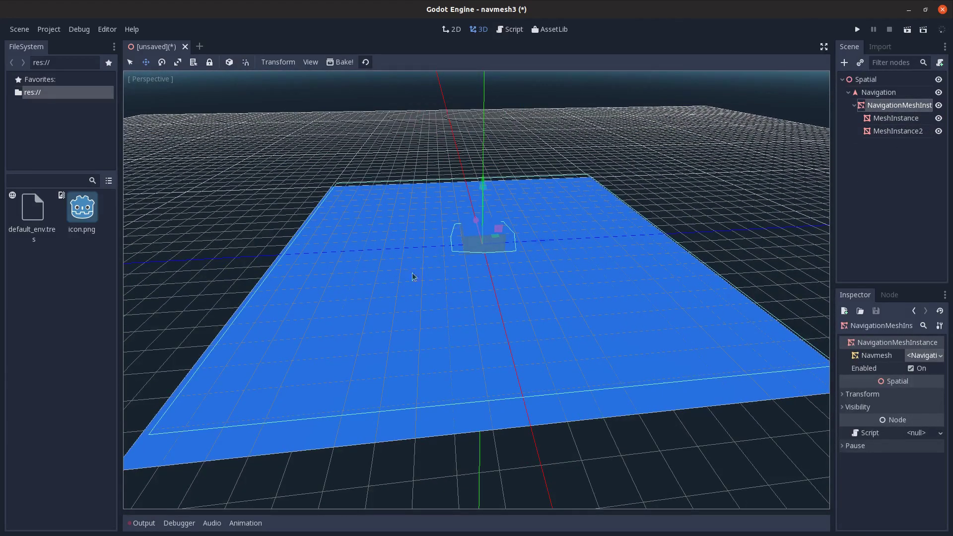
click(875, 92)
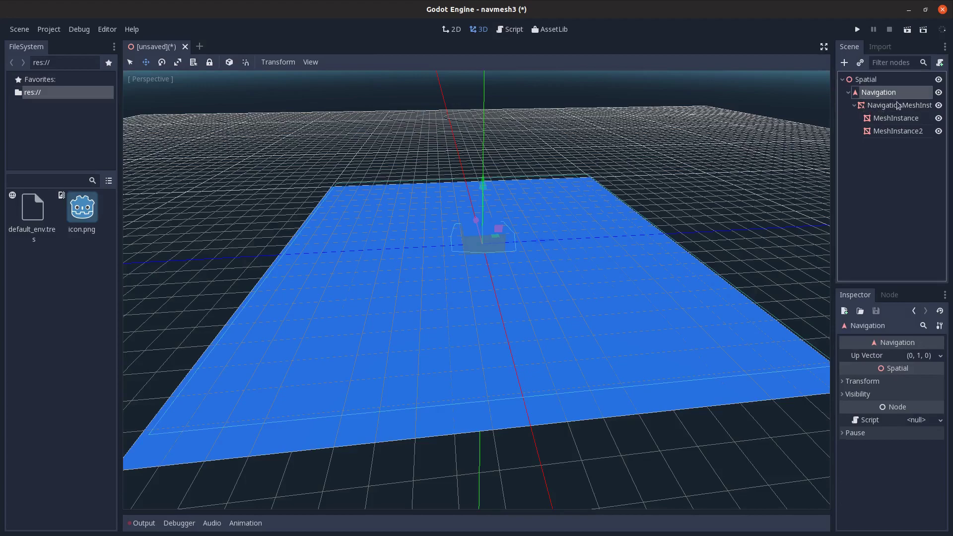
middle_drag(437, 280, 366, 308)
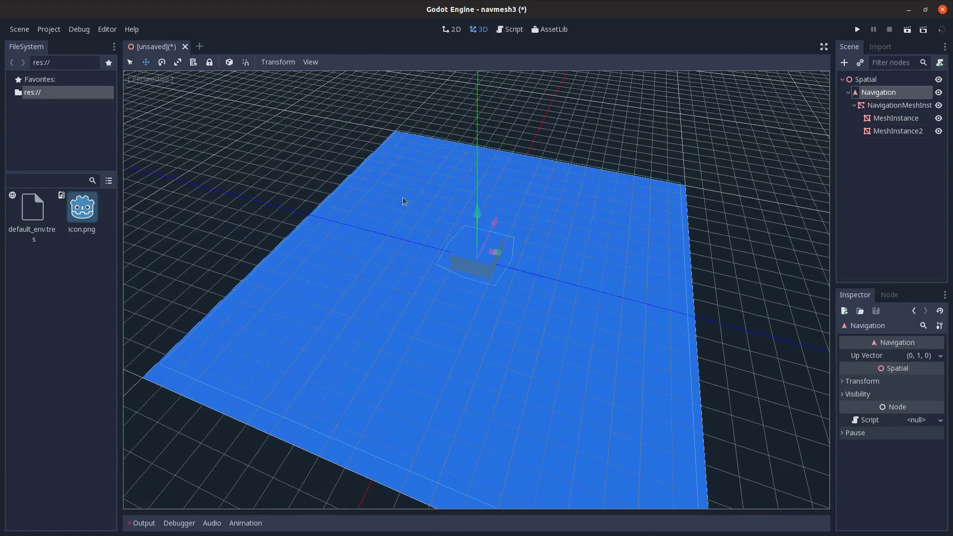
middle_drag(493, 302, 225, 301)
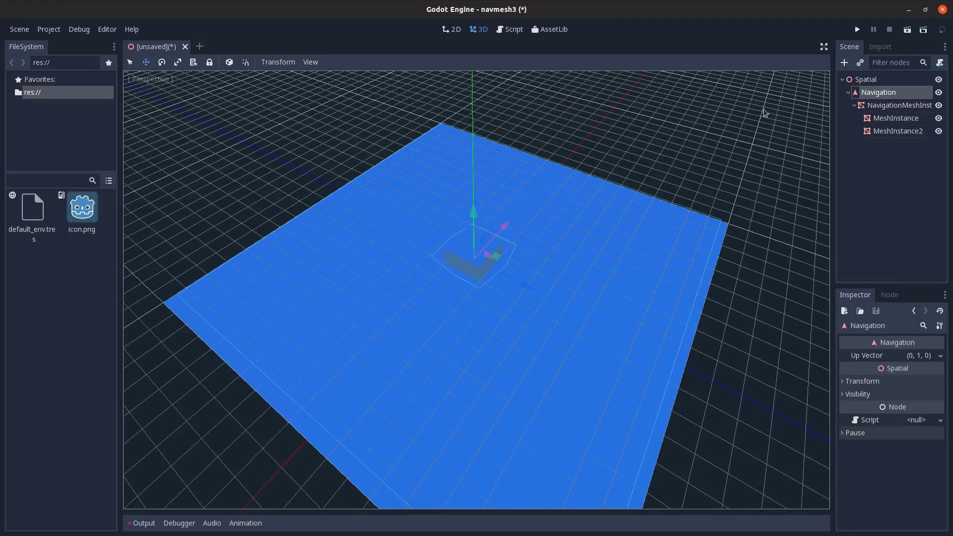
Duplicate the cube twice and place the two copies at separate spots on the plane, away from the centre
click(898, 130)
middle_drag(655, 250, 553, 277)
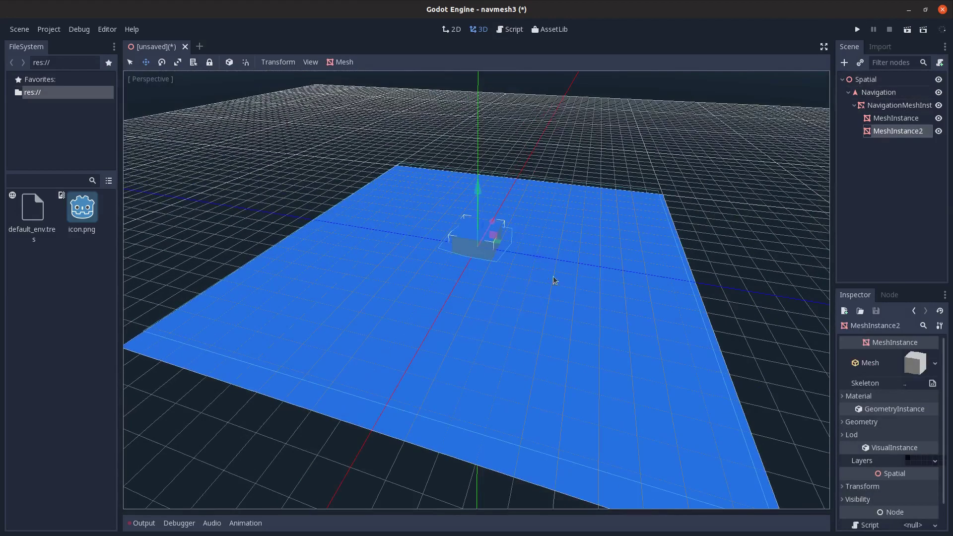
key(ctrl+d)
drag(504, 246, 651, 348)
key(ctrl+d)
drag(653, 310, 663, 287)
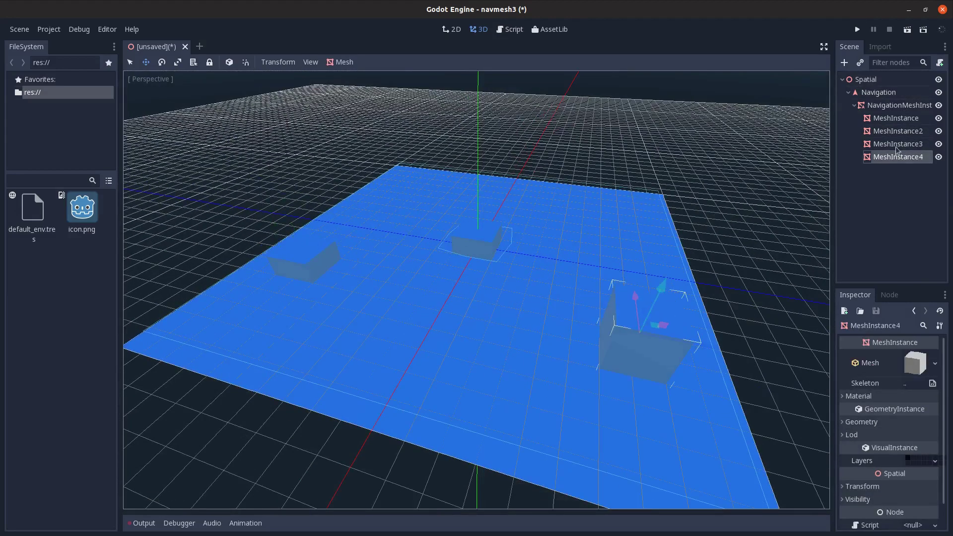
Rebake the navigation mesh with the duplicated cubes and inspect the outlines around them
click(899, 105)
click(340, 61)
middle_drag(398, 248, 233, 308)
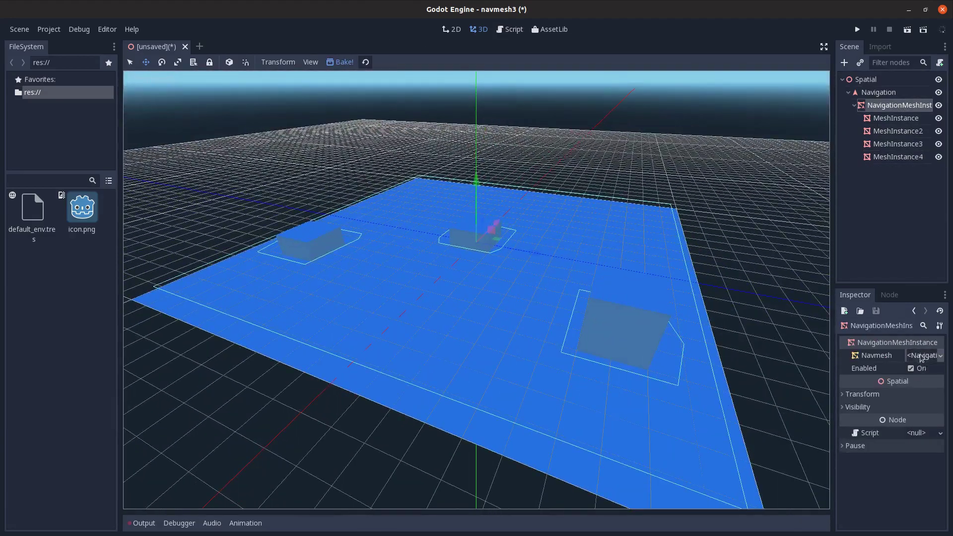
middle_drag(706, 244, 663, 266)
Raise the original cube at the plane's centre by about 3 units along the vertical axis
click(910, 139)
click(907, 126)
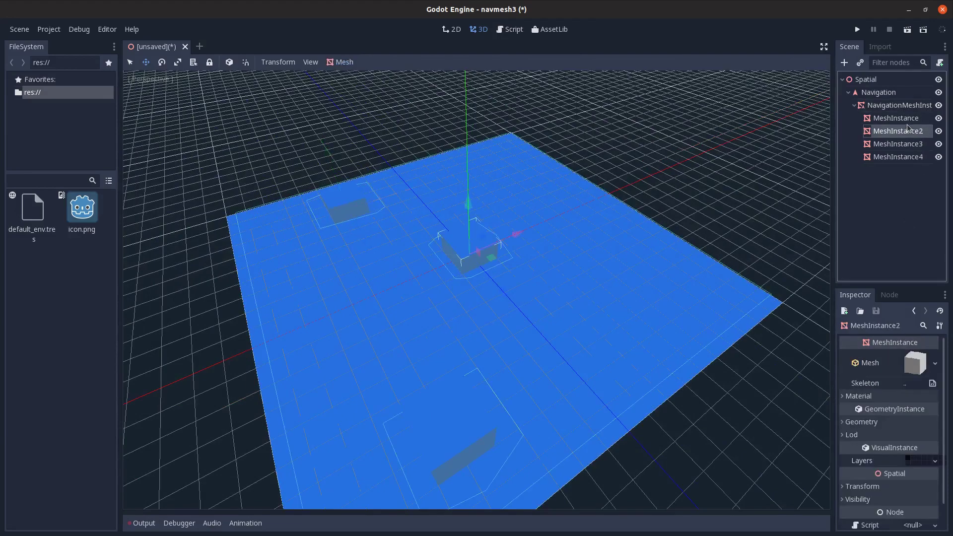
drag(468, 203, 467, 147)
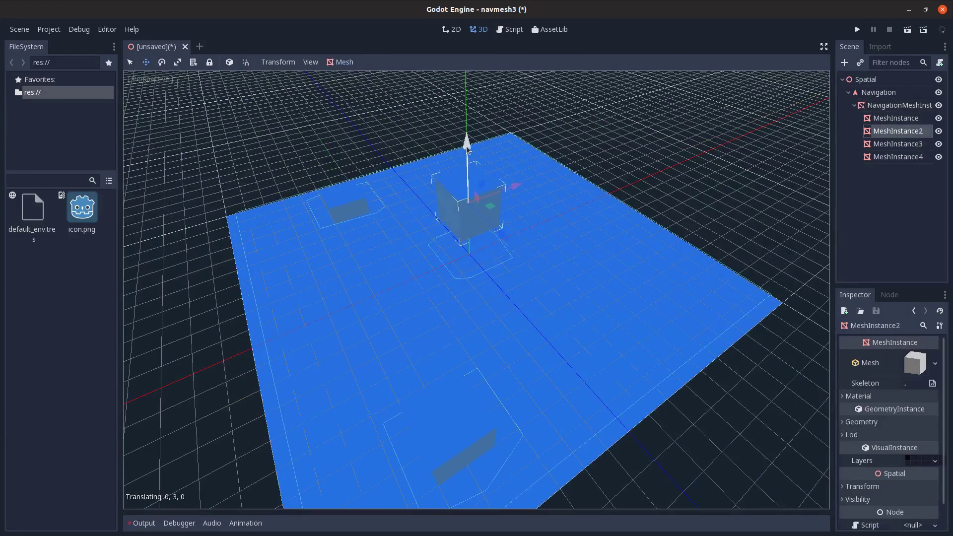
Rebake the navigation mesh with the centre cube raised and check the area beneath it
middle_drag(385, 316, 482, 277)
click(899, 105)
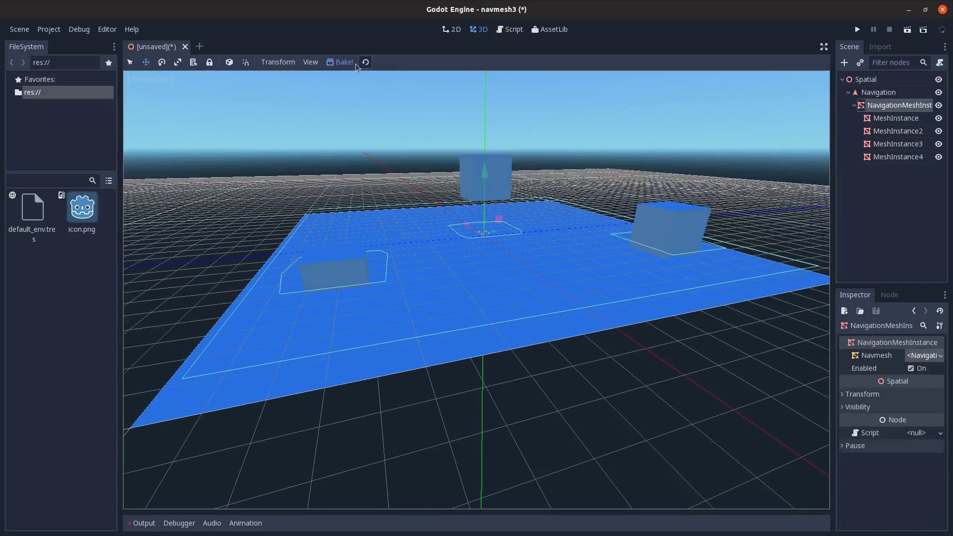
click(342, 62)
middle_drag(517, 348, 613, 258)
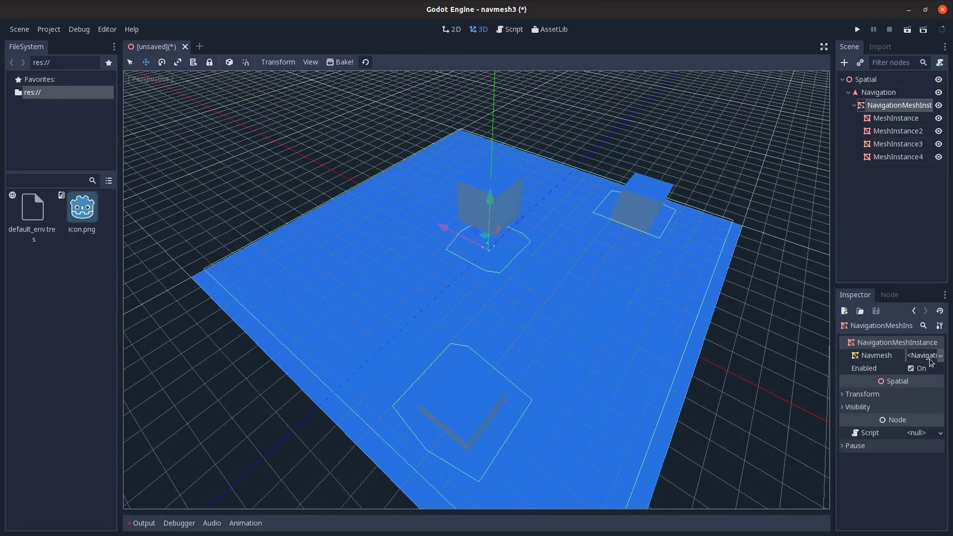
Open the NavigationMesh resource's Agent settings and compare its height and radius with the gaps around and below the cubes
click(923, 356)
click(856, 381)
middle_drag(695, 367, 655, 387)
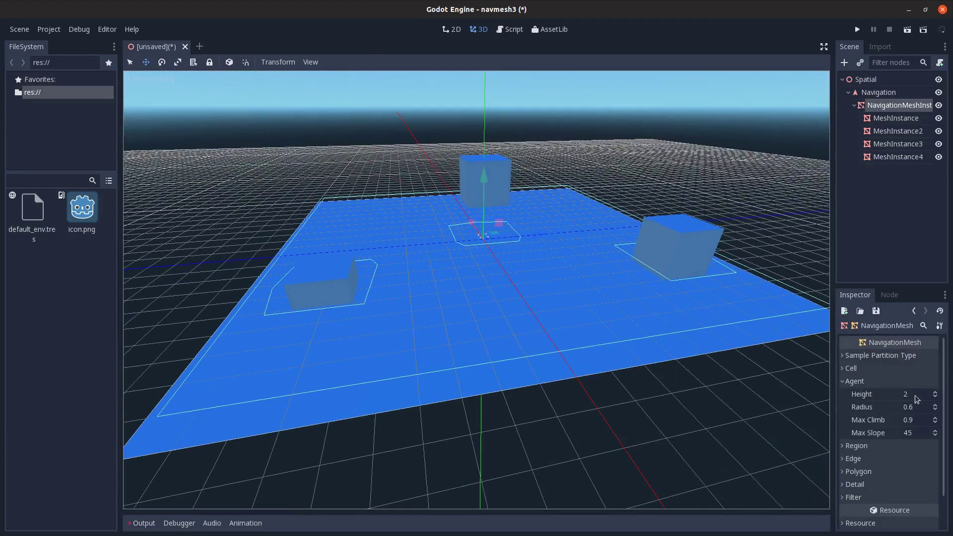
middle_drag(581, 278, 470, 294)
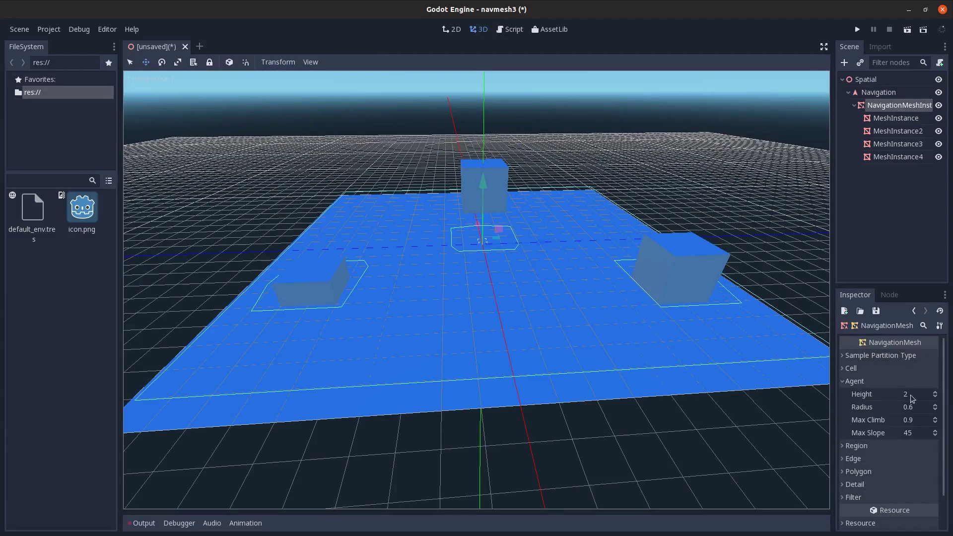
middle_drag(623, 310, 606, 293)
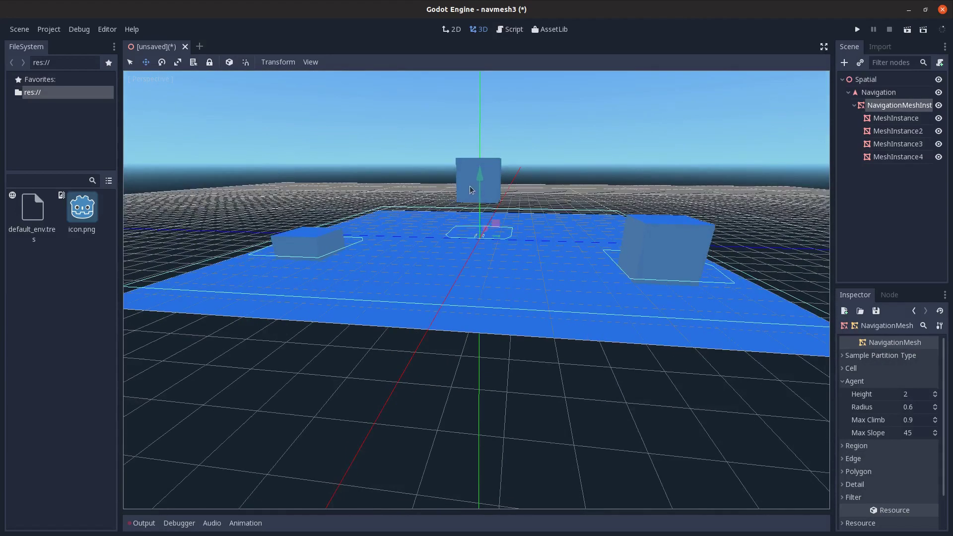
middle_drag(531, 190, 538, 240)
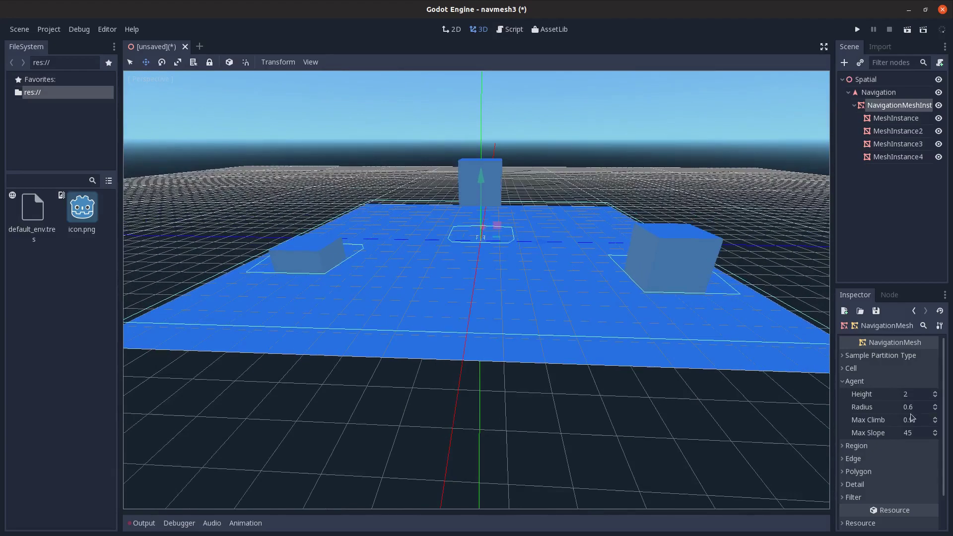
middle_drag(740, 379, 868, 398)
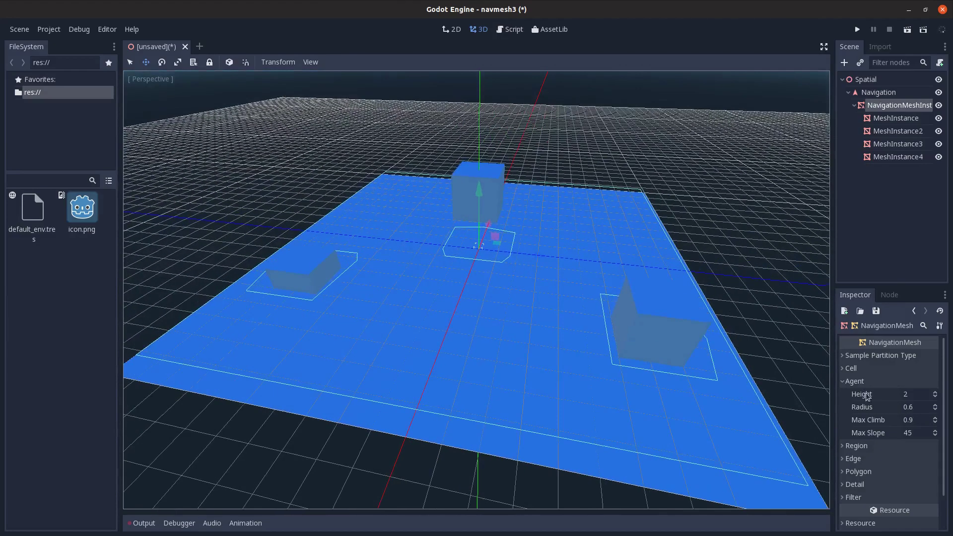
Set the navigation mesh agent's radius to 2 and its height to 1
click(918, 409)
text(2)
key(Return)
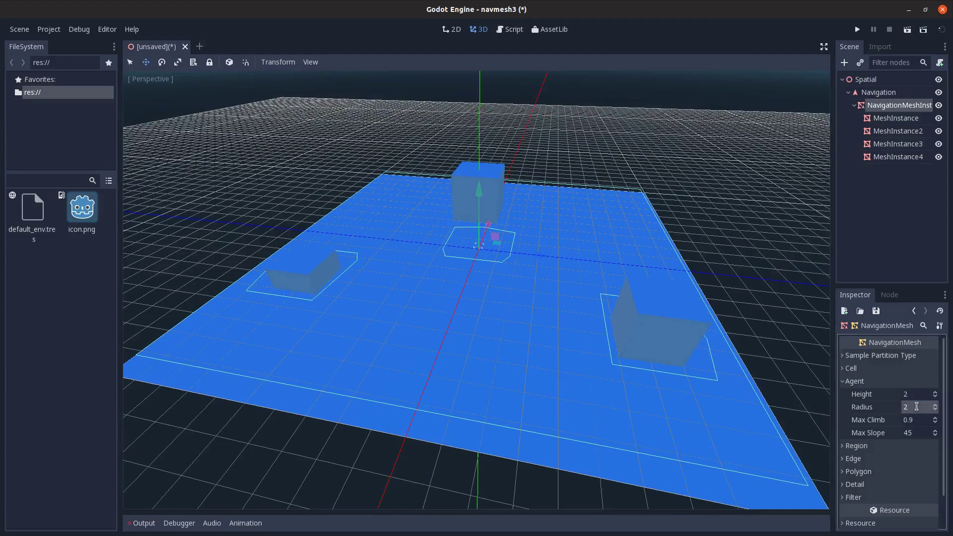
click(915, 395)
text(1)
key(Return)
Rebake the navigation mesh for the shorter, wider agent and inspect the outline around and beneath the cubes
click(892, 111)
click(340, 62)
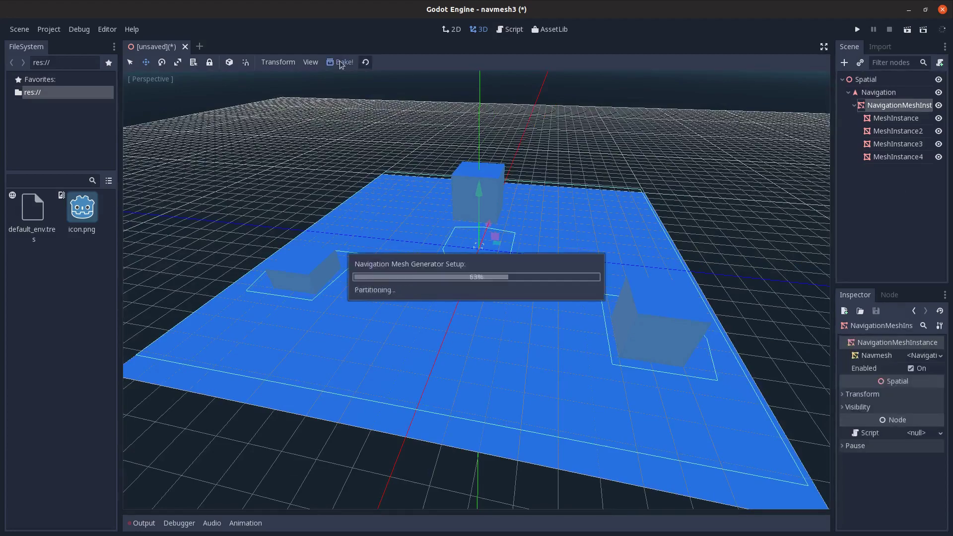
middle_drag(419, 365, 464, 199)
middle_drag(402, 311, 272, 364)
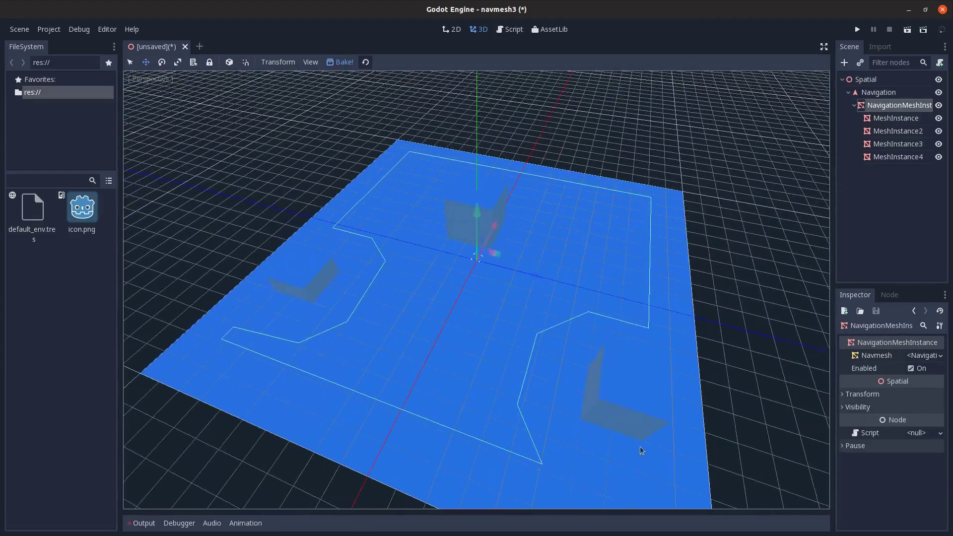
mouse_move(653, 458)
middle_down()
mouse_move(654, 438)
mouse_move(641, 471)
middle_up()
scroll(617, 404, down, 4)
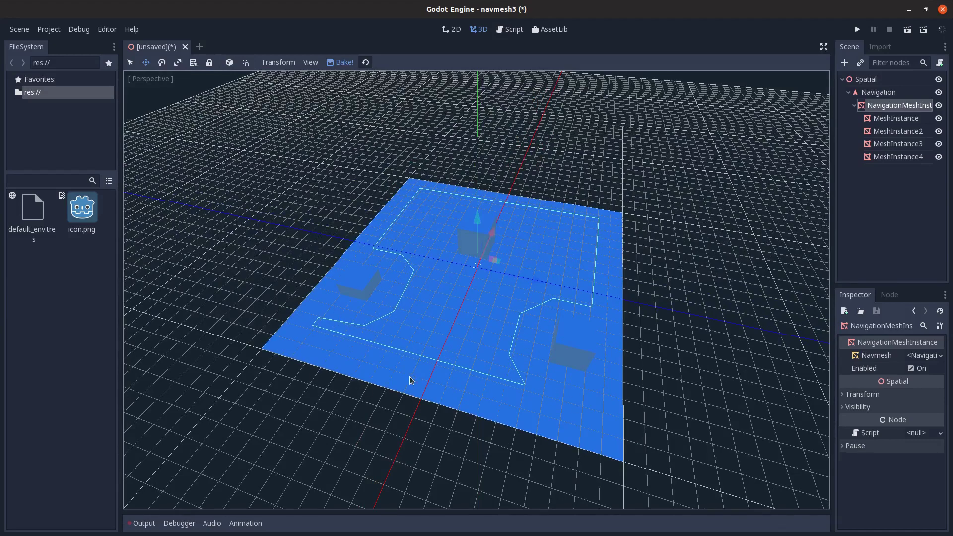
middle_drag(410, 380, 513, 371)
scroll(512, 370, up, 4)
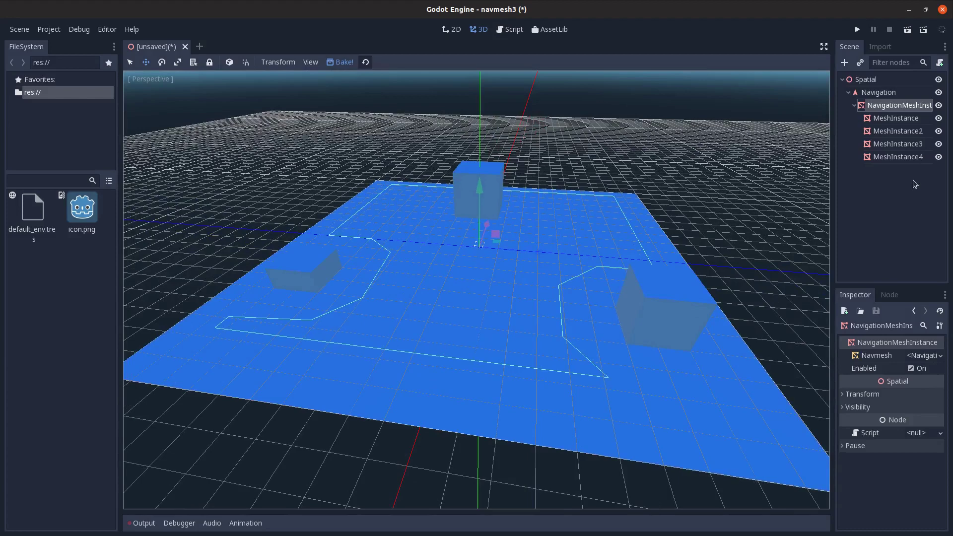
Set Max Climb to 3 in the NavigationMesh resource's Agent settings
click(921, 356)
click(918, 422)
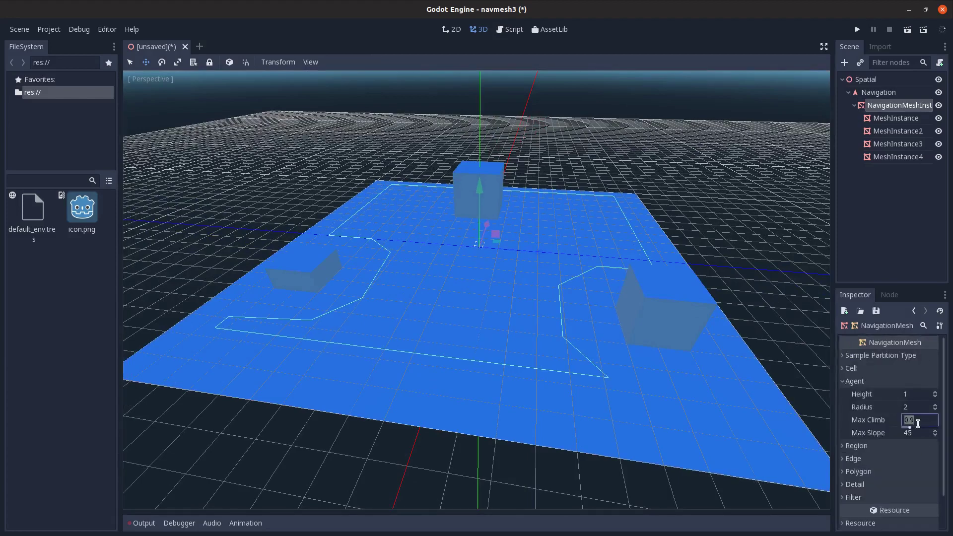
middle_drag(587, 378, 595, 364)
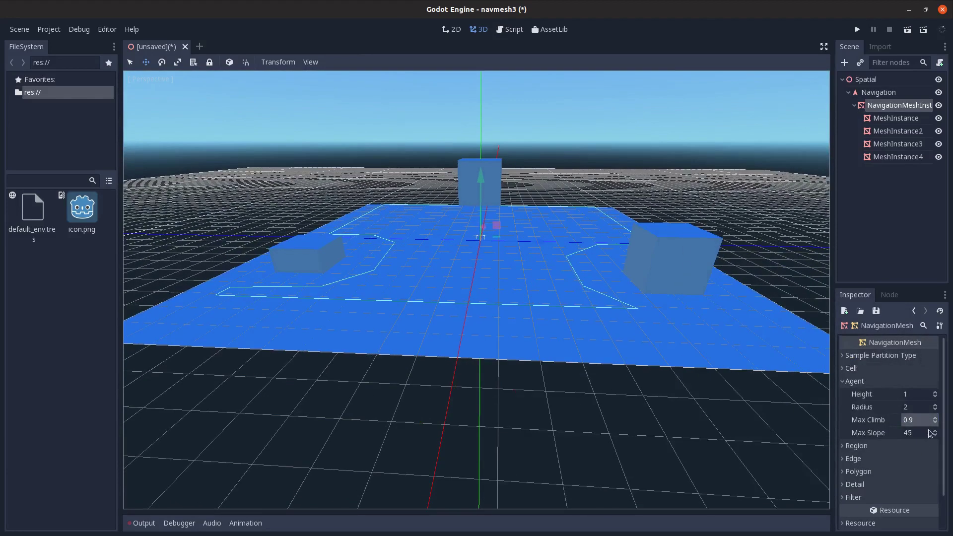
text(3)
key(Return)
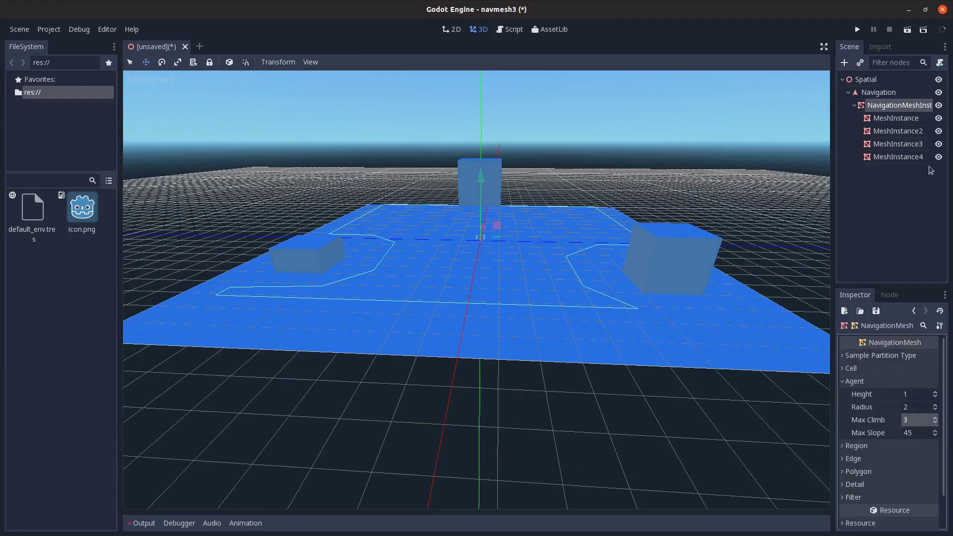
Rebake the navigation mesh with the higher climb limit and check the outlines at the two ground cubes
click(898, 105)
click(341, 62)
middle_drag(378, 268, 463, 186)
middle_drag(630, 286, 543, 296)
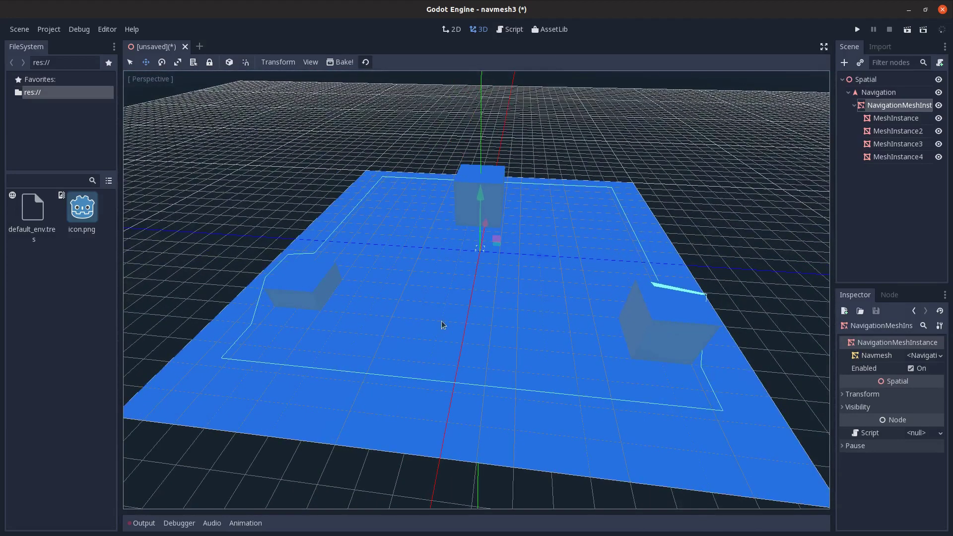
middle_drag(364, 325, 360, 342)
middle_drag(348, 306, 349, 291)
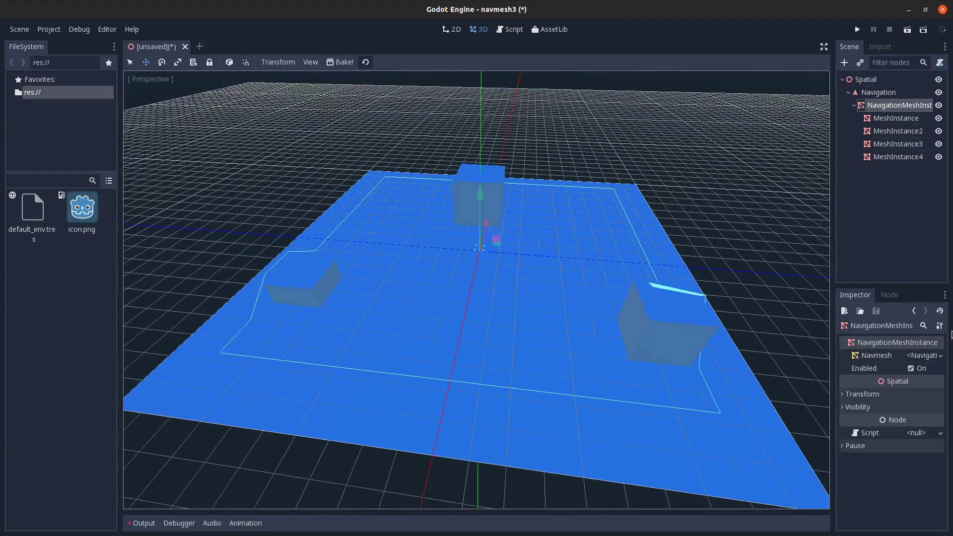
Reopen the NavigationMesh resource's Agent settings and examine from several angles how the baked mesh meets the cubes
click(925, 355)
click(874, 382)
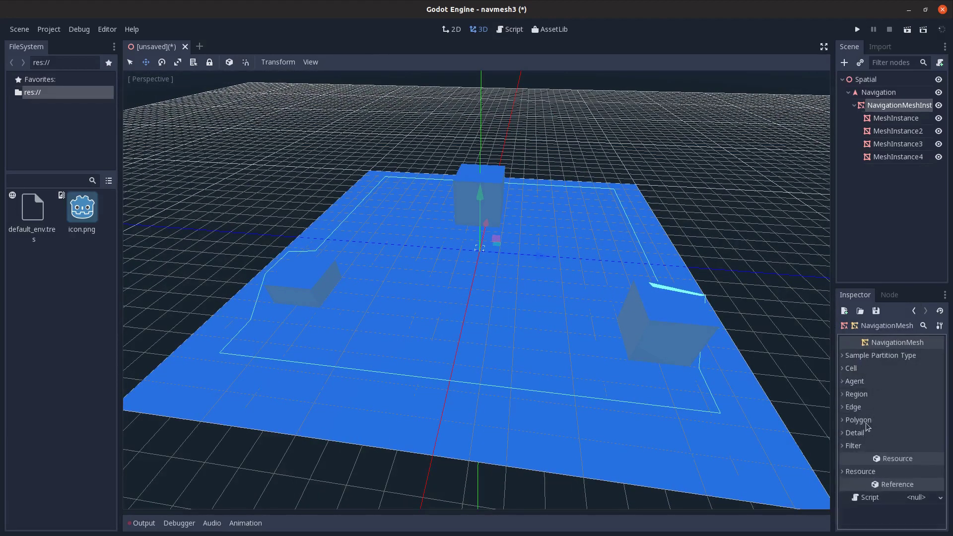
middle_drag(400, 357, 430, 351)
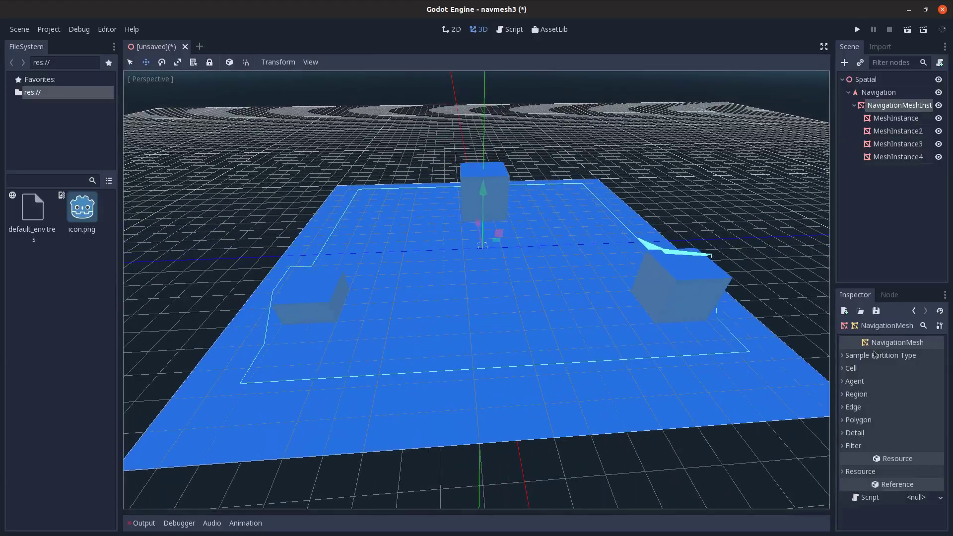
middle_drag(342, 348, 556, 272)
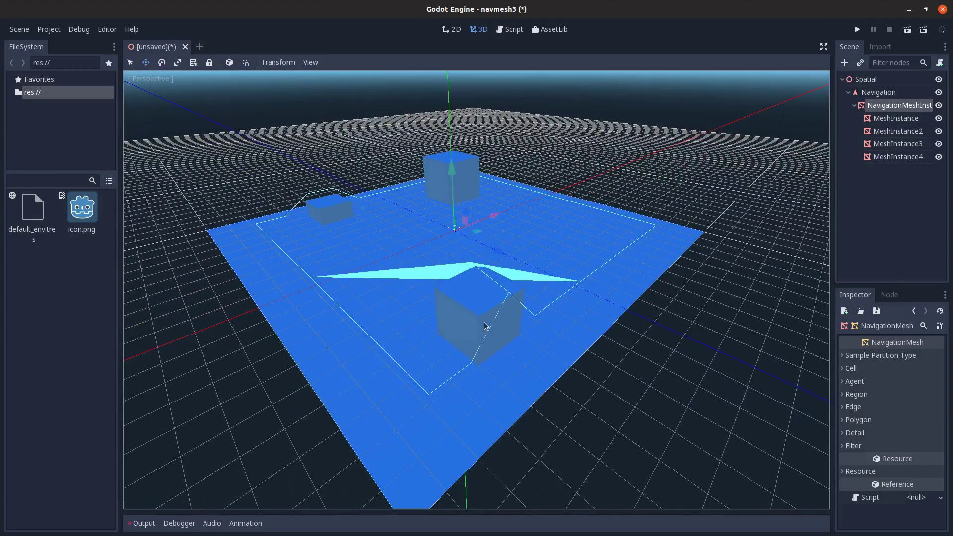
middle_drag(485, 325, 419, 228)
middle_drag(453, 268, 616, 320)
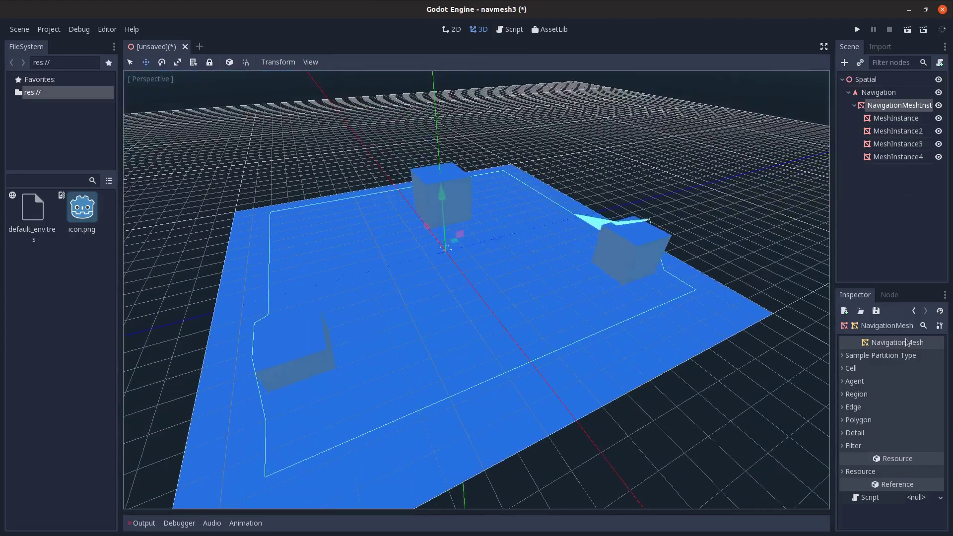
click(854, 381)
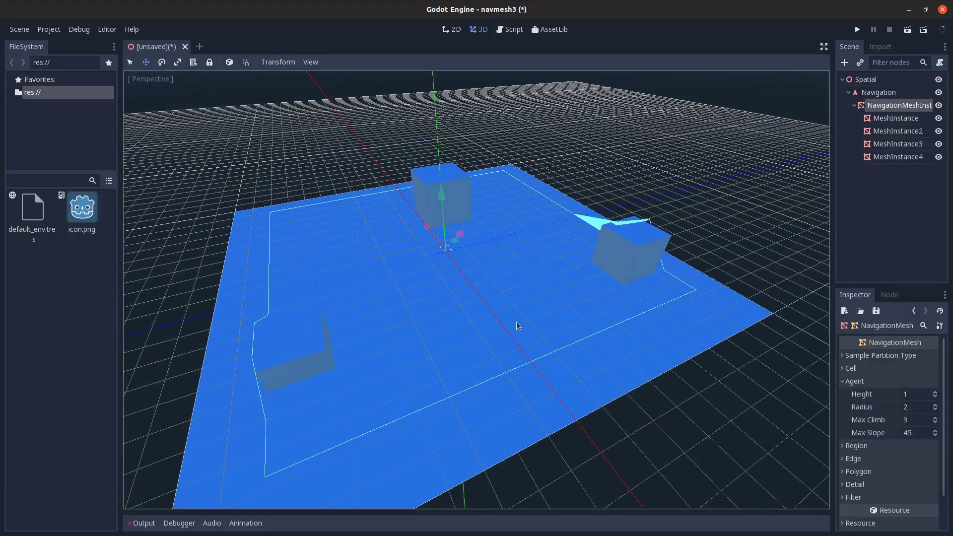
middle_drag(517, 326, 596, 138)
scroll(594, 228, down, 4)
middle_drag(594, 236, 529, 250)
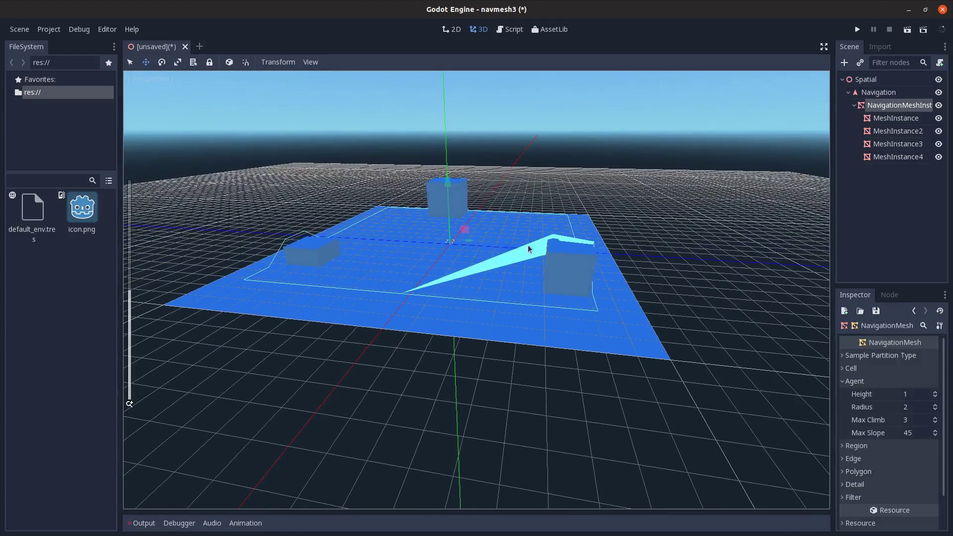
Restore the agent's Max Climb to 0.9 and rebake the navigation mesh
click(915, 420)
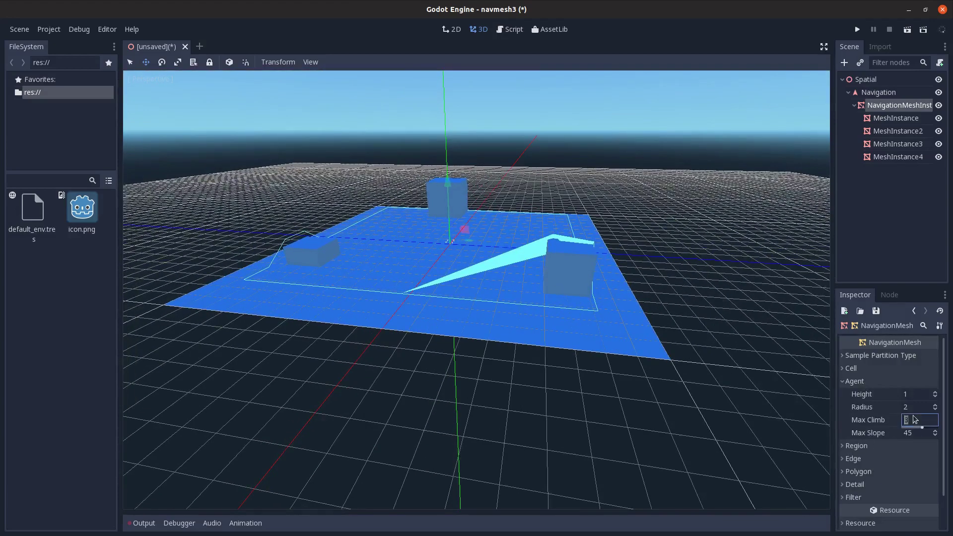
text(.9)
key(Return)
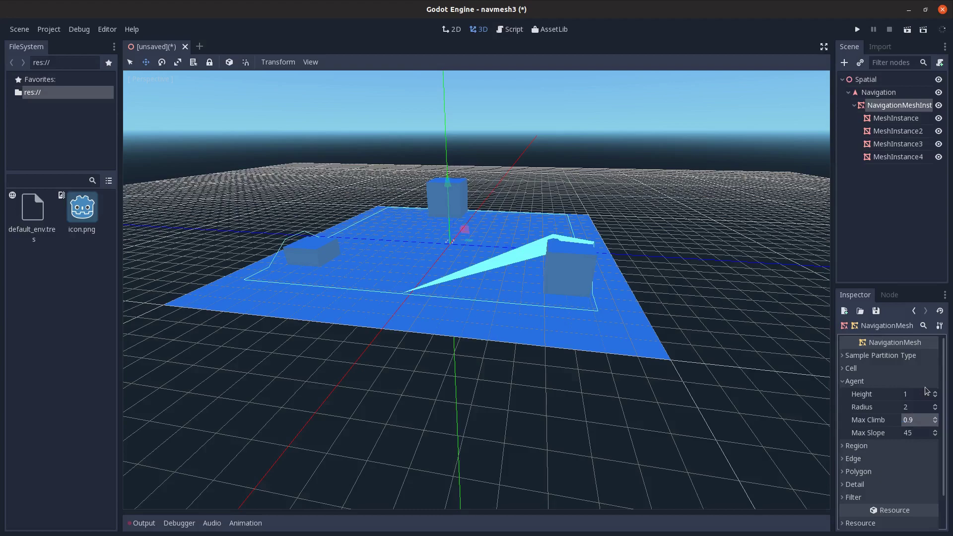
click(891, 105)
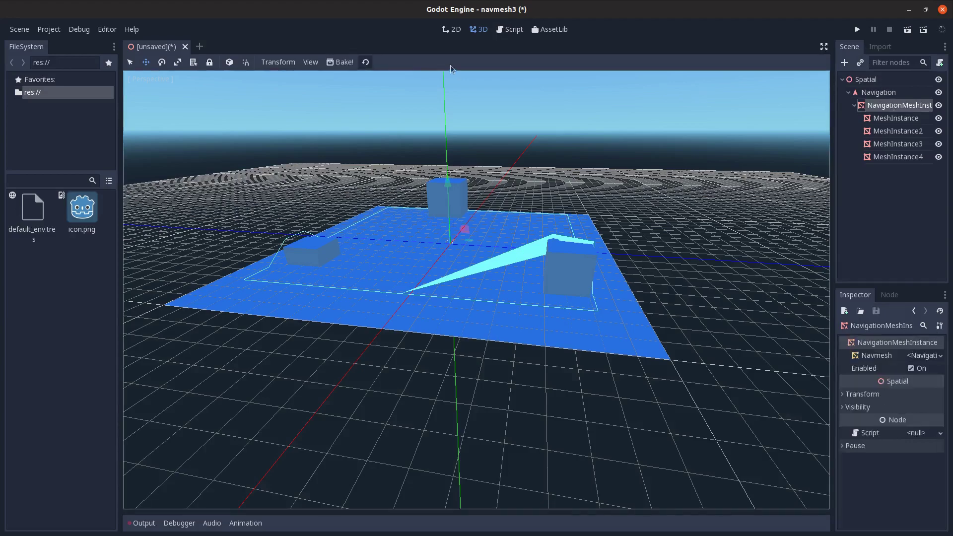
click(341, 62)
middle_drag(347, 238, 445, 388)
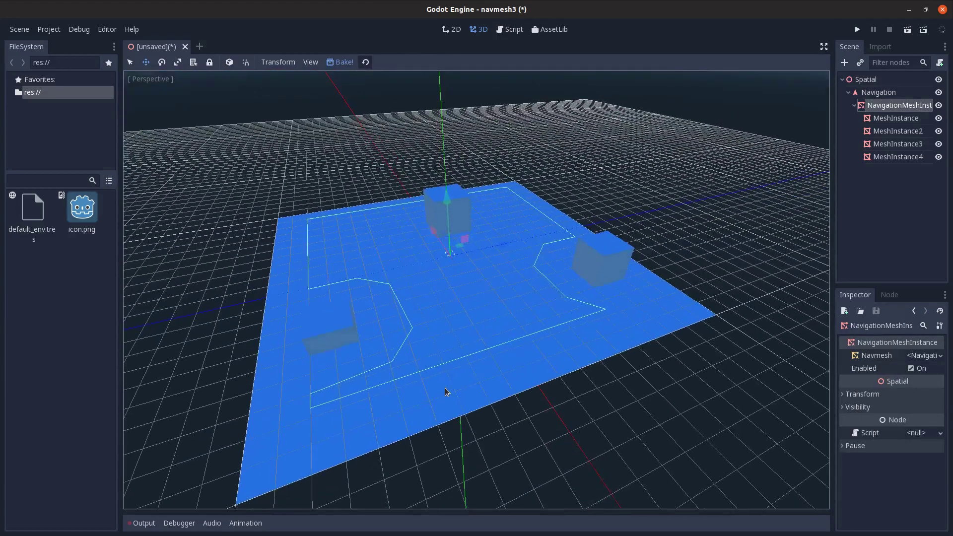
Save the NavigationMesh resource in the project folder as shortwide.tres
click(924, 355)
click(925, 357)
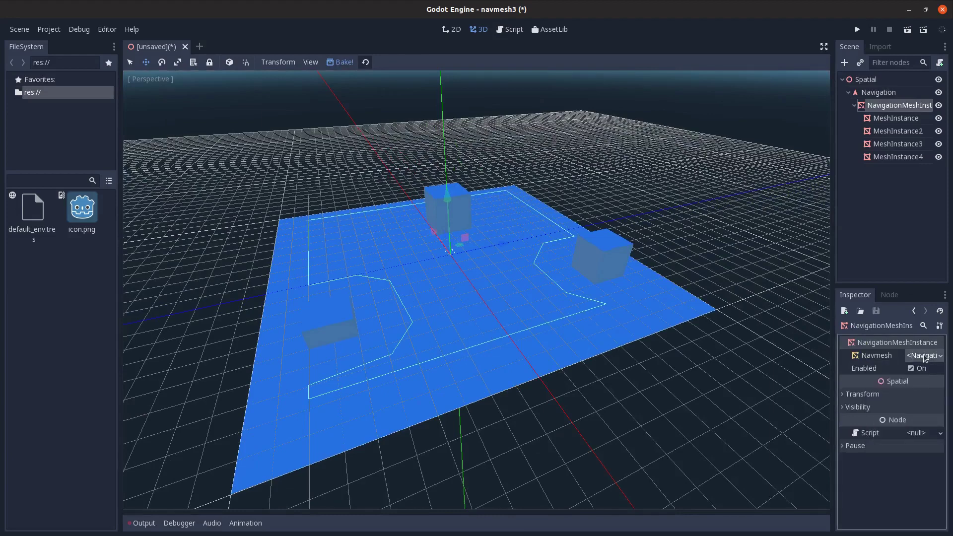
click(922, 357)
click(876, 311)
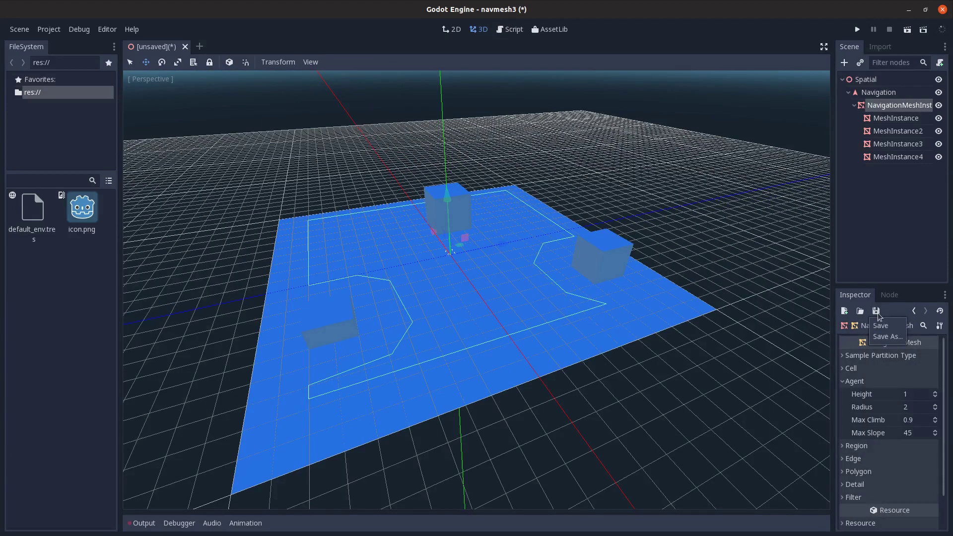
click(878, 325)
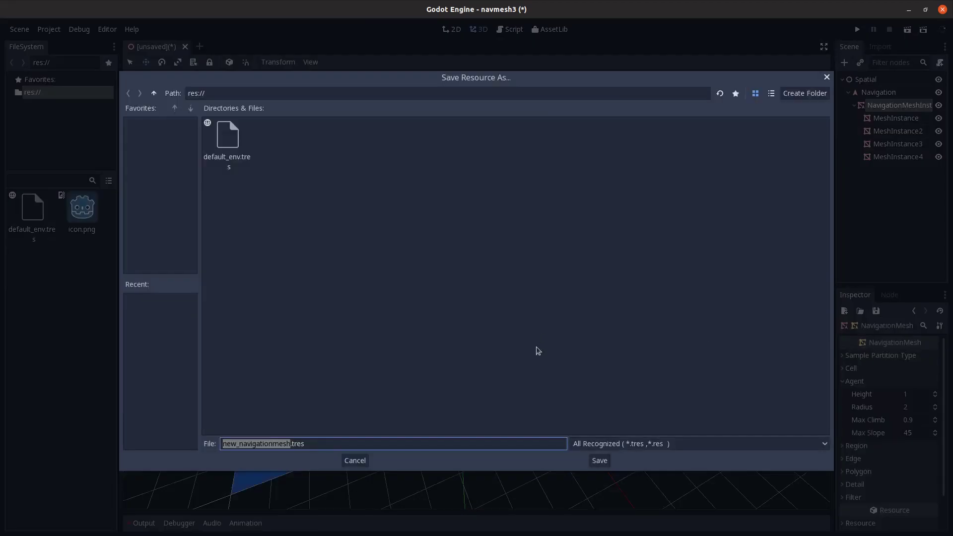
text(shortwide)
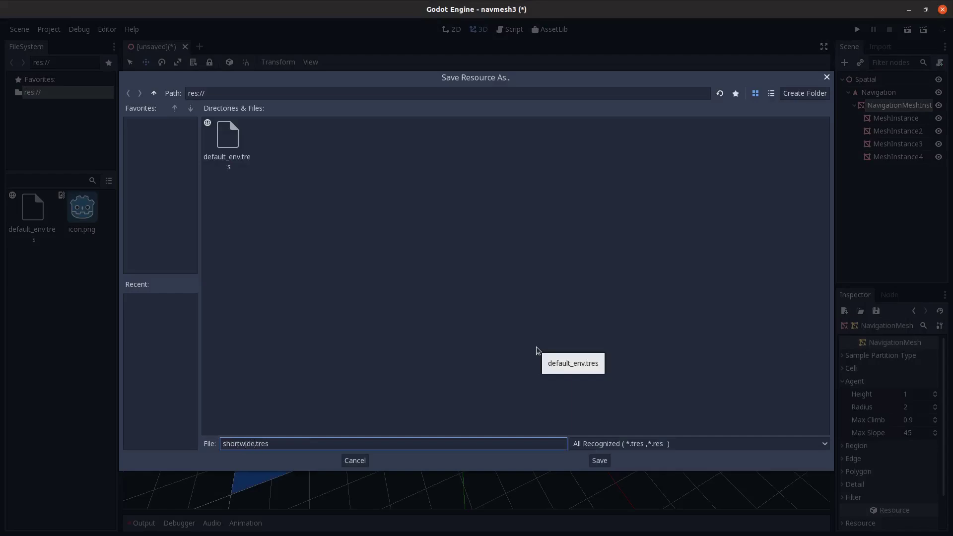
key(Return)
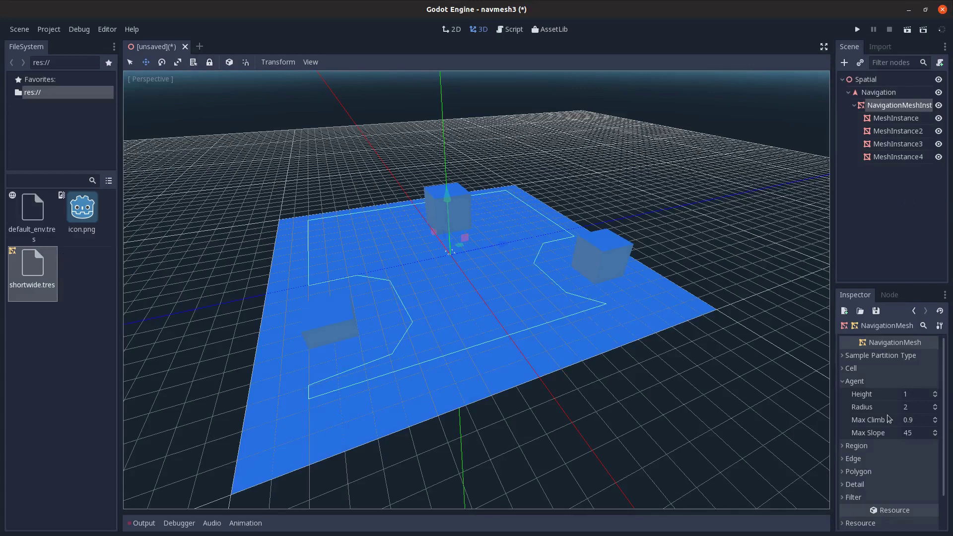
Change the navigation mesh agent's height to 2 and its radius to 1.1
click(911, 394)
text(2)
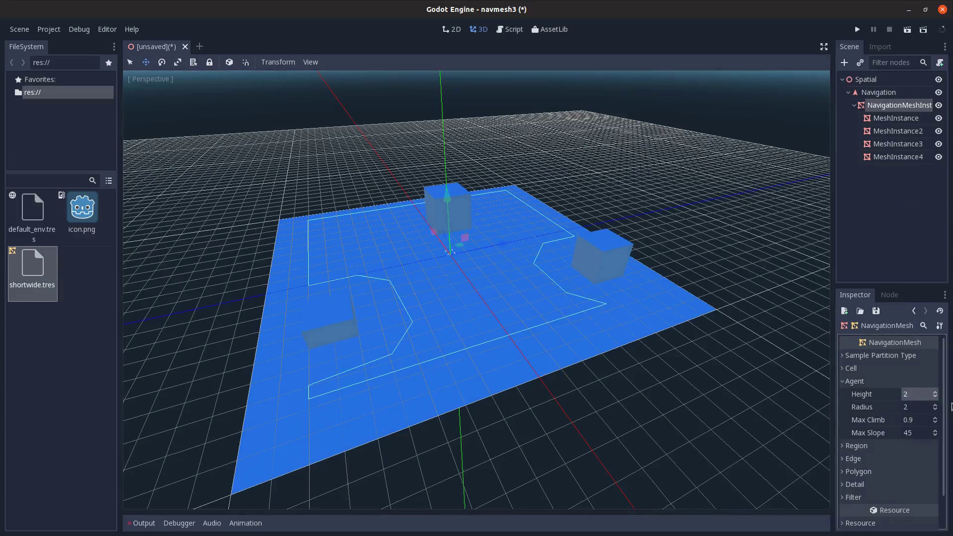
click(916, 407)
text(1.1)
key(Return)
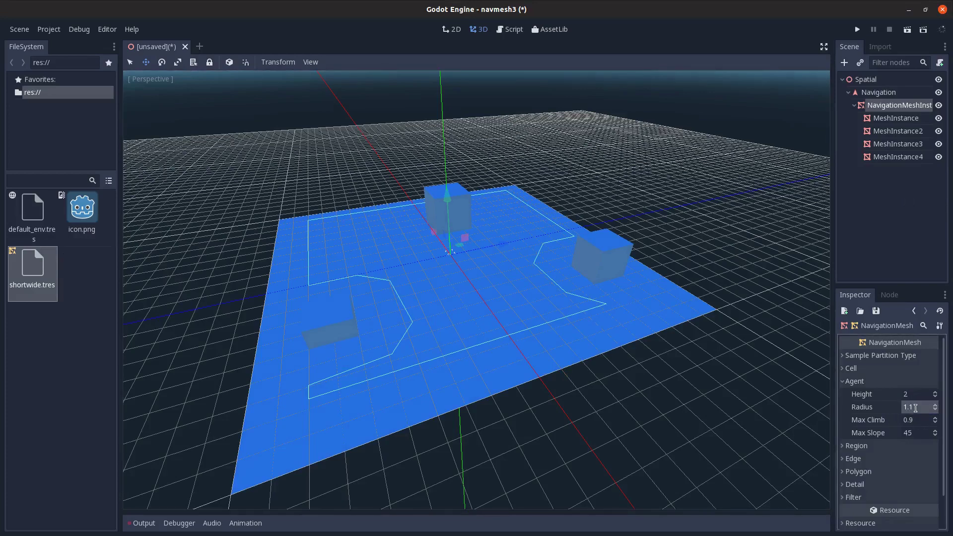
Save the modified NavigationMesh as a separate resource named regular.tres in the project folder
click(877, 311)
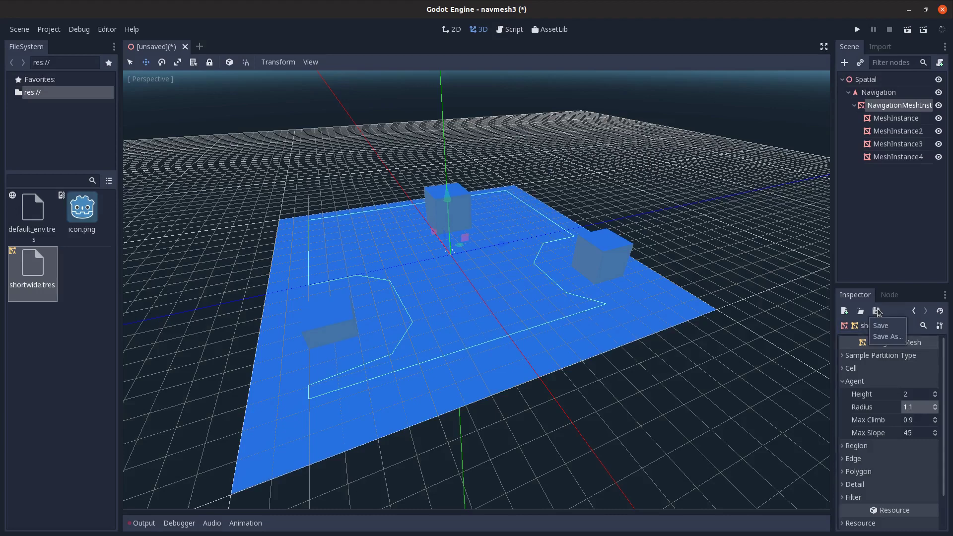
click(888, 336)
text(regu)
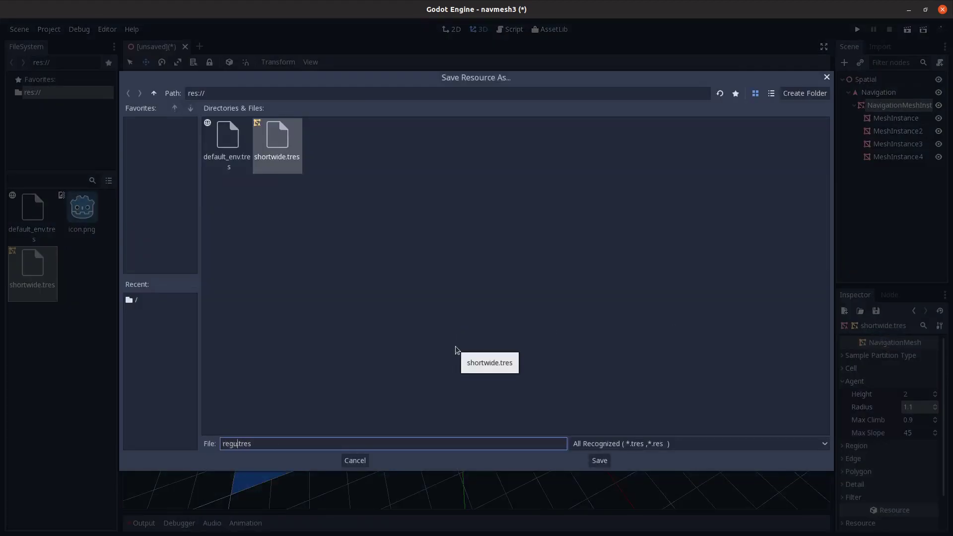
text(lar)
key(Return)
middle_drag(296, 349, 306, 341)
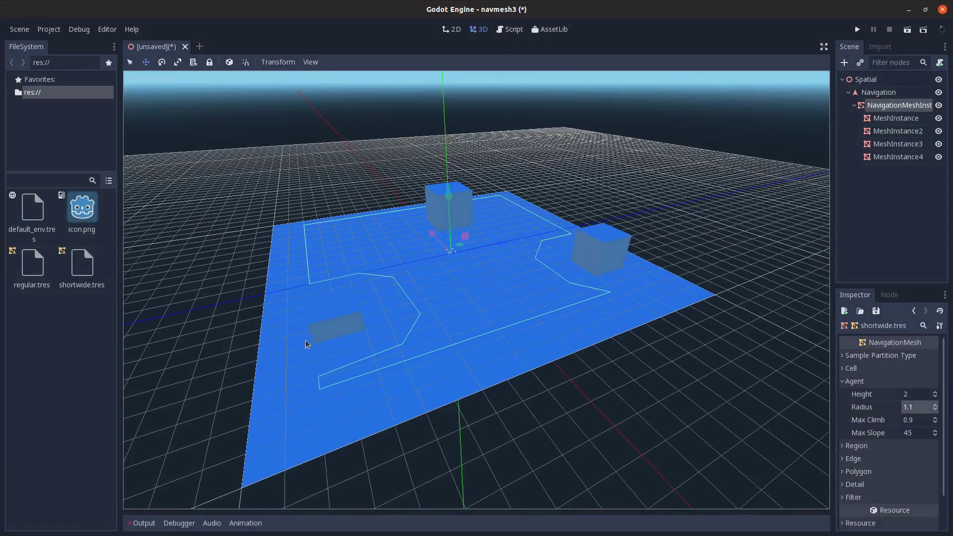
click(913, 311)
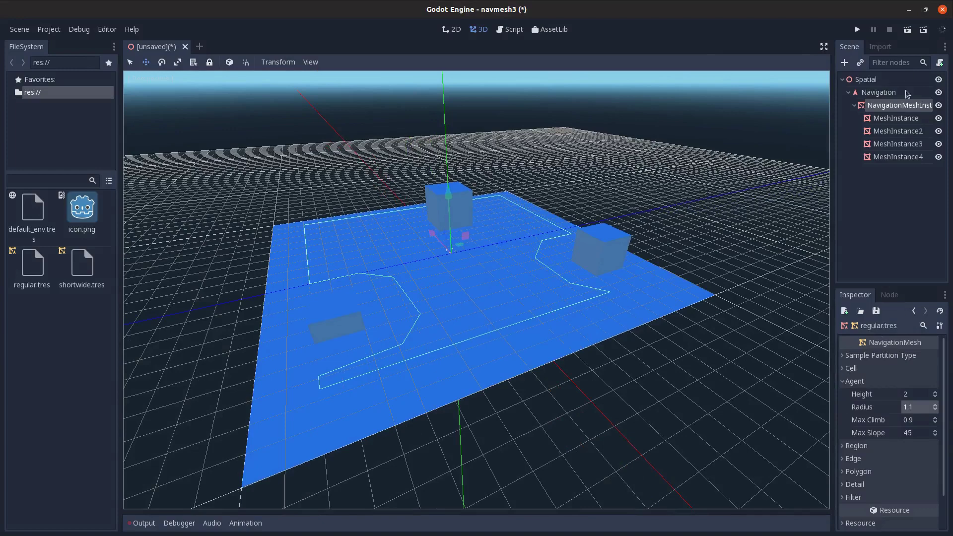
Collapse the existing Navigation branch and add a second Navigation node under the Spatial root
click(854, 105)
click(848, 93)
click(866, 80)
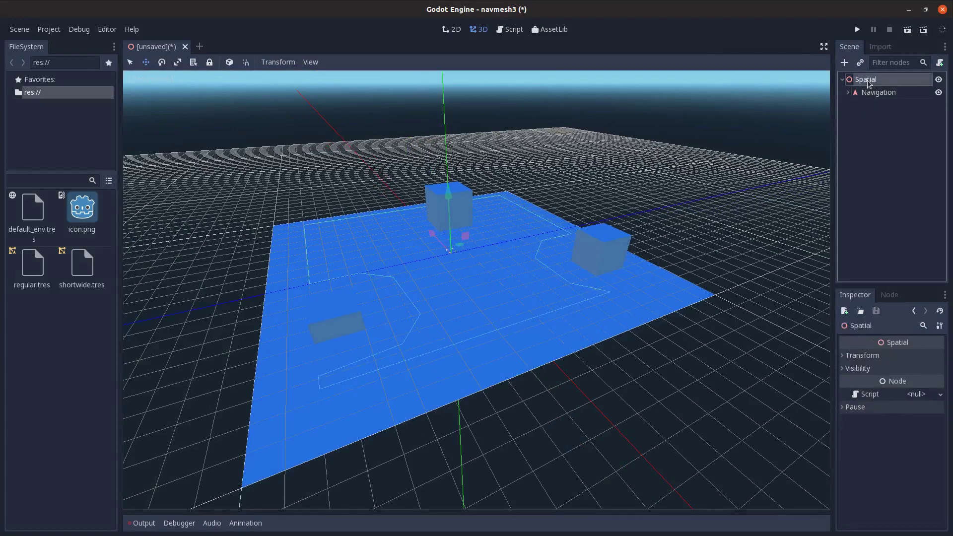
key(ctrl+a)
double_click(157, 299)
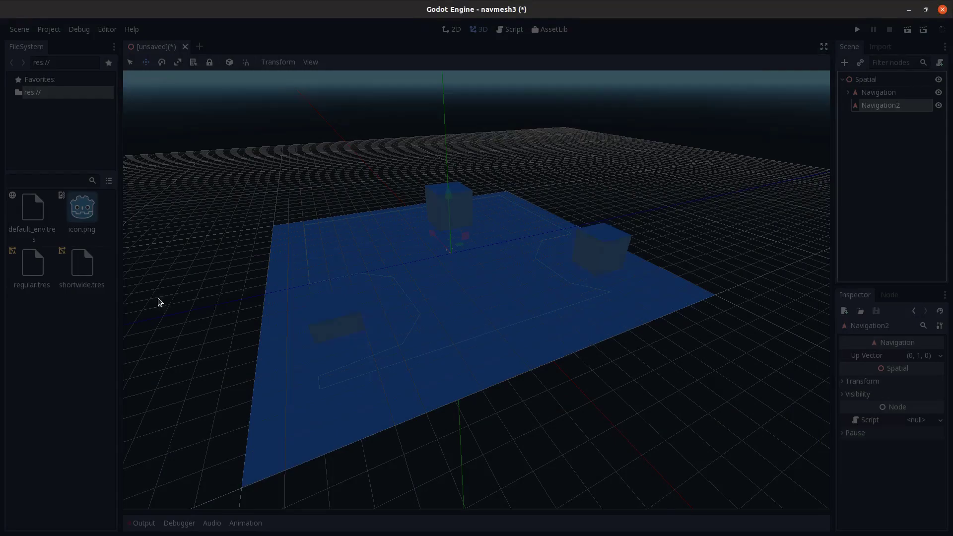
Add a NavigationMeshInstance under Navigation2 and load shortwide.tres as its navmesh
key(ctrl+a)
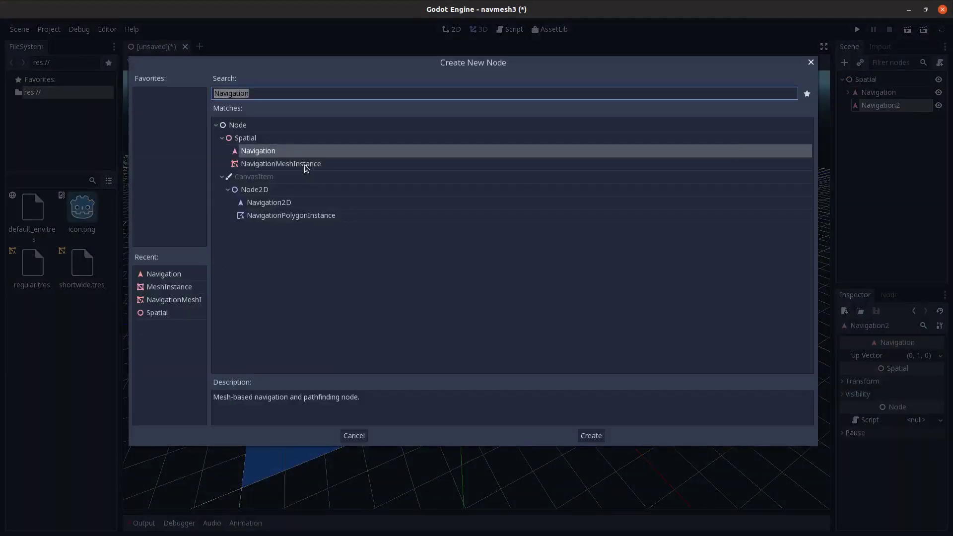
double_click(281, 164)
click(919, 357)
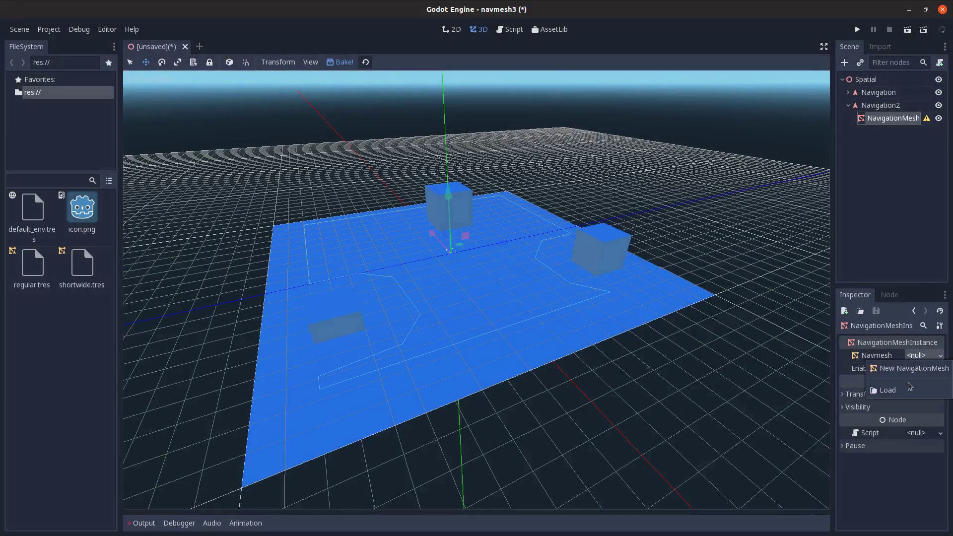
click(911, 387)
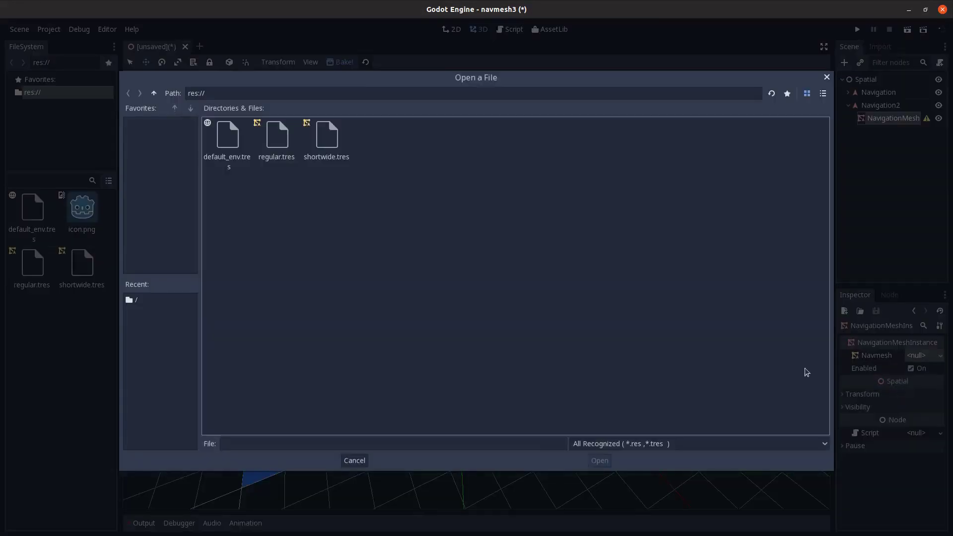
double_click(327, 137)
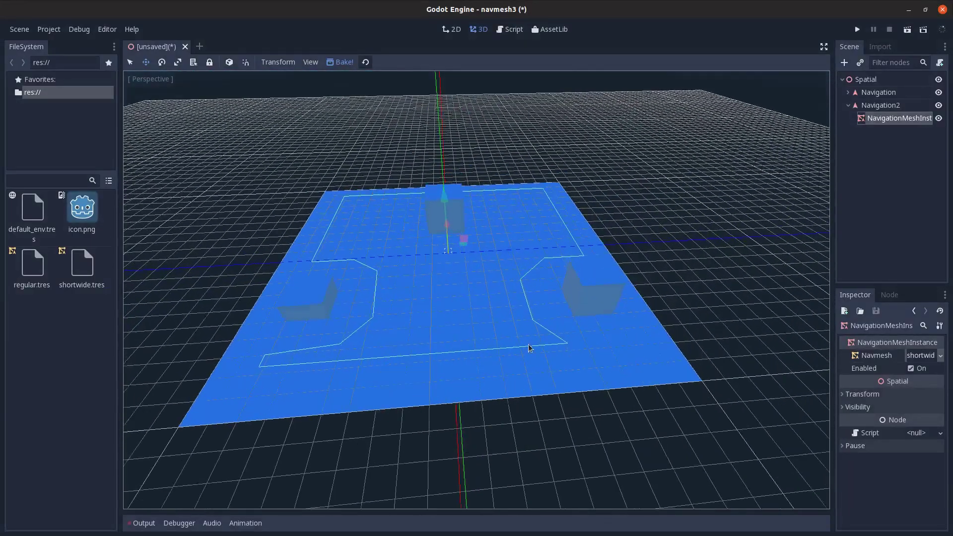
Hide and reshow the first Navigation branch to examine the second navigation mesh on its own, and collapse Navigation2
click(939, 93)
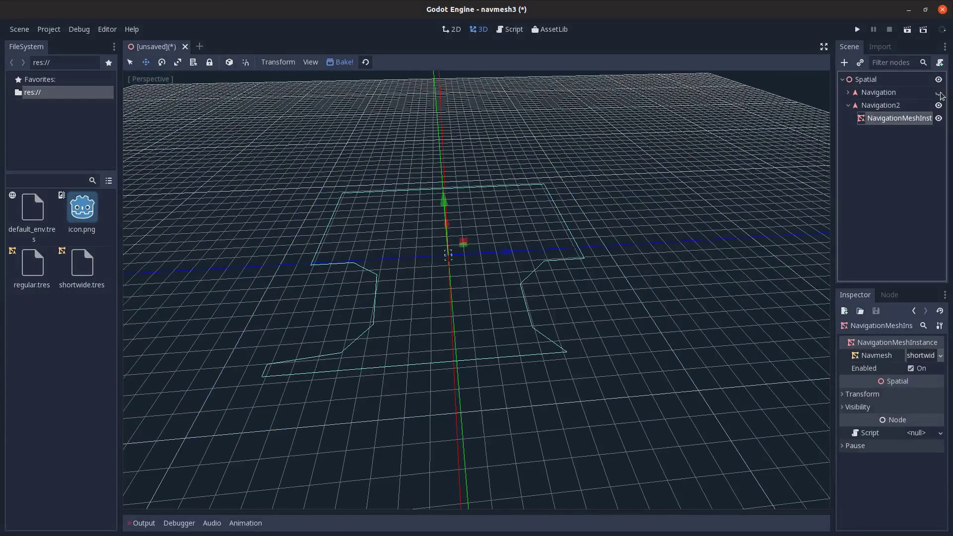
click(939, 92)
click(872, 105)
click(849, 105)
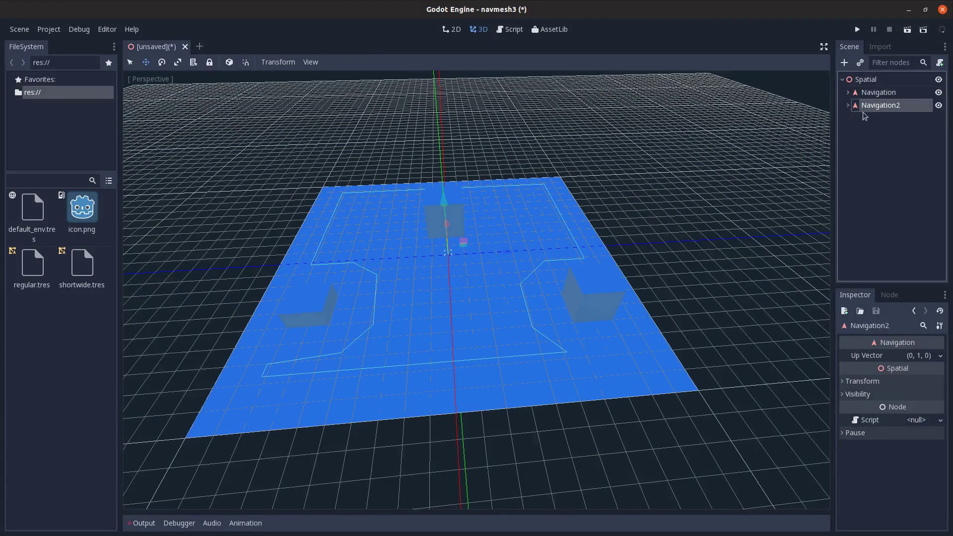
Expand both Navigation branches and select the four MeshInstance nodes to review which geometry each branch contains
click(848, 106)
click(848, 93)
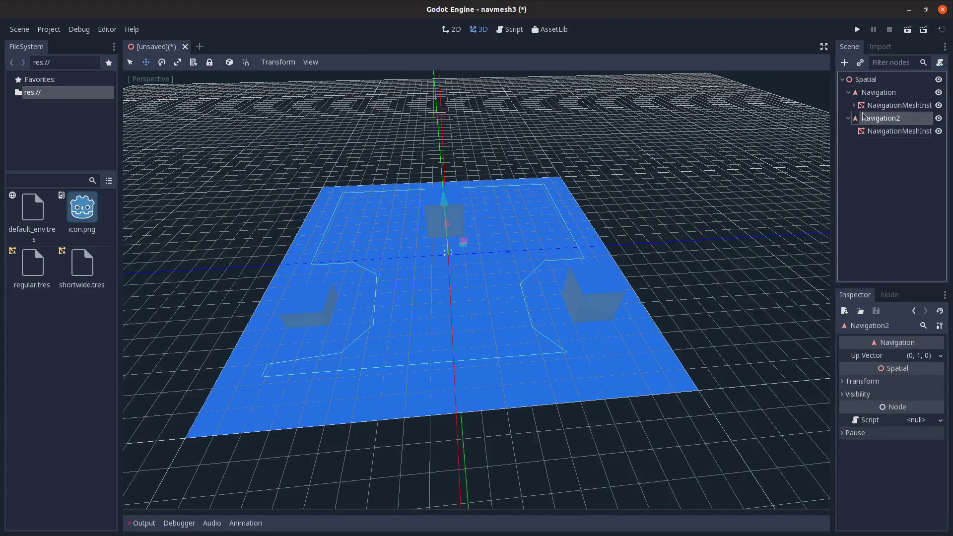
click(855, 105)
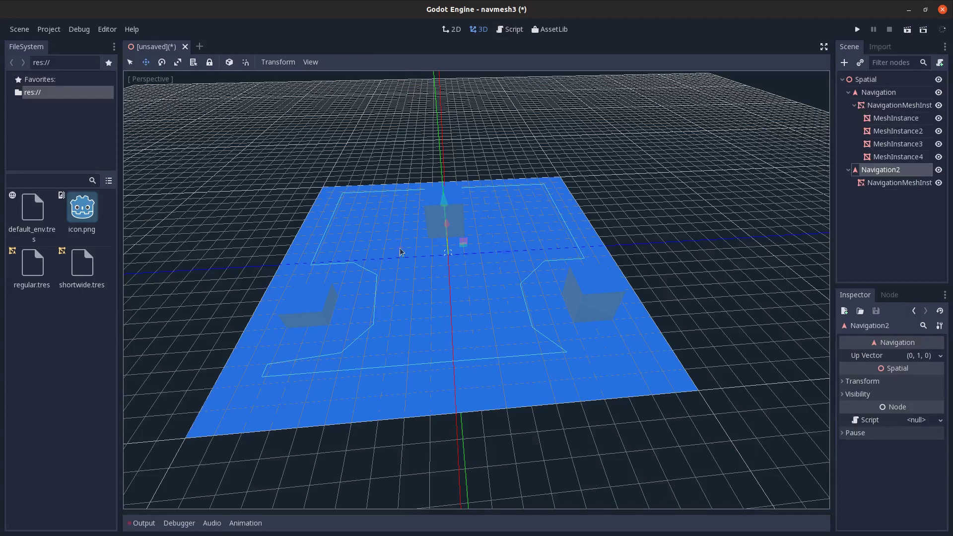
click(886, 119)
shift+click(893, 157)
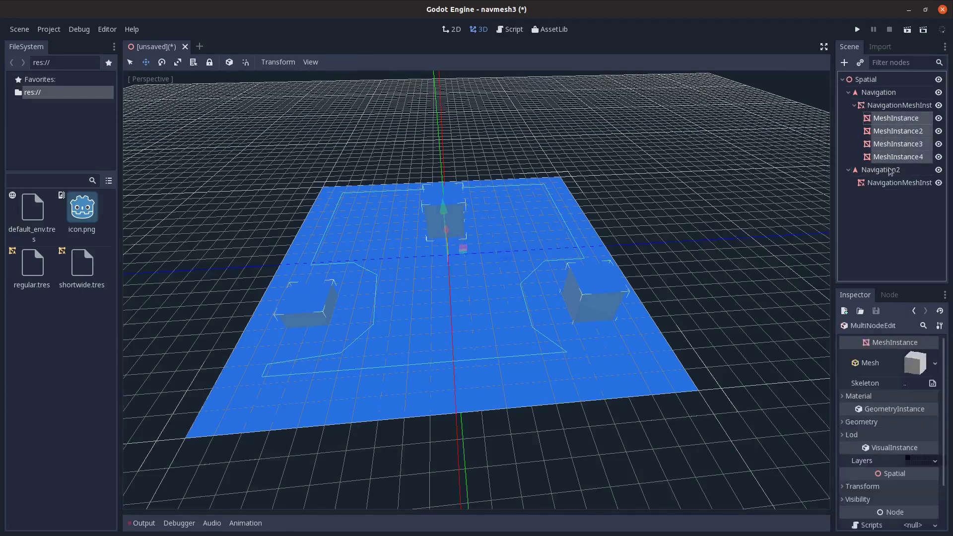
middle_drag(502, 307, 743, 284)
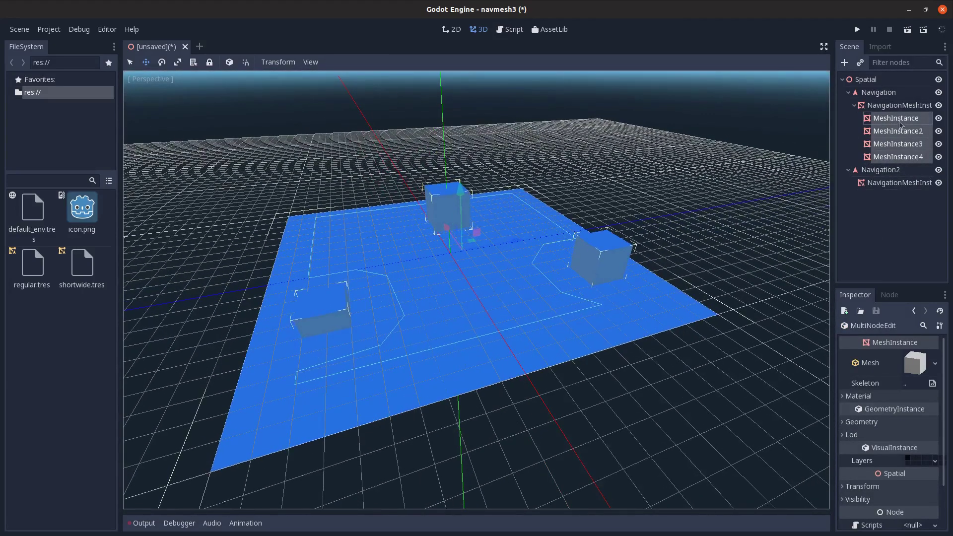
Review the navmesh resource assigned to each NavigationMeshInstance and the agent settings of regular.tres
click(883, 182)
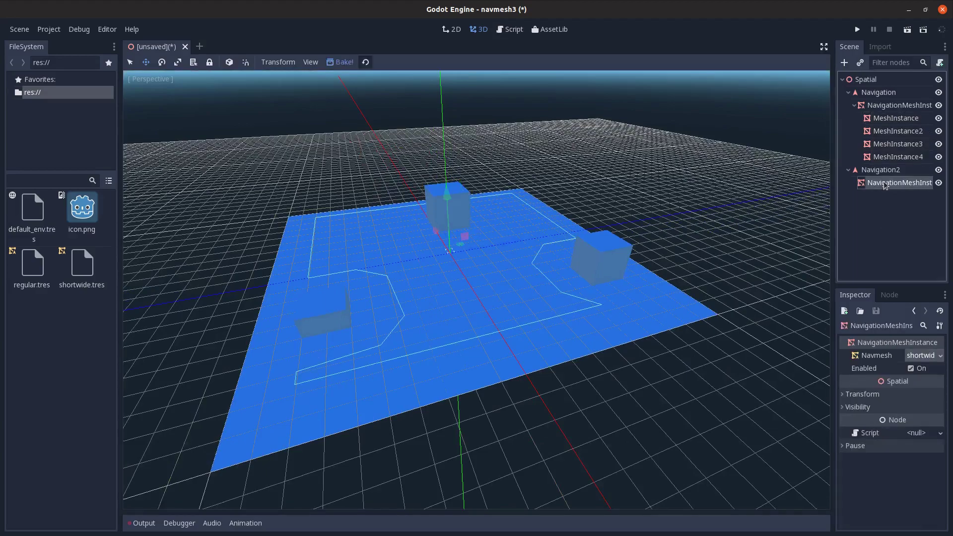
middle_drag(630, 273, 572, 150)
click(504, 294)
scroll(504, 291, down, 3)
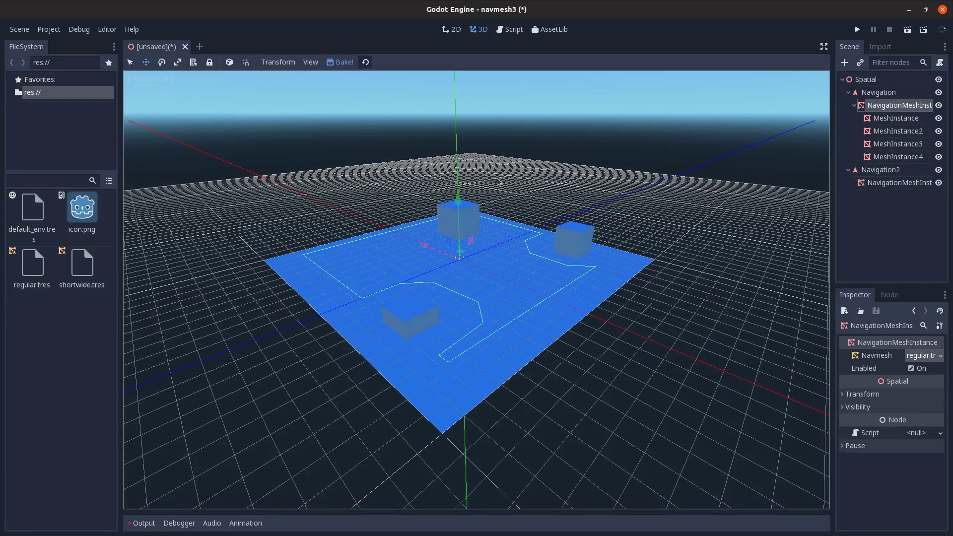
middle_drag(715, 281, 709, 284)
click(923, 356)
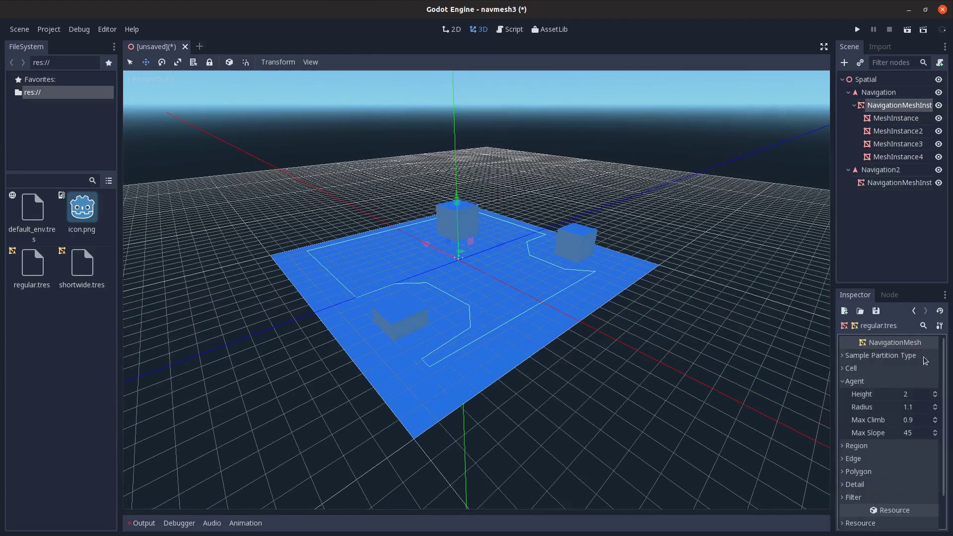
click(915, 312)
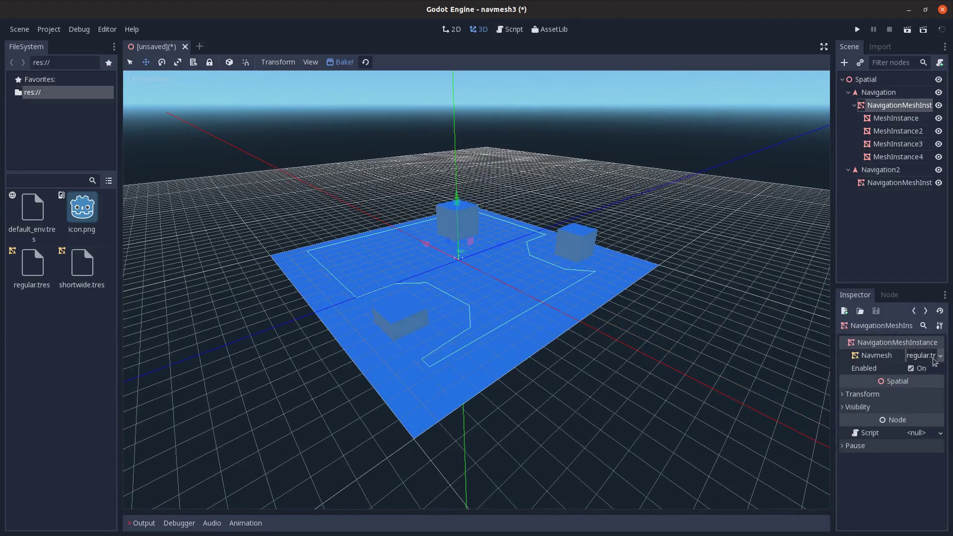
middle_drag(748, 305, 725, 306)
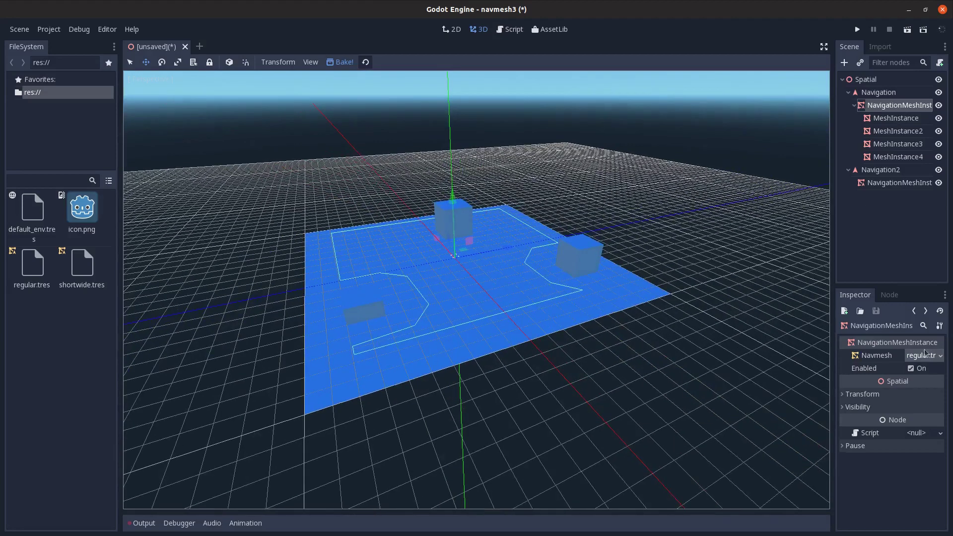
click(893, 170)
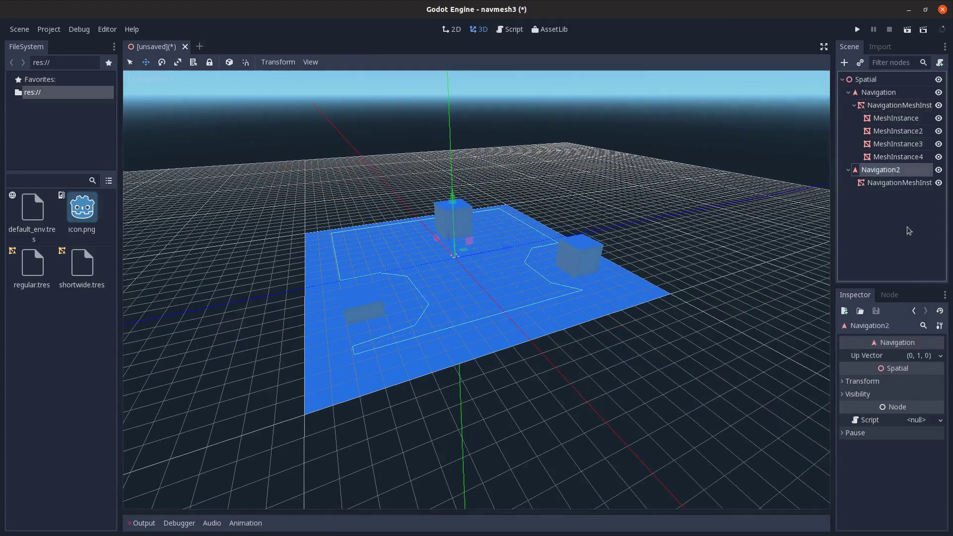
click(888, 183)
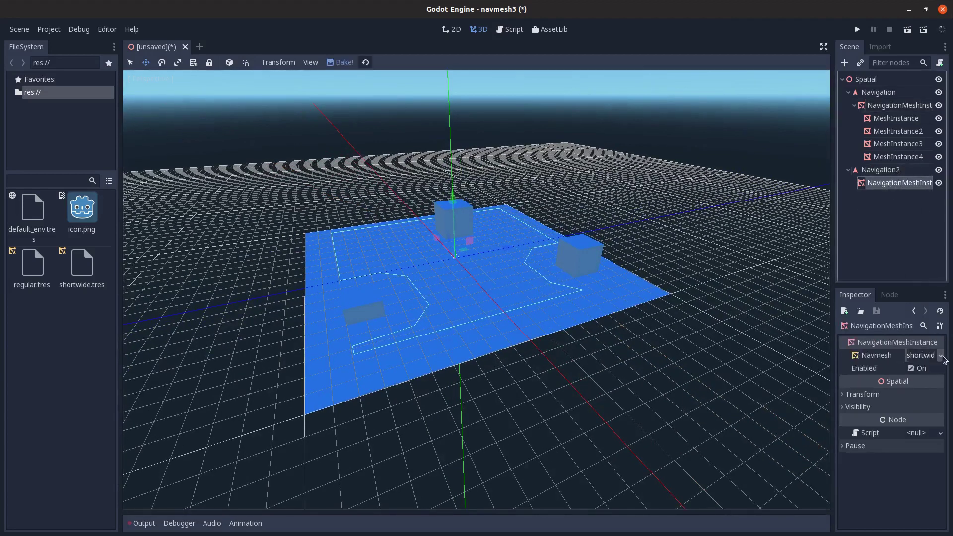
Bake the navigation mesh of the first Navigation branch using the regular.tres agent settings
click(901, 106)
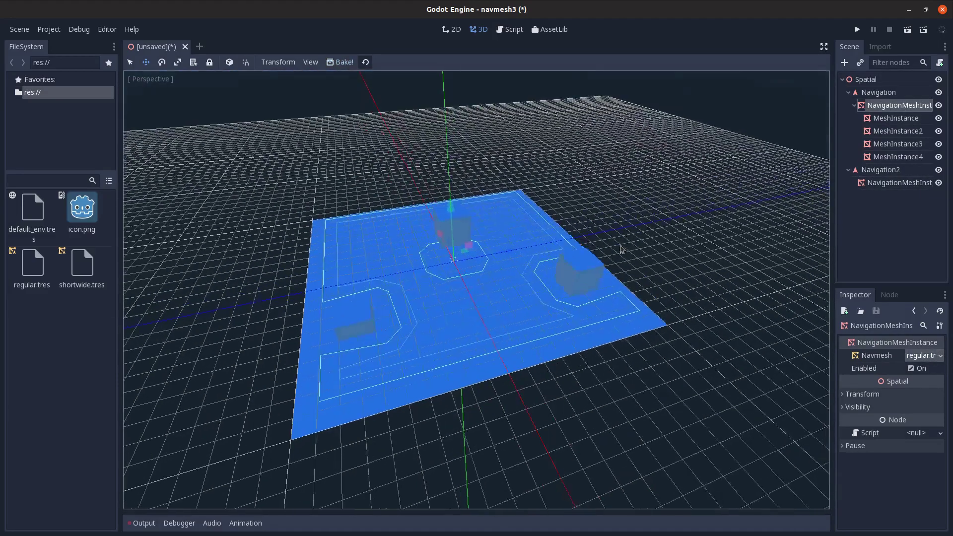
middle_drag(622, 250, 544, 310)
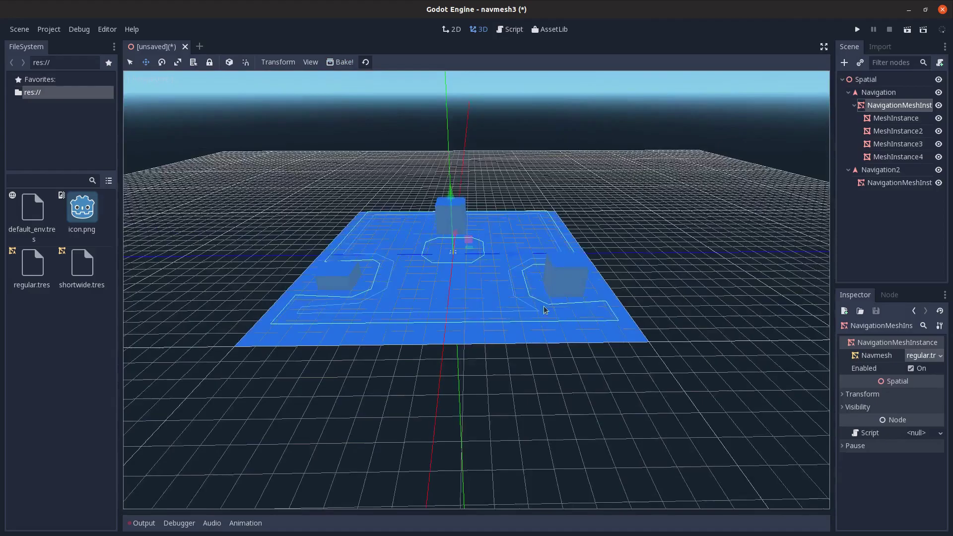
scroll(544, 311, up, 6)
middle_drag(491, 330, 502, 347)
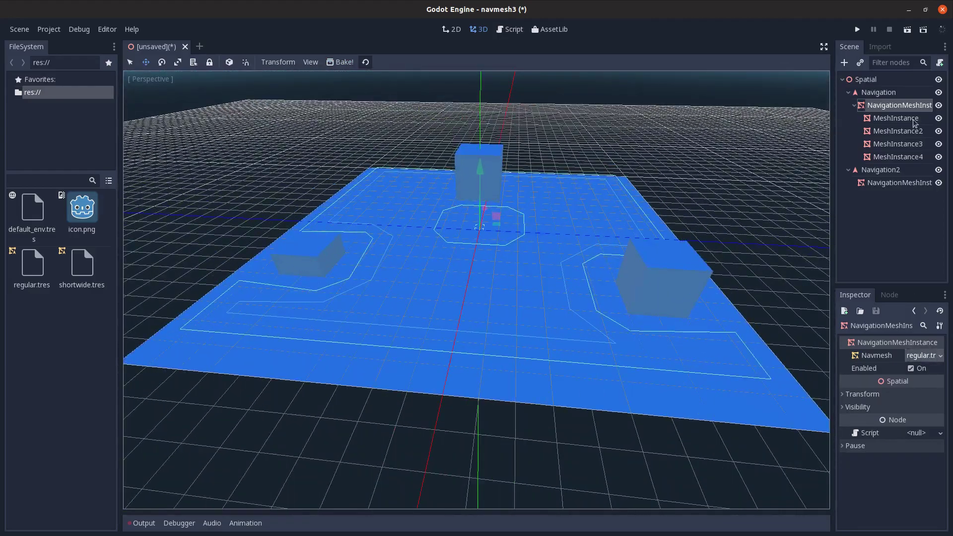
Toggle the visibility of Navigation2 and the first NavigationMeshInstance to compare the two baked outlines around the cubes
click(936, 167)
click(935, 167)
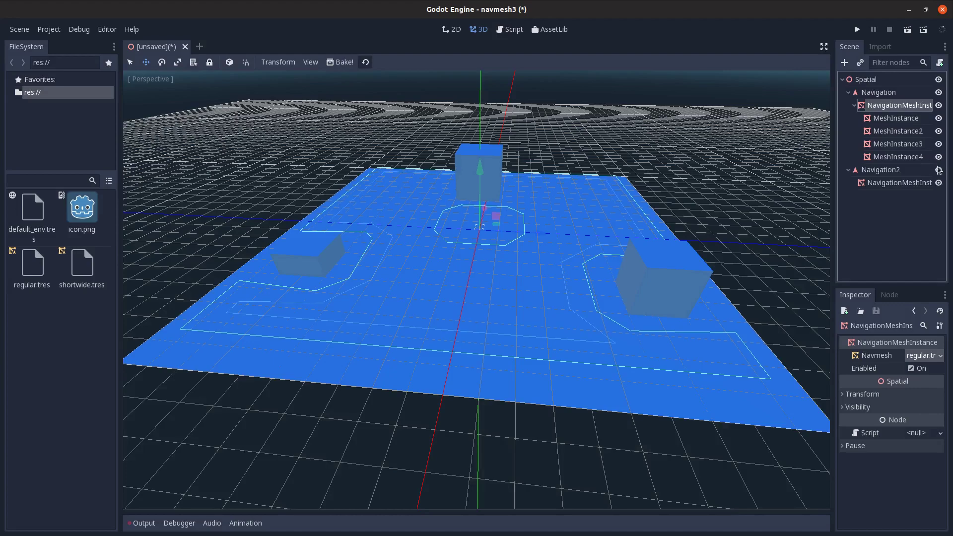
click(941, 103)
click(940, 105)
click(940, 106)
click(940, 105)
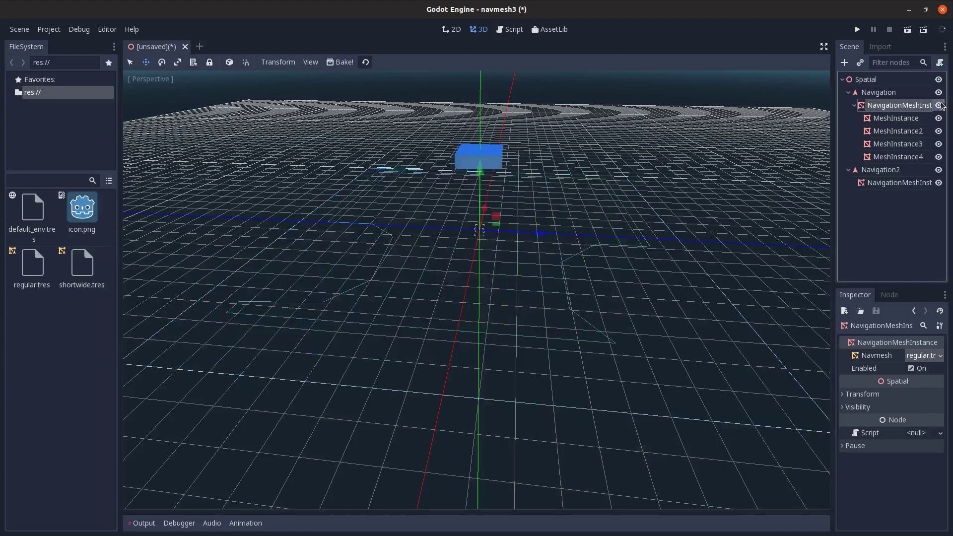
click(941, 106)
middle_drag(595, 297, 613, 325)
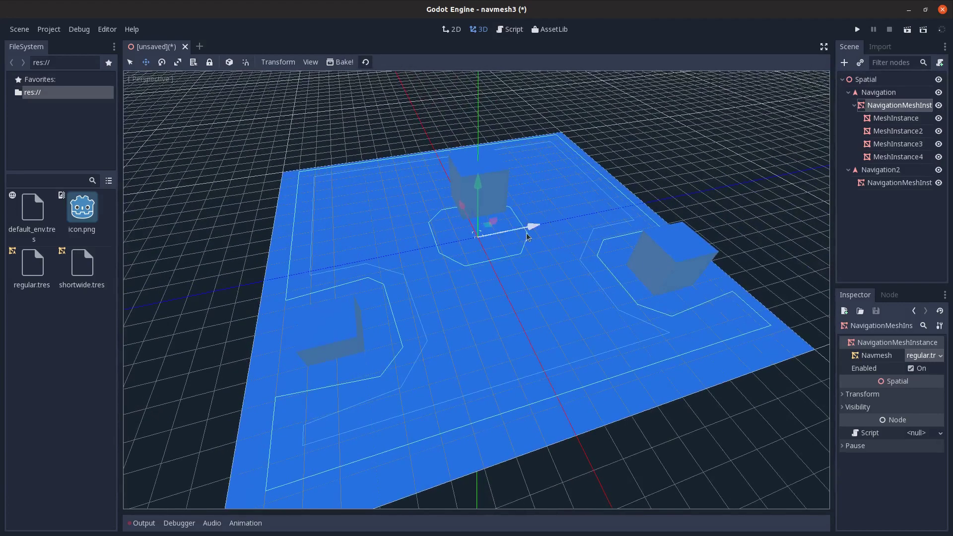
scroll(499, 247, down, 1)
middle_drag(464, 263, 591, 256)
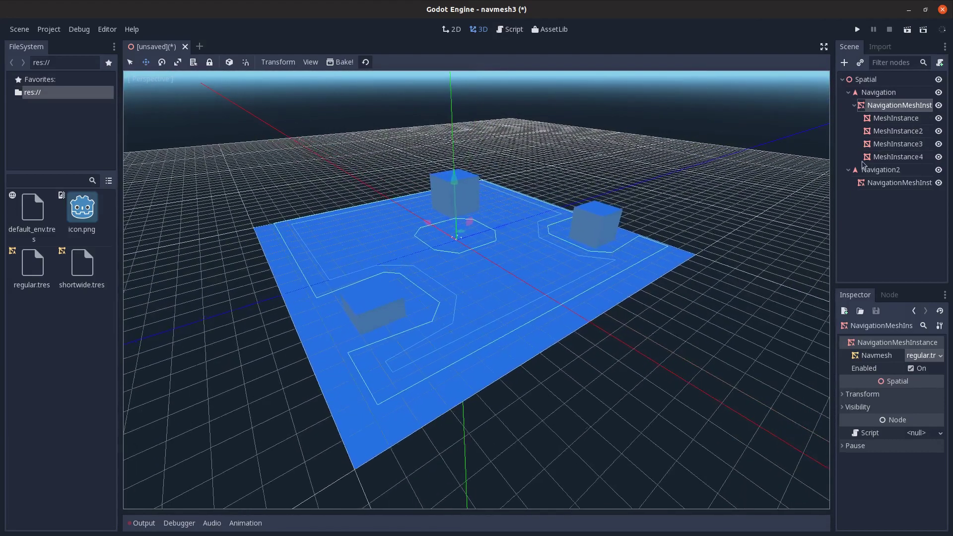
Delete the Navigation2 node together with its NavigationMeshInstance
click(921, 171)
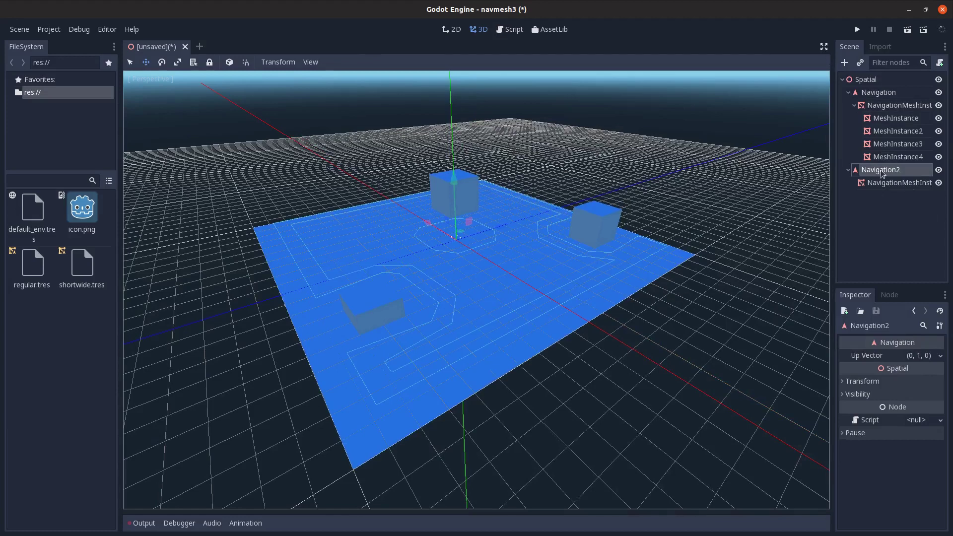
key(Delete)
key(Return)
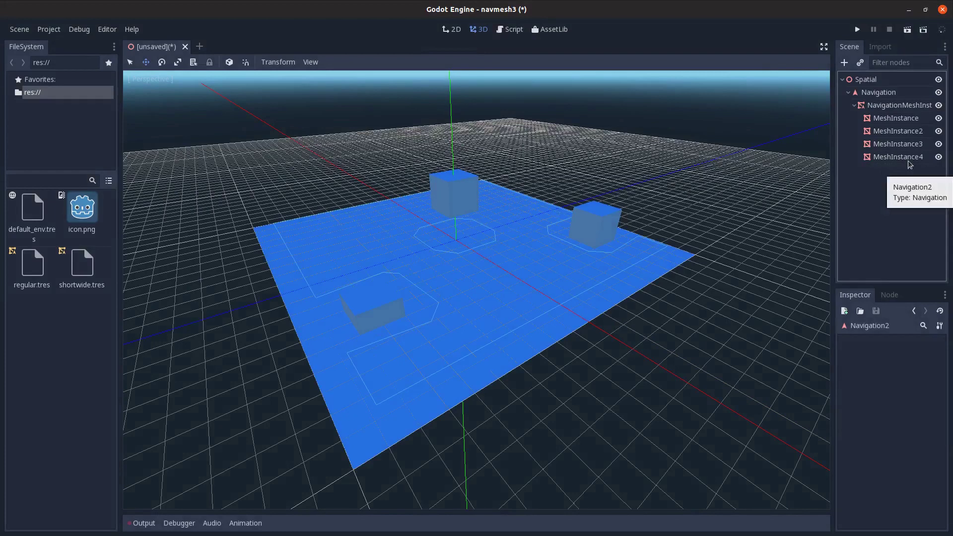
Create a static body with a collision shape for the ground plane MeshInstance and collapse its branch
click(877, 81)
click(885, 119)
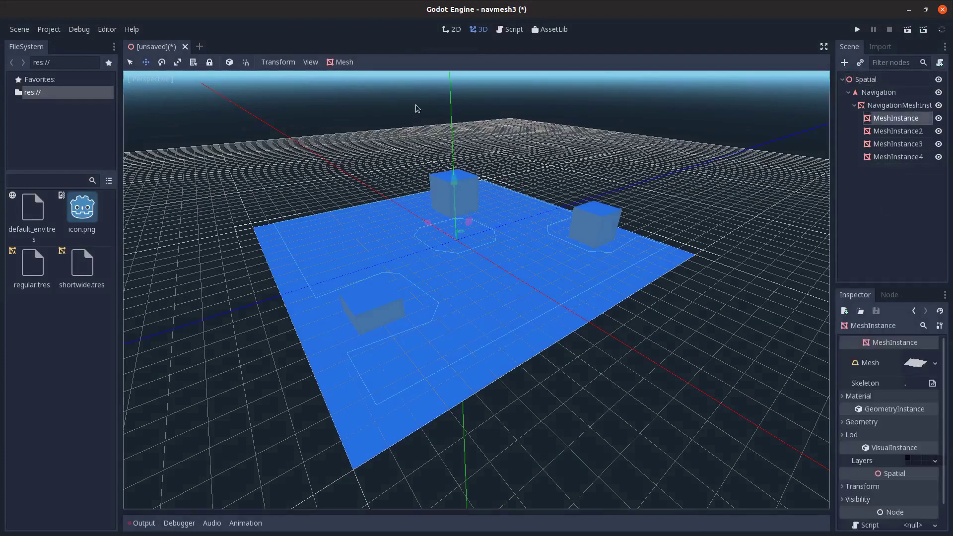
click(342, 62)
click(349, 89)
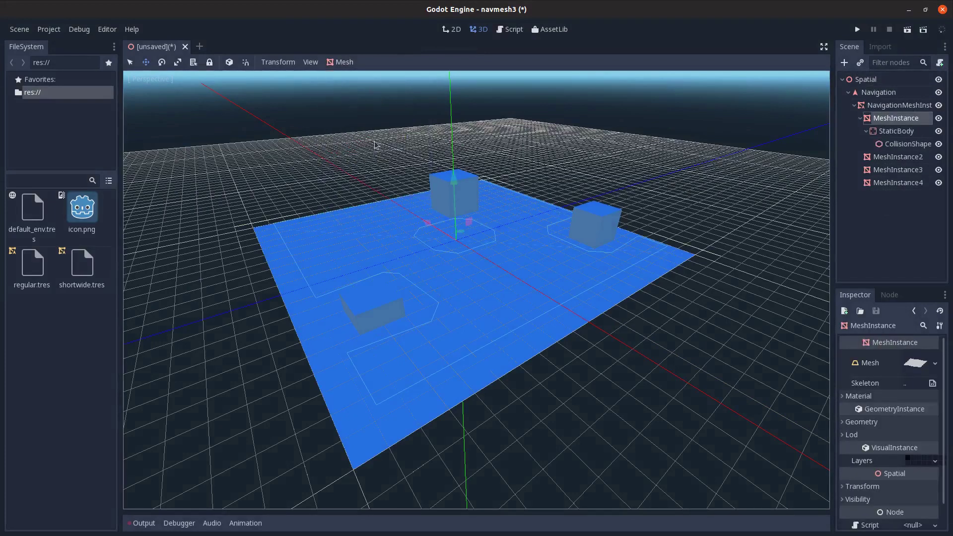
click(861, 120)
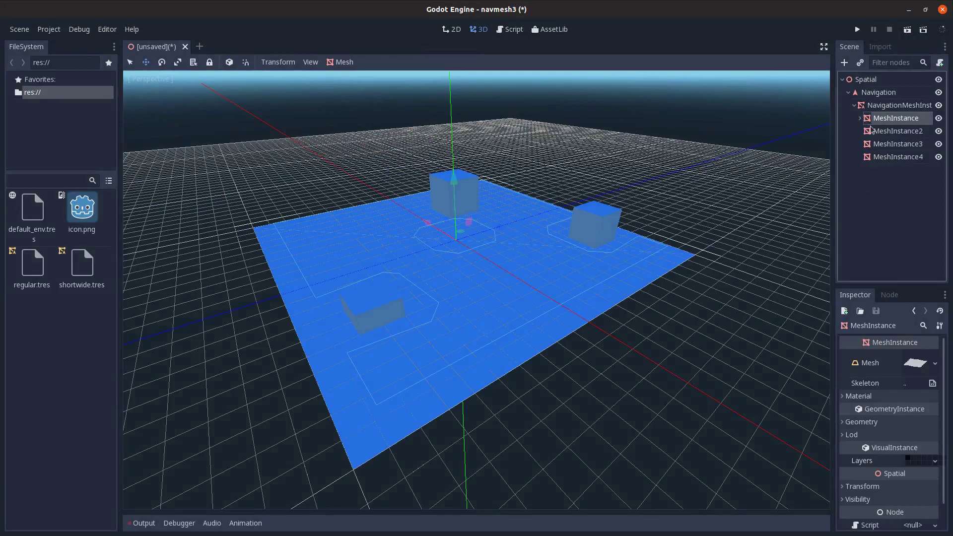
Delete the cubes MeshInstance3 and MeshInstance4, keeping MeshInstance2
click(877, 132)
shift+click(884, 158)
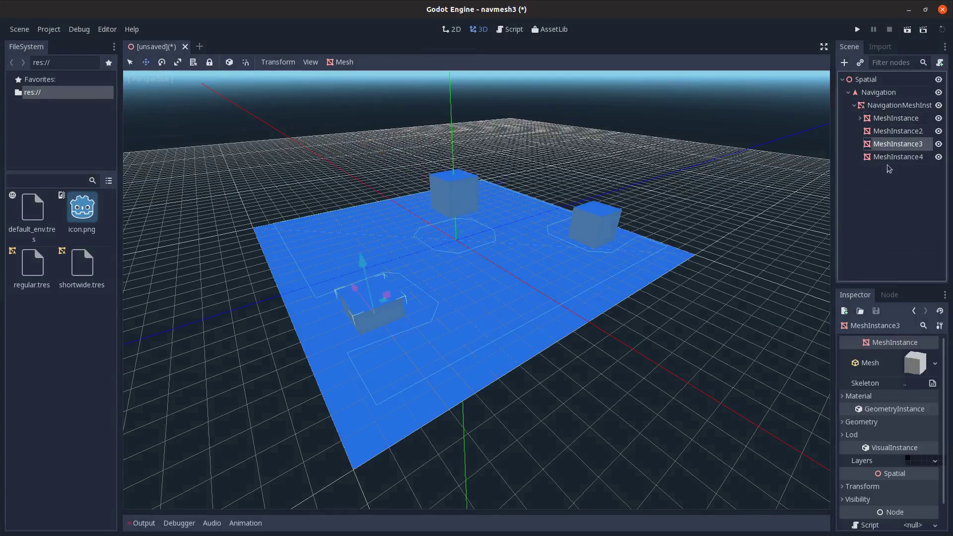
ctrl+click(886, 131)
ctrl+click(898, 132)
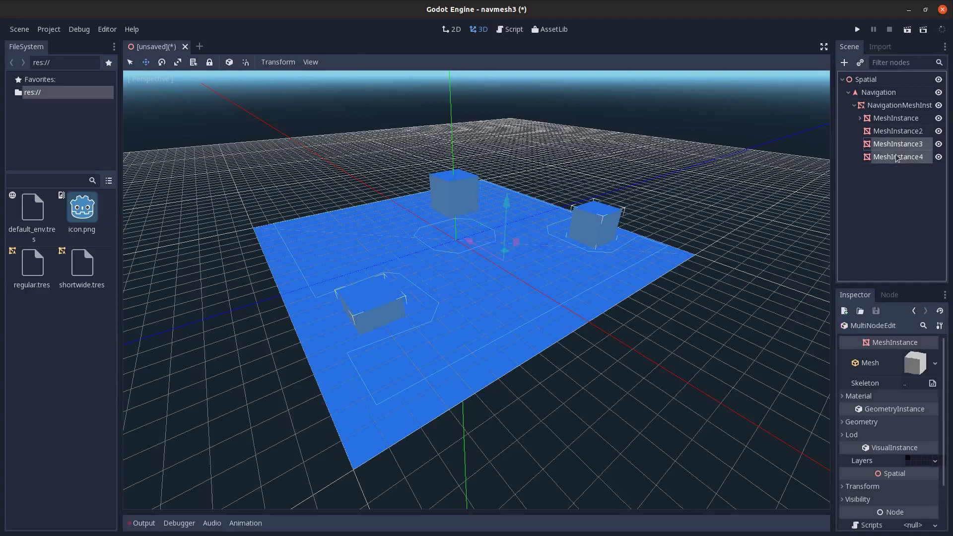
key(Delete)
key(Return)
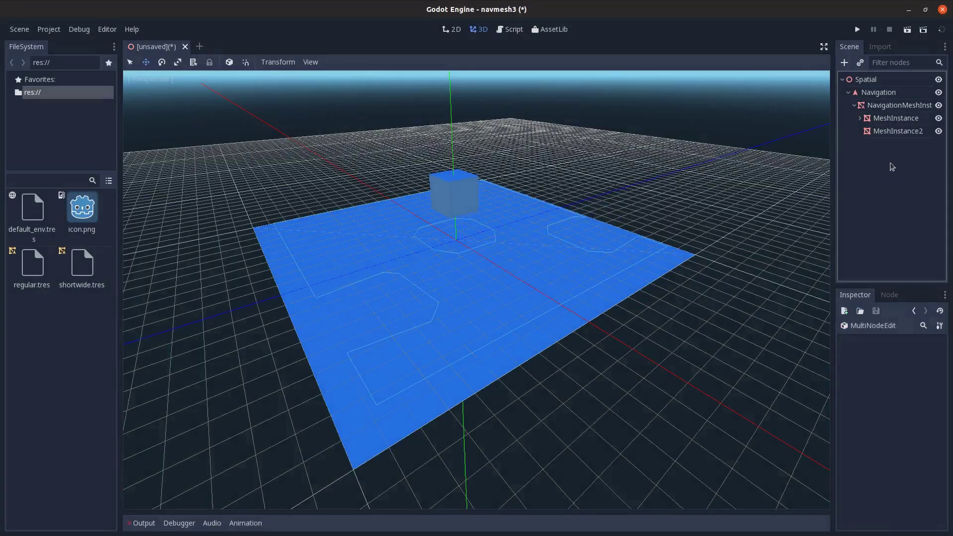
Create a static body with a collision shape for the remaining cube, MeshInstance2
click(899, 131)
click(343, 62)
click(359, 90)
Duplicate the cube with its static body, shift the copy about 5 units along negative Z, and lower it into the plane
middle_drag(525, 247, 482, 272)
key(ctrl+d)
drag(471, 190, 381, 186)
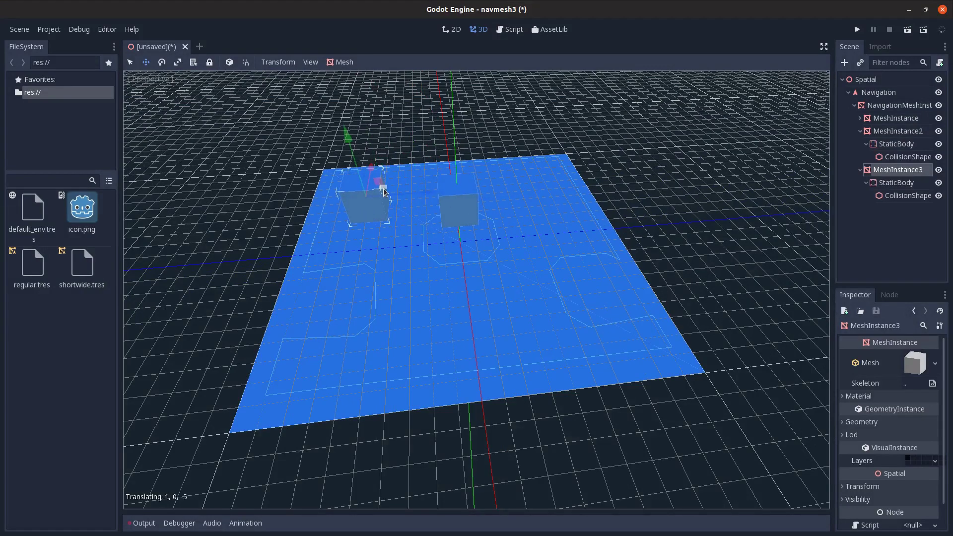
drag(346, 134, 356, 166)
Duplicate the cube twice more, placing one copy near the plane's front-right side and another, partly sunk, near its back-right corner
key(ctrl+d)
drag(397, 214, 573, 166)
key(ctrl+d)
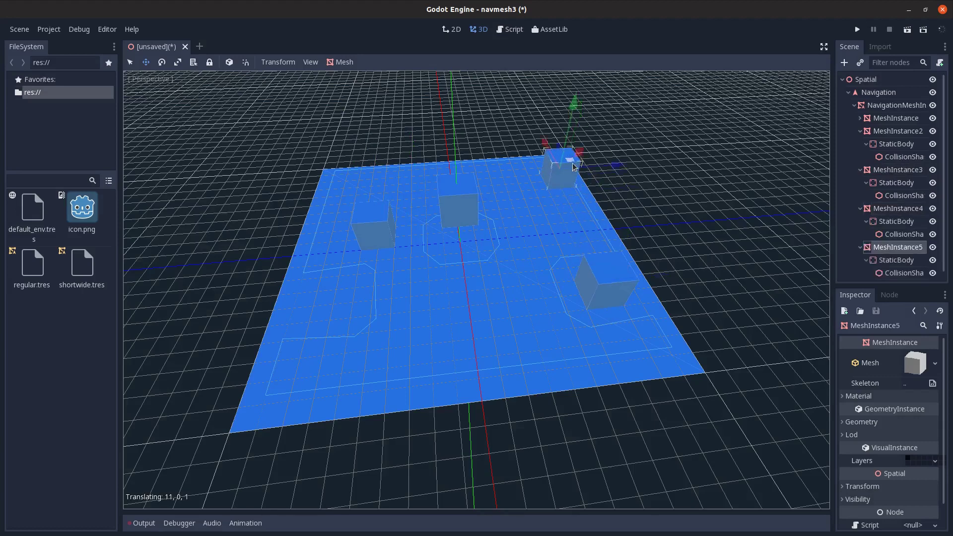
drag(573, 100, 575, 113)
middle_drag(526, 286, 555, 276)
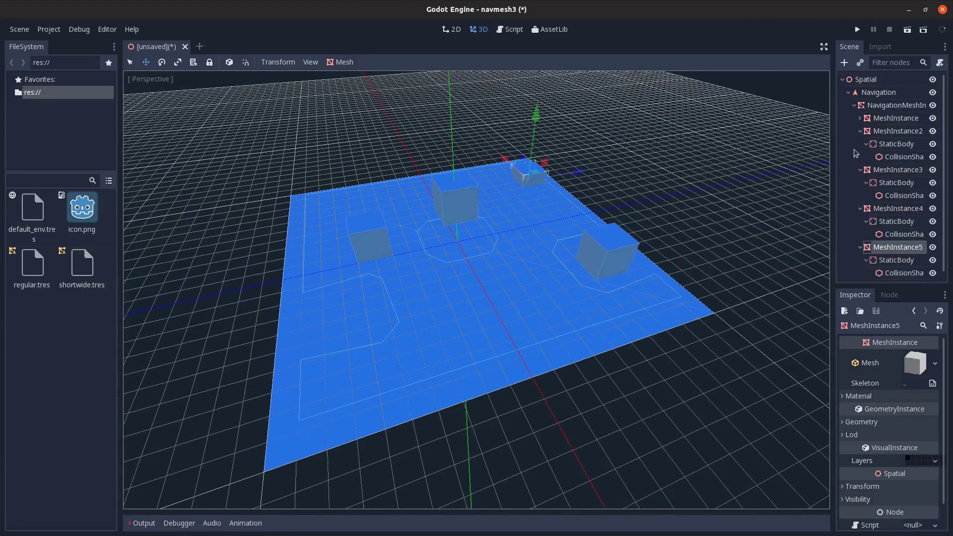
Rebake the navigation mesh around the repositioned cubes and collapse the Navigation branch in the scene tree
click(860, 131)
click(894, 105)
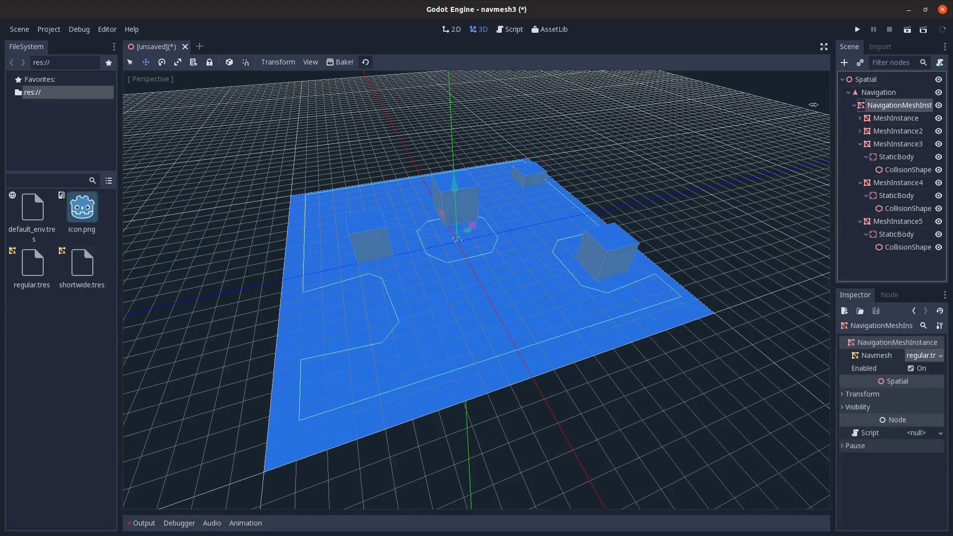
click(343, 62)
middle_drag(454, 238, 537, 255)
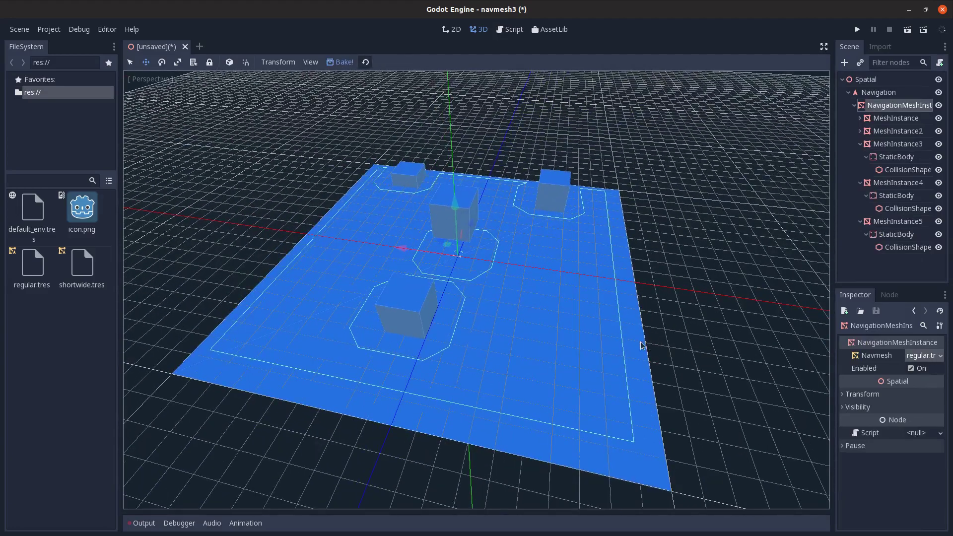
middle_drag(641, 343, 578, 344)
click(855, 106)
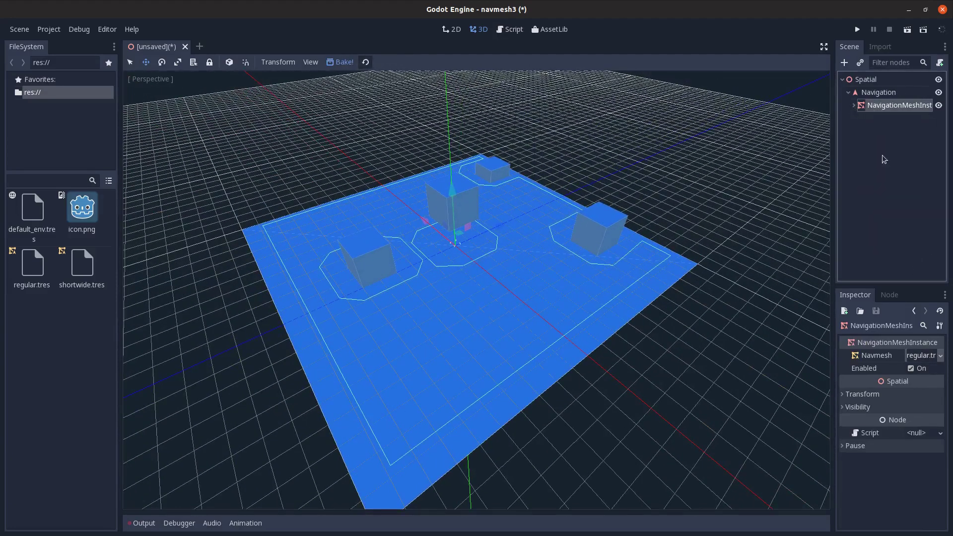
click(848, 94)
click(900, 94)
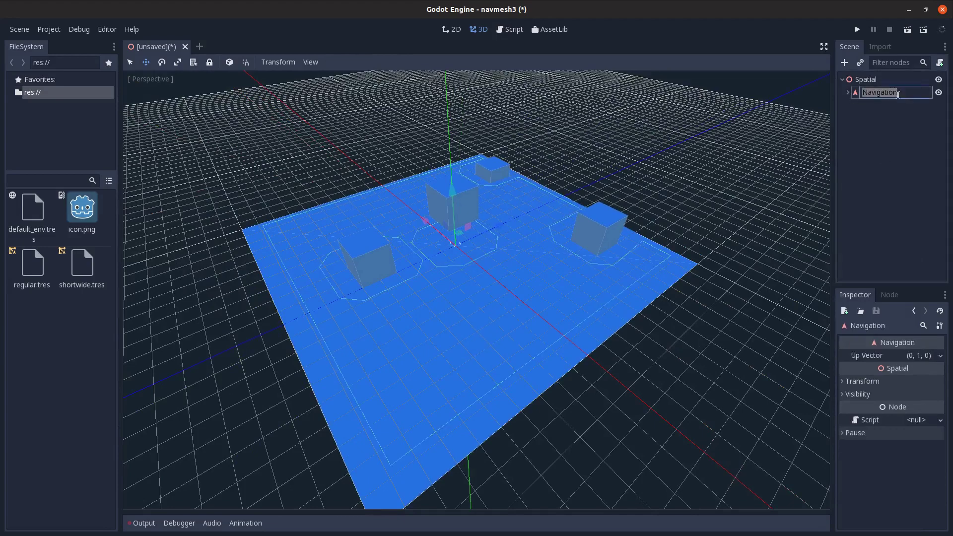
Create a new scene with a KinematicBody as its root node
click(200, 46)
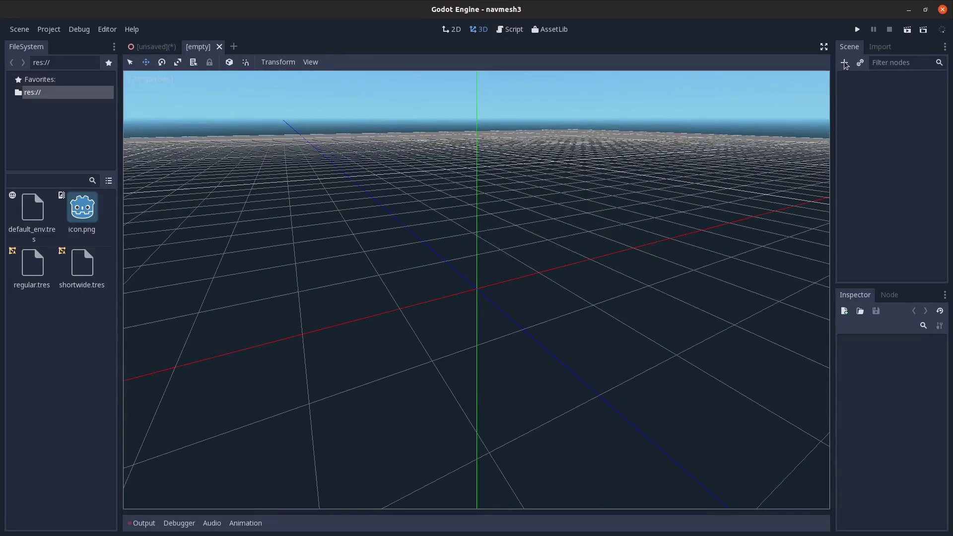
click(844, 62)
text(kine)
key(Return)
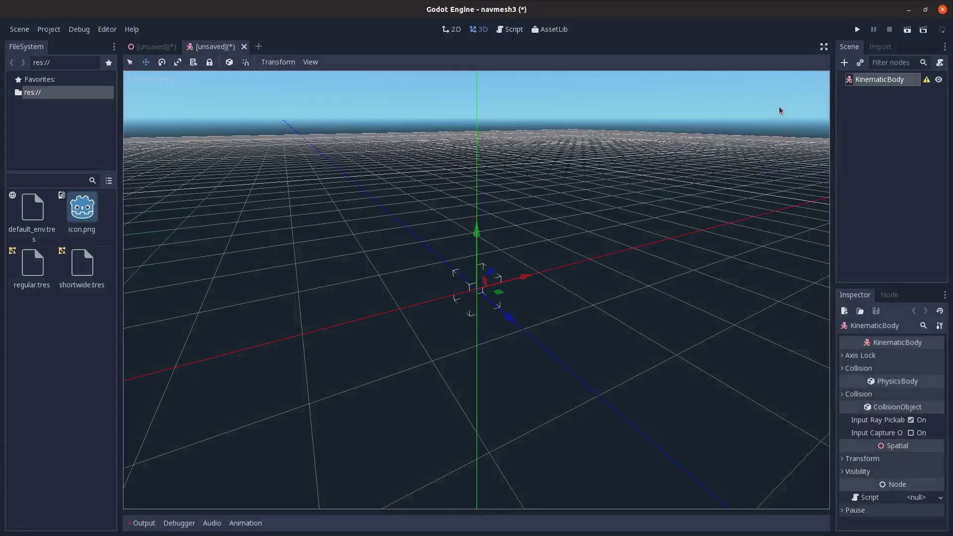
Add a MeshInstance child to the KinematicBody and give it a new CapsuleMesh
key(ctrl+a)
text(meshi)
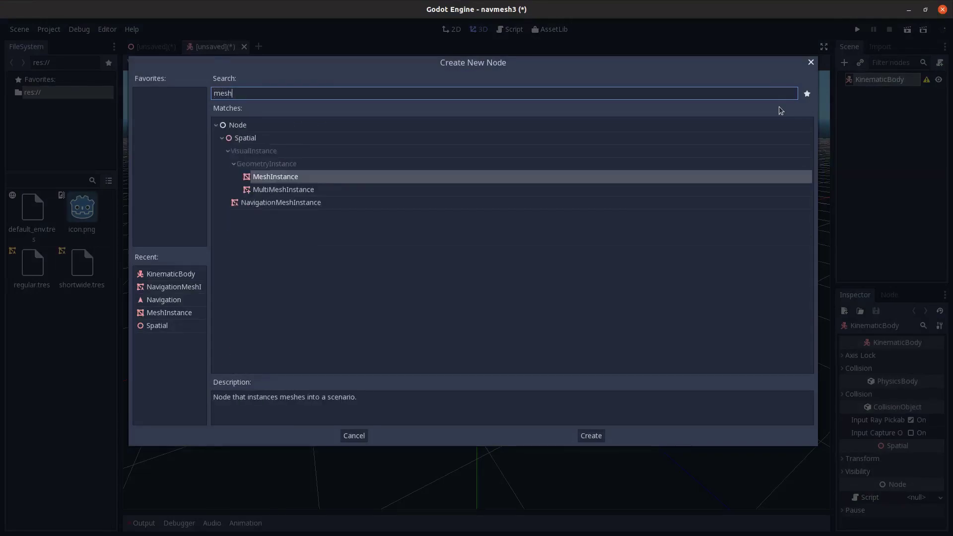
key(Return)
click(928, 357)
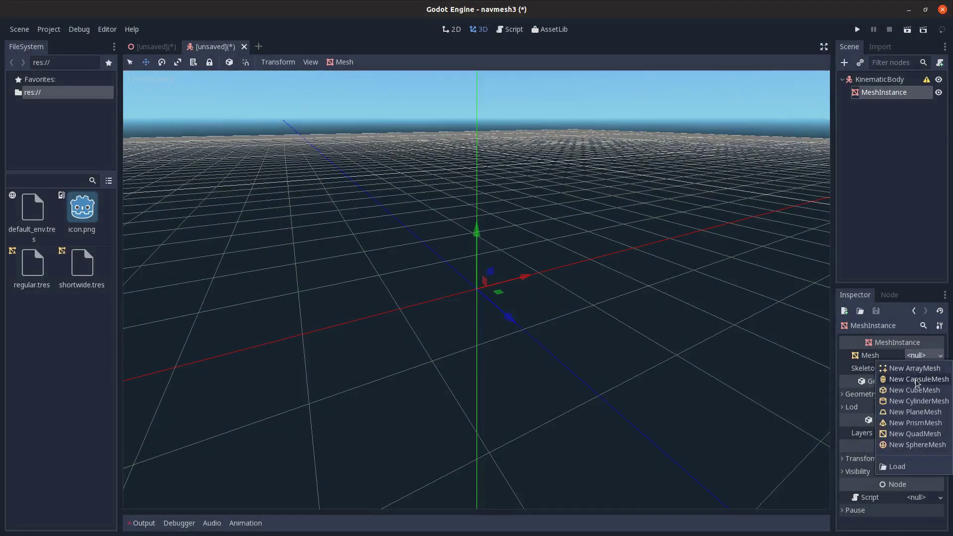
click(915, 379)
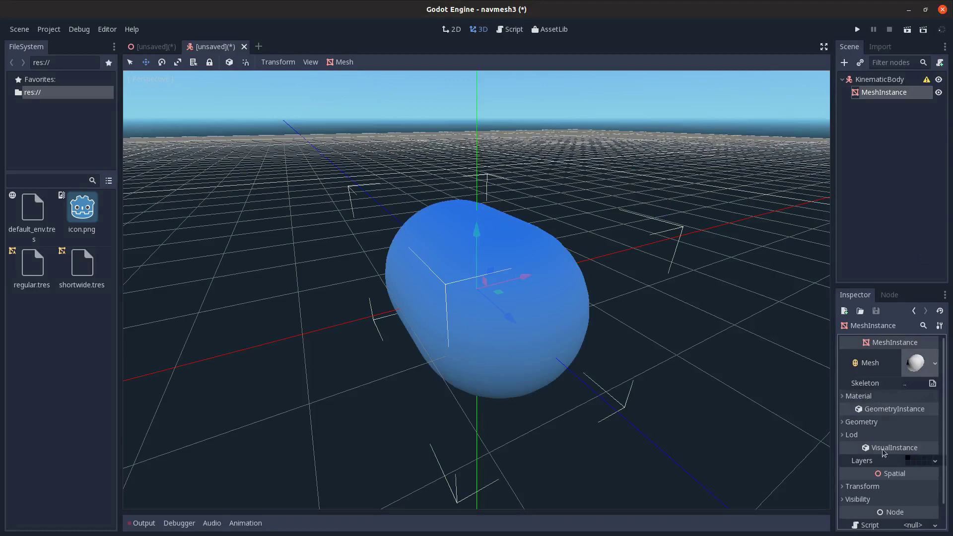
Rotate the capsule mesh 90 degrees about X so it stands upright and raise it until its base sits near the origin
click(885, 486)
click(915, 513)
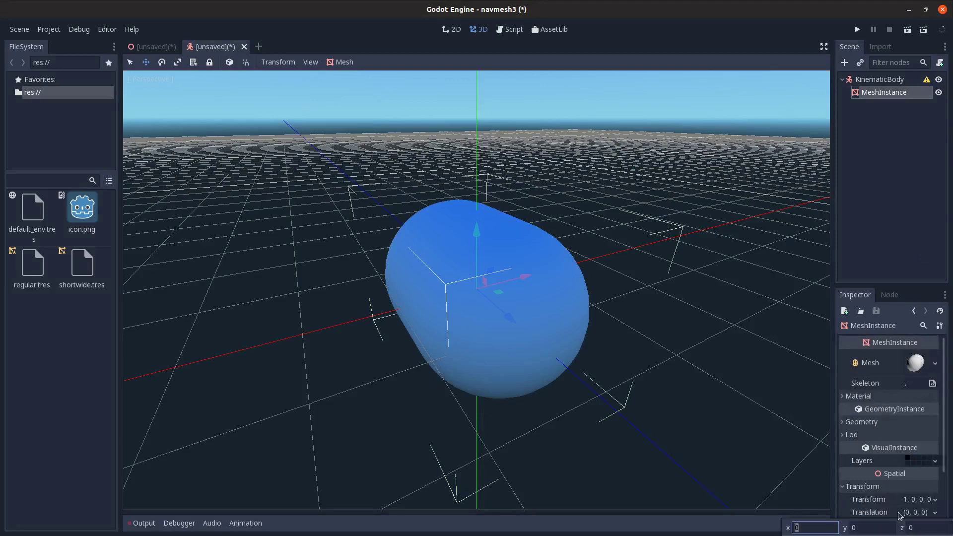
text(90)
key(Return)
scroll(546, 253, down, 4)
middle_drag(545, 254, 564, 252)
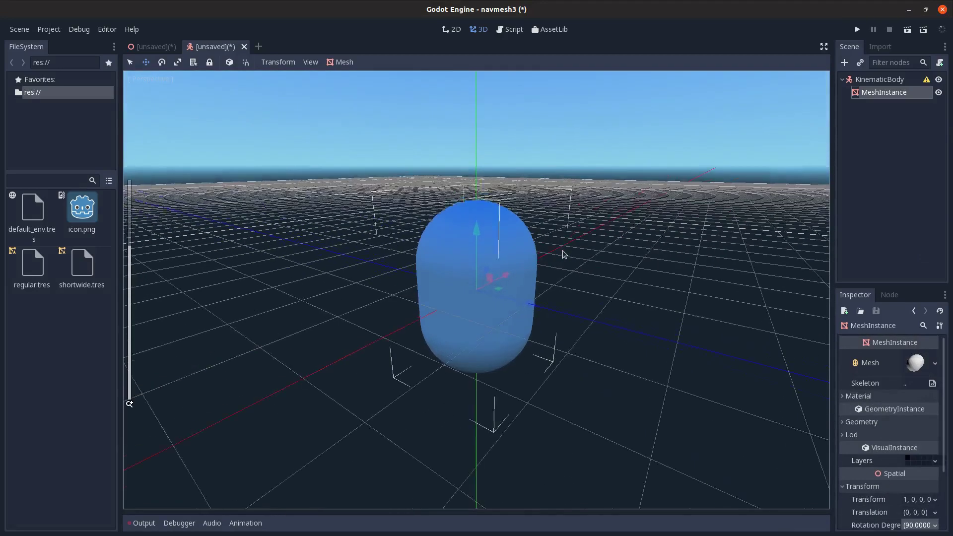
drag(473, 206, 478, 149)
Rename the KinematicBody root node to Unit
click(901, 82)
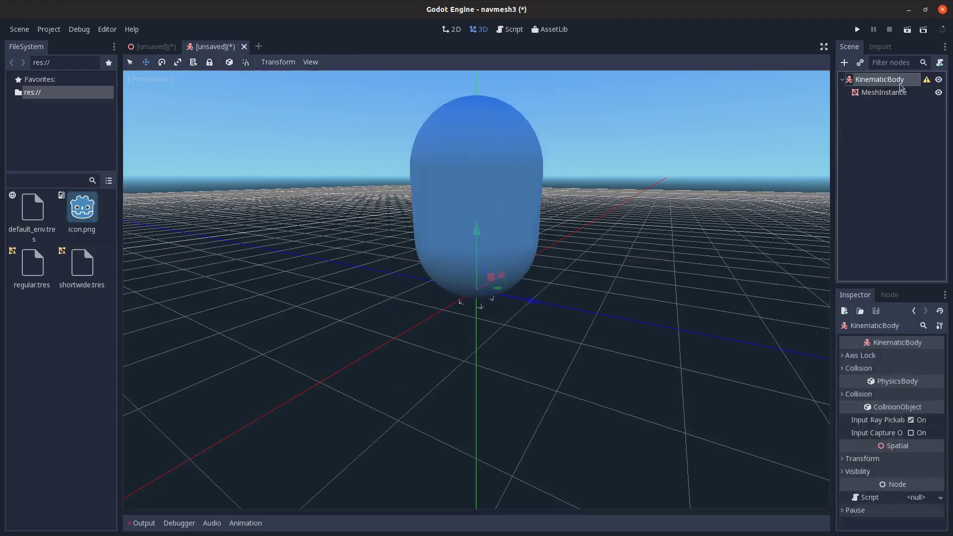
double_click(901, 83)
text(Unit)
key(Return)
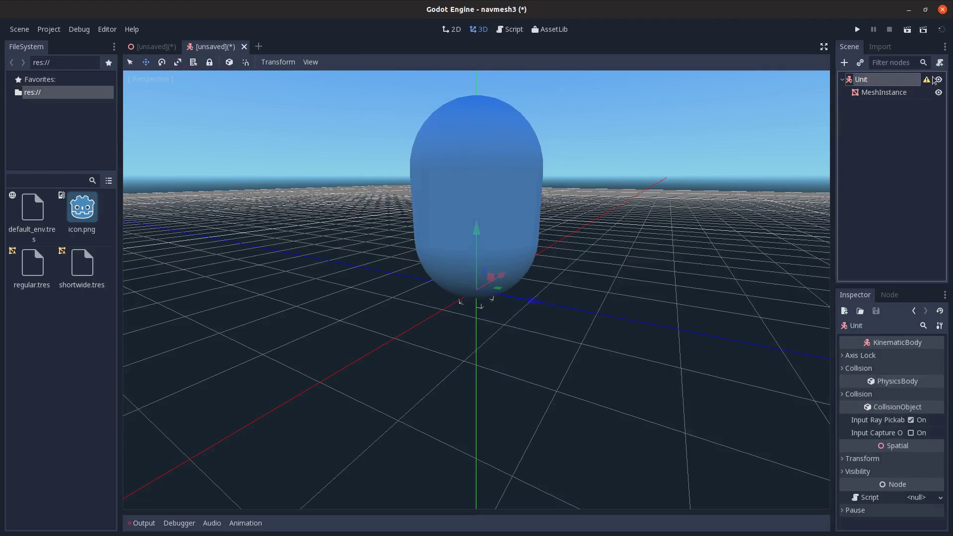
Attach a new GDScript, res://Unit.gd, to the Unit node using the Default template
mouse_move(926, 84)
click(940, 63)
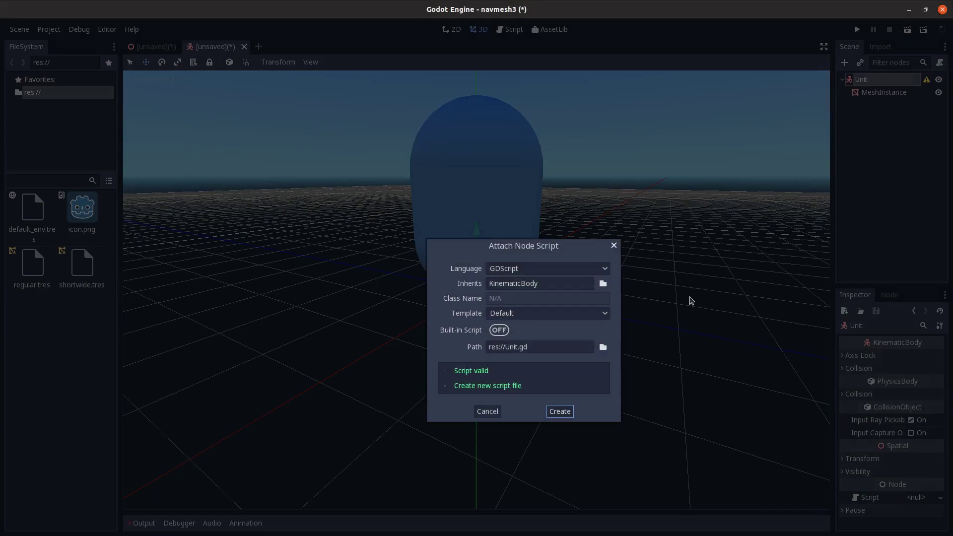
click(558, 412)
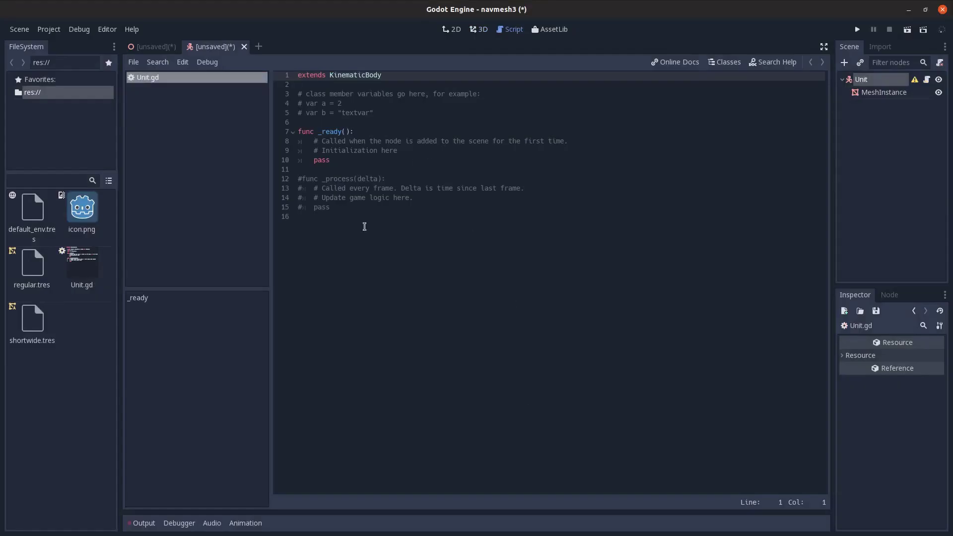
Replace Unit.gd's template with path-following code: path variables, move_speed = 5, nav from get_parent(), the "units" group, _physics_process(delta), and move_to(target_pos) using nav.get_simple_path
drag(364, 226, 294, 94)
key(BackSpace)
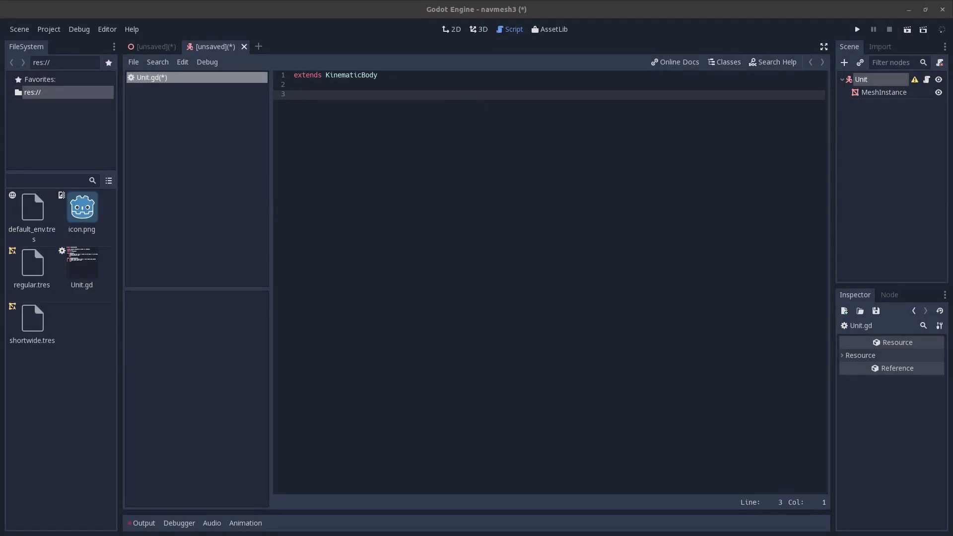
click(332, 155)
text(var path = [] var path_ind = 0 const move_speed = 5 onready var nav = get_parent() func _ready(): 	add_to_group("units")  func _physics_process(delta): 	if path_ind < path.size(): 		var move_vec = (path[path_ind] - global_transform.origin) 		if move_vec.length() < 0.1: 			path_ind += 1 		else: 			move_and_slide(move_vec.normalized() * move_speed, Vector3(0, 1, 0))  func move_to(target_pos): 	path = nav.get_simple_path(global_transform.origin, target_pos) 	path_ind = 0)
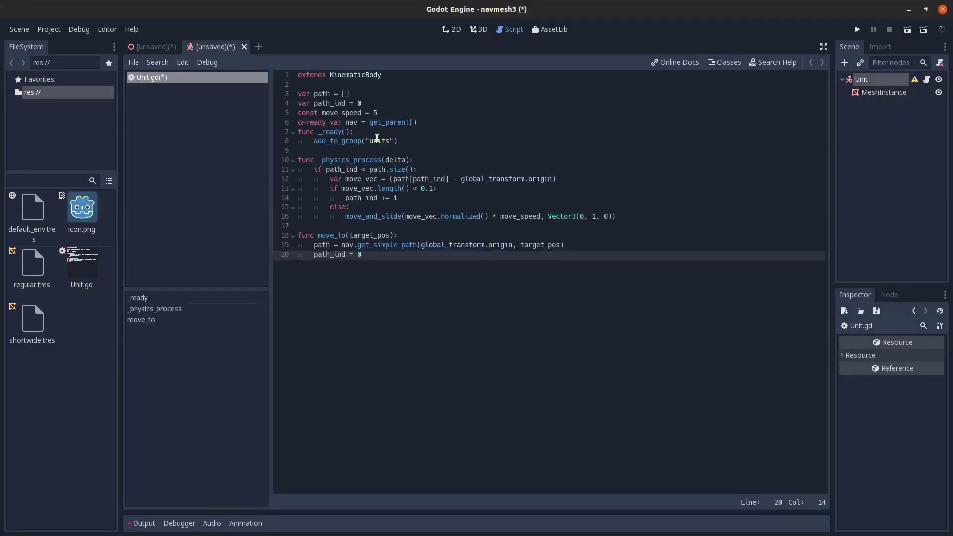
Review the variable declarations and the _ready function in Unit.gd
click(355, 124)
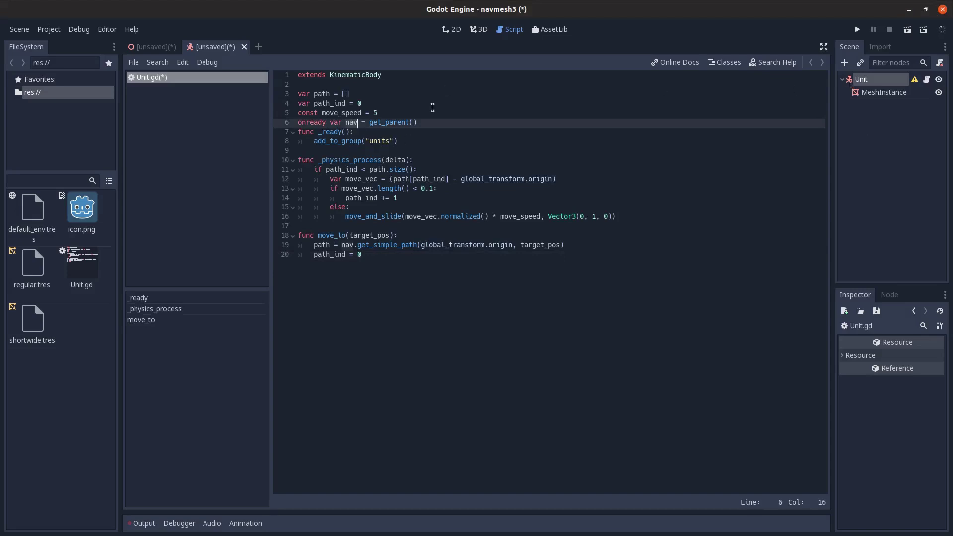
double_click(352, 113)
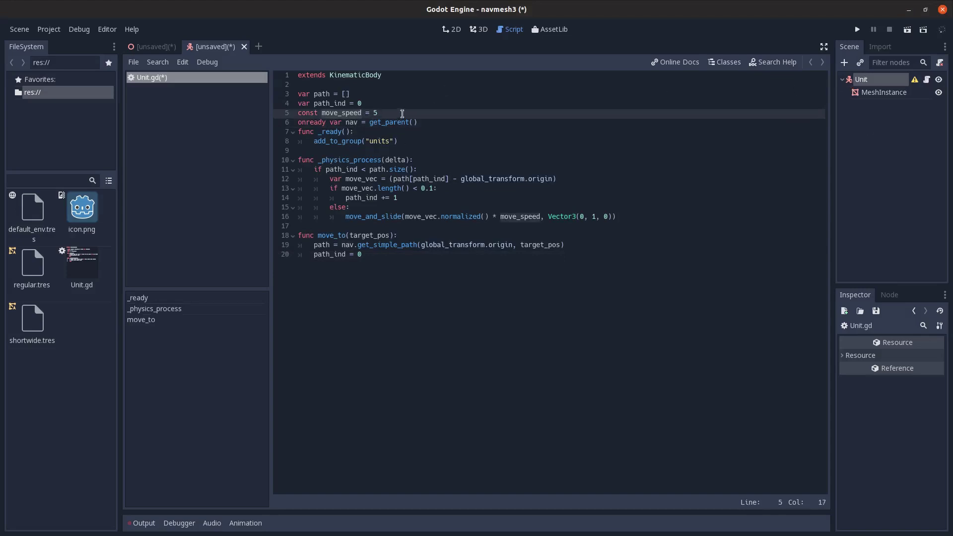
drag(374, 101, 276, 94)
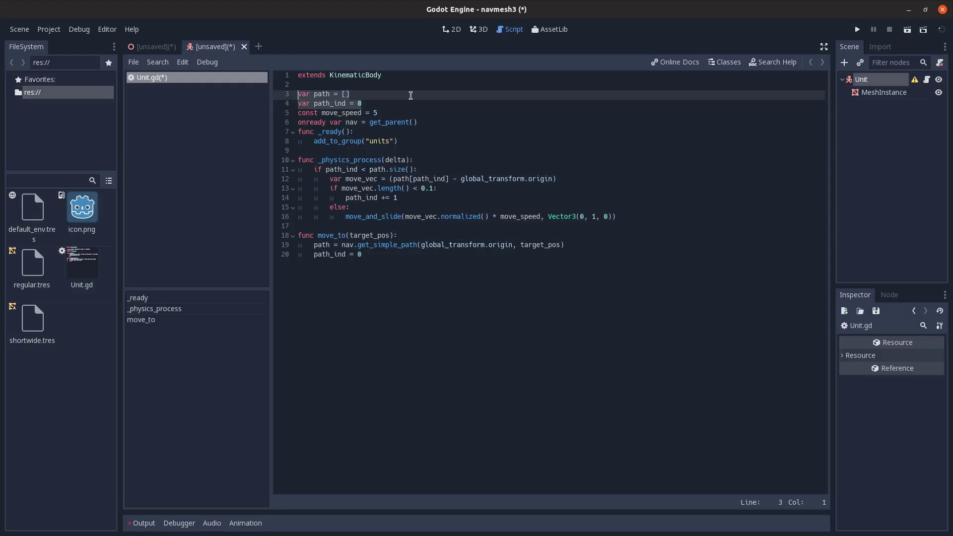
double_click(340, 104)
click(322, 94)
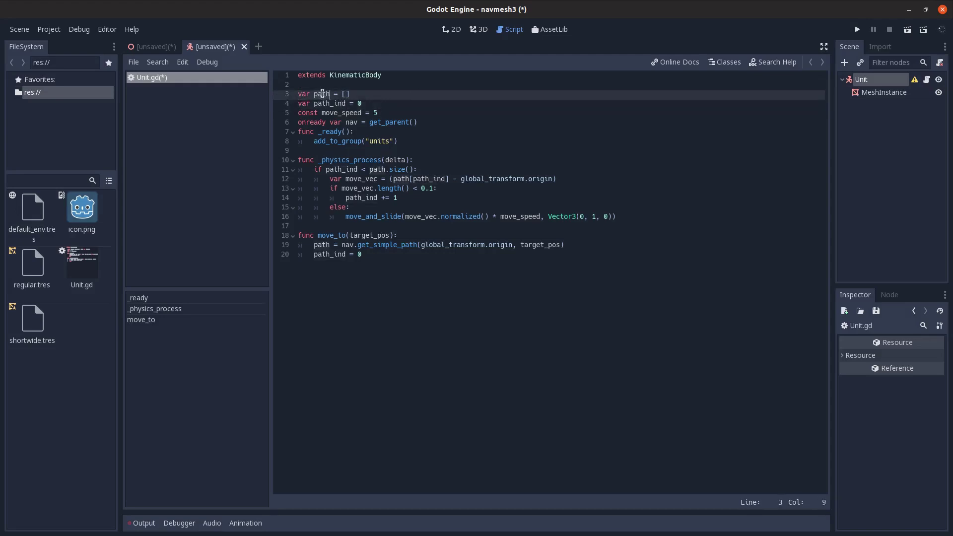
drag(377, 256, 278, 240)
drag(401, 140, 266, 133)
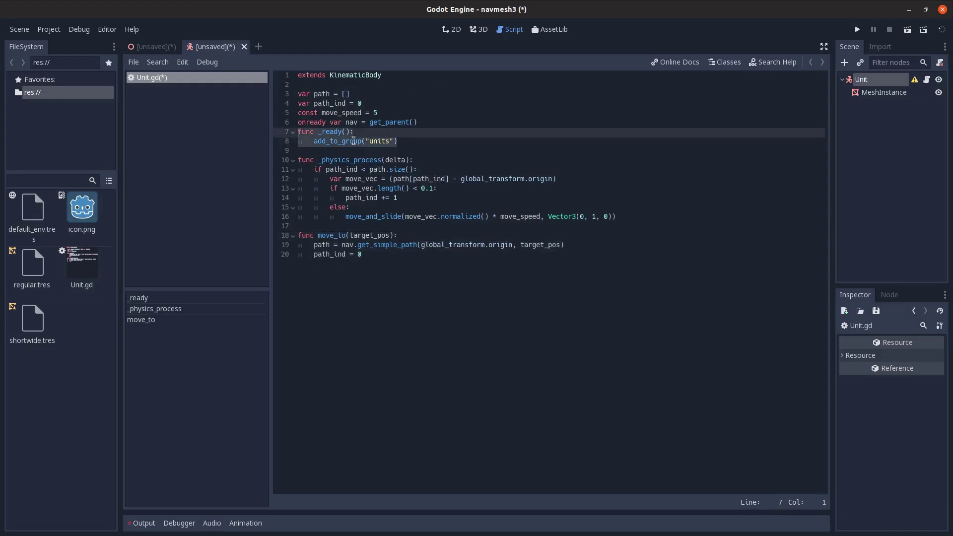
double_click(378, 142)
click(325, 131)
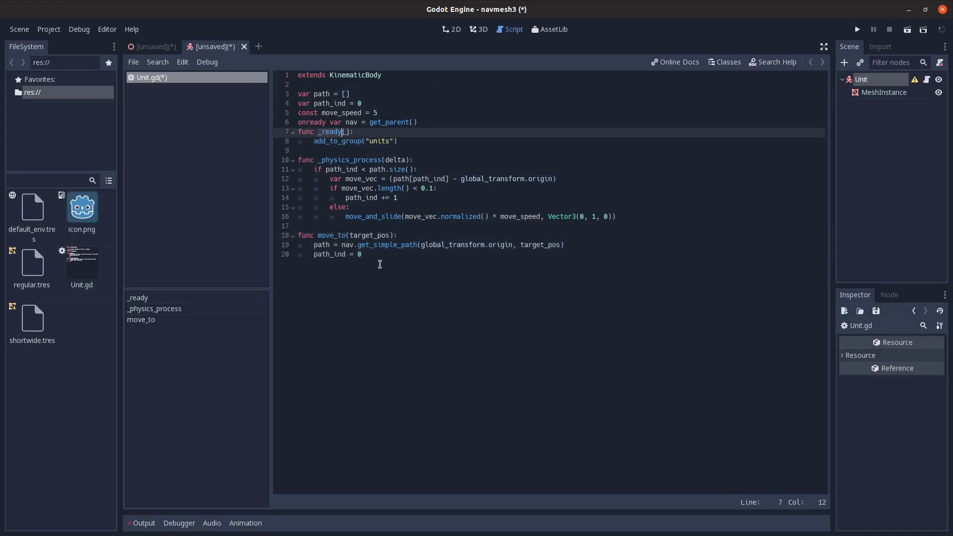
Examine how the move_to function obtains a path to target_pos and resets path_ind
drag(379, 266, 292, 239)
double_click(336, 236)
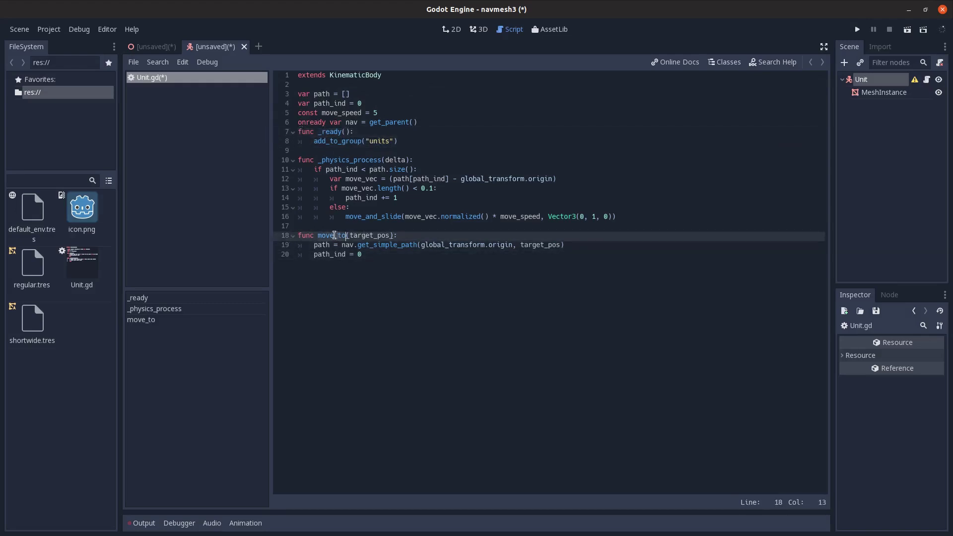
double_click(382, 235)
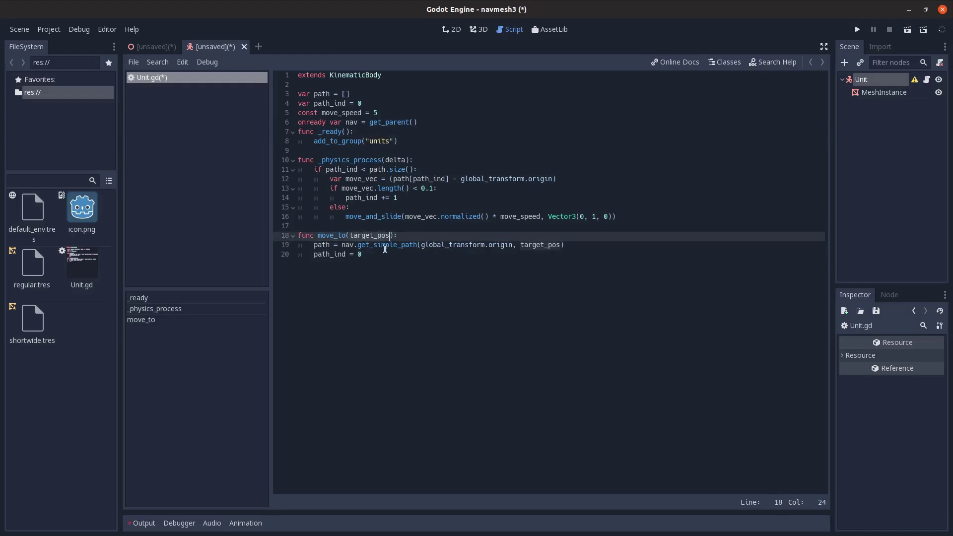
double_click(384, 248)
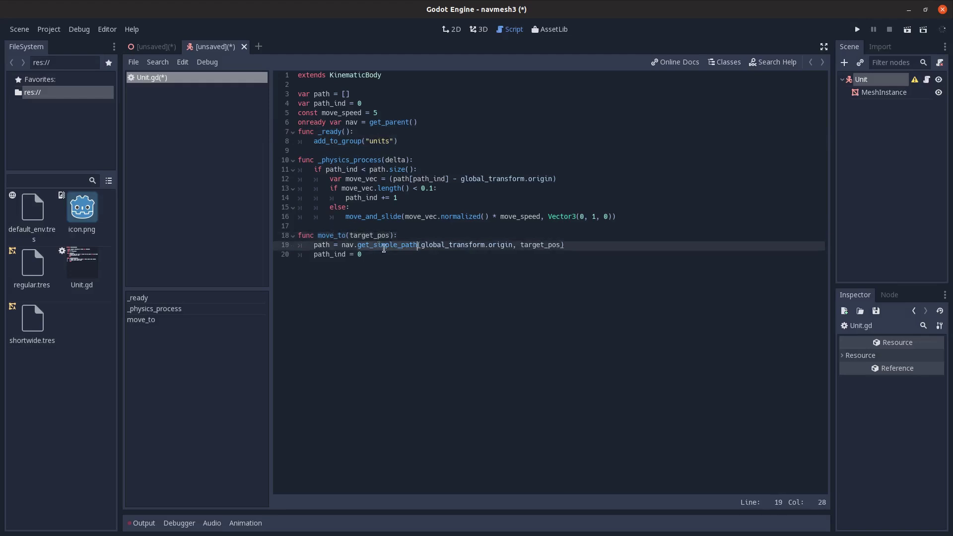
triple_click(425, 245)
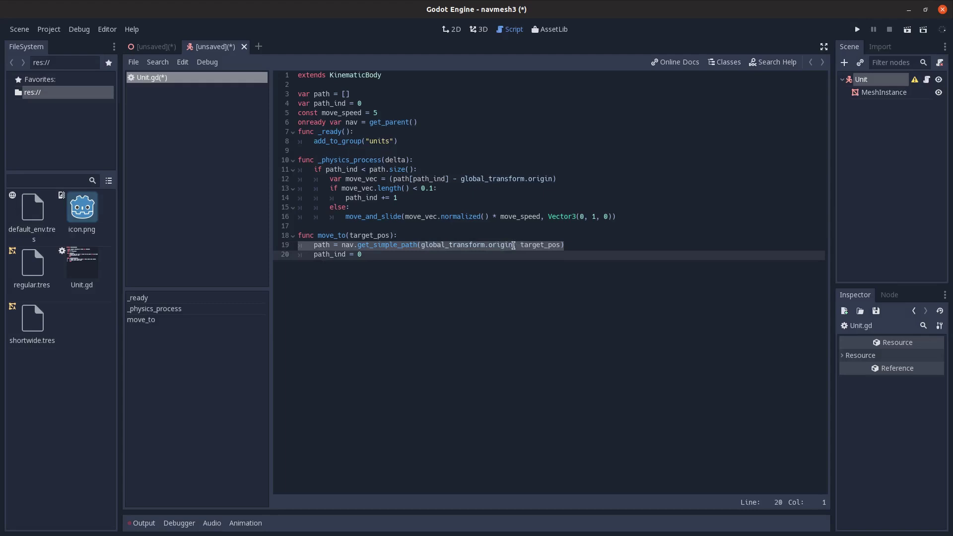
click(514, 245)
double_click(546, 244)
click(362, 256)
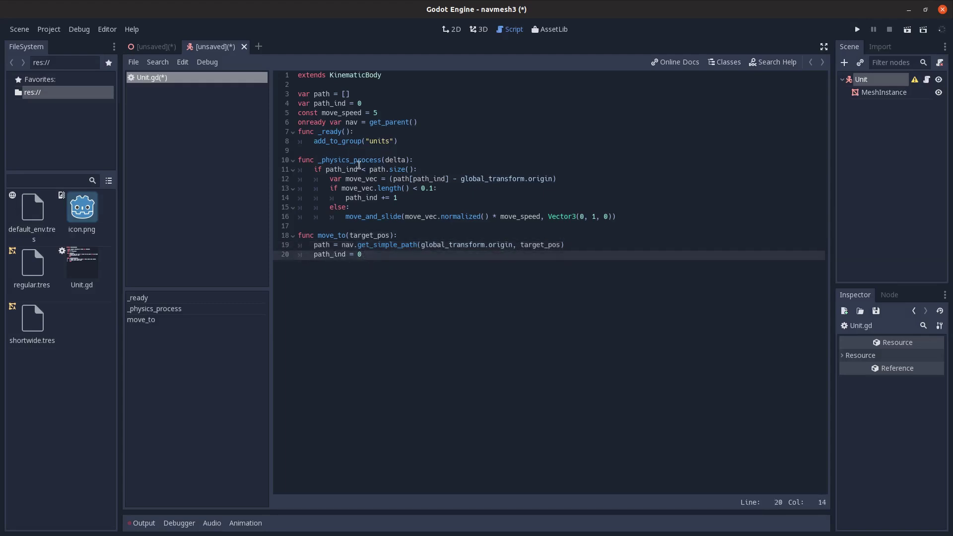
Examine how _physics_process computes move_vec, advances path_ind within 0.1 of a point, and otherwise calls move_and_slide
click(417, 171)
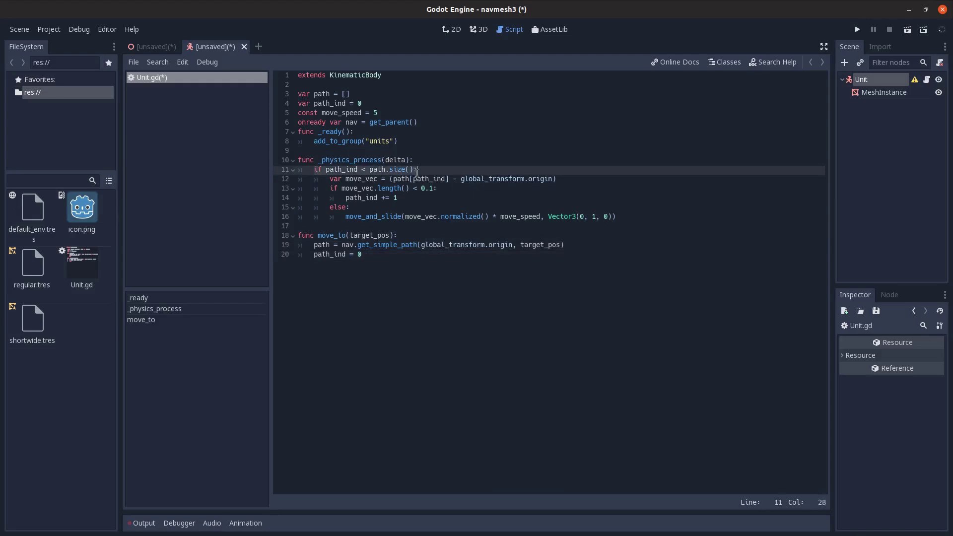
double_click(338, 161)
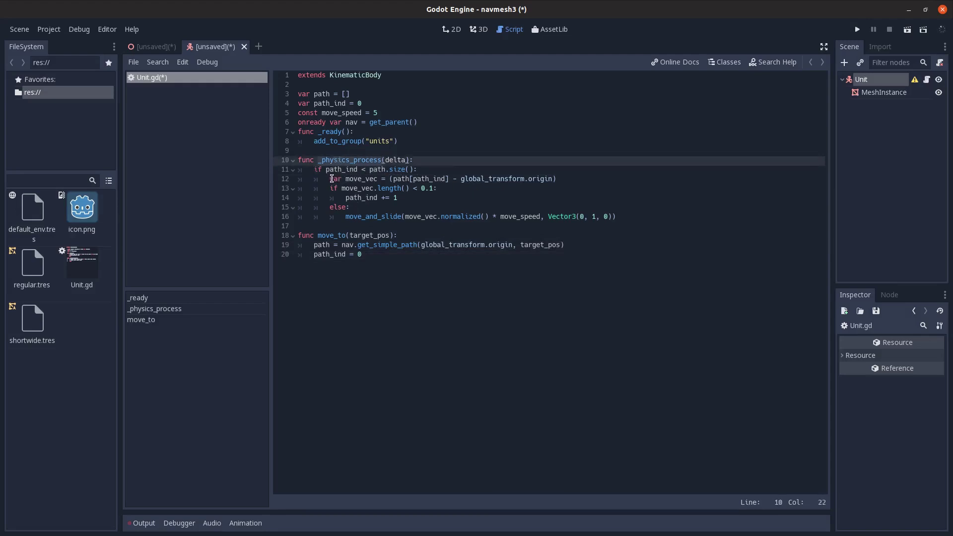
drag(346, 179, 557, 177)
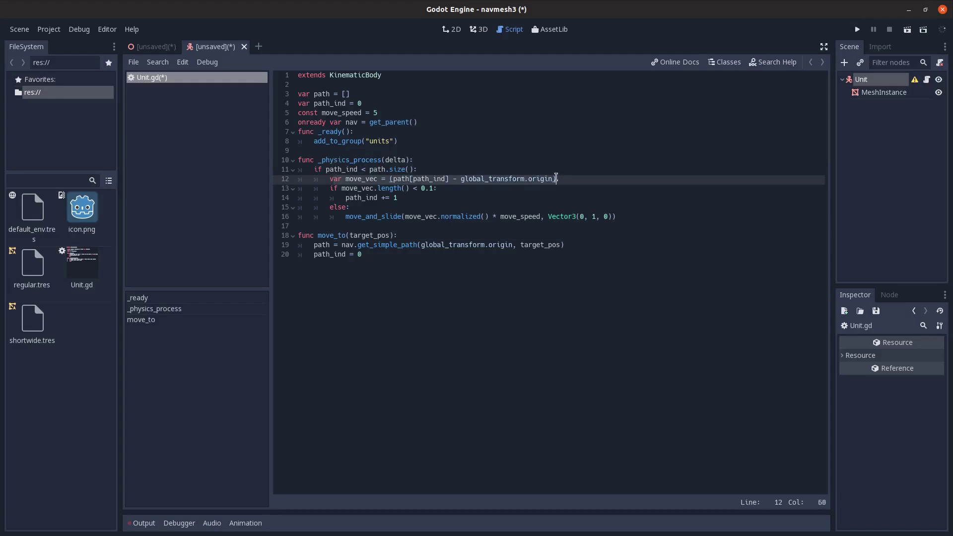
double_click(427, 178)
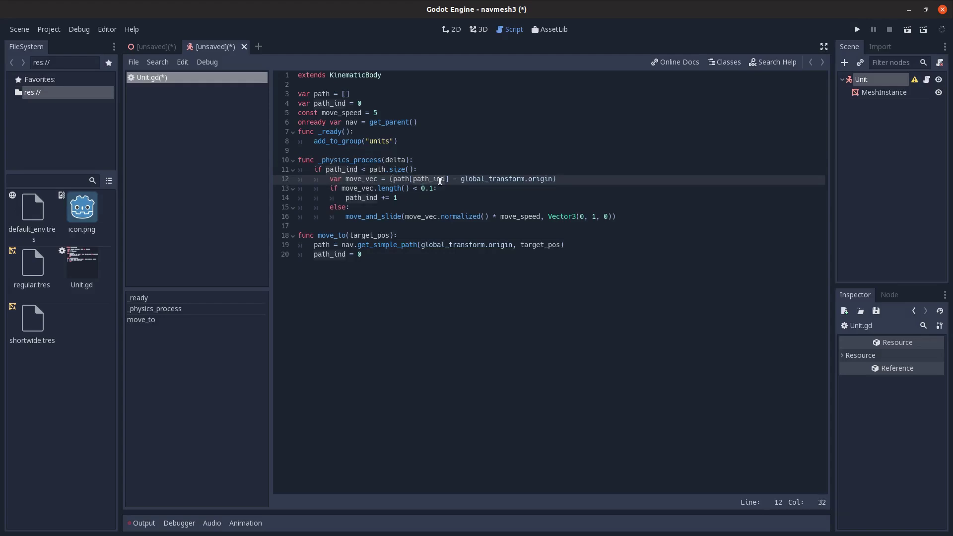
double_click(482, 178)
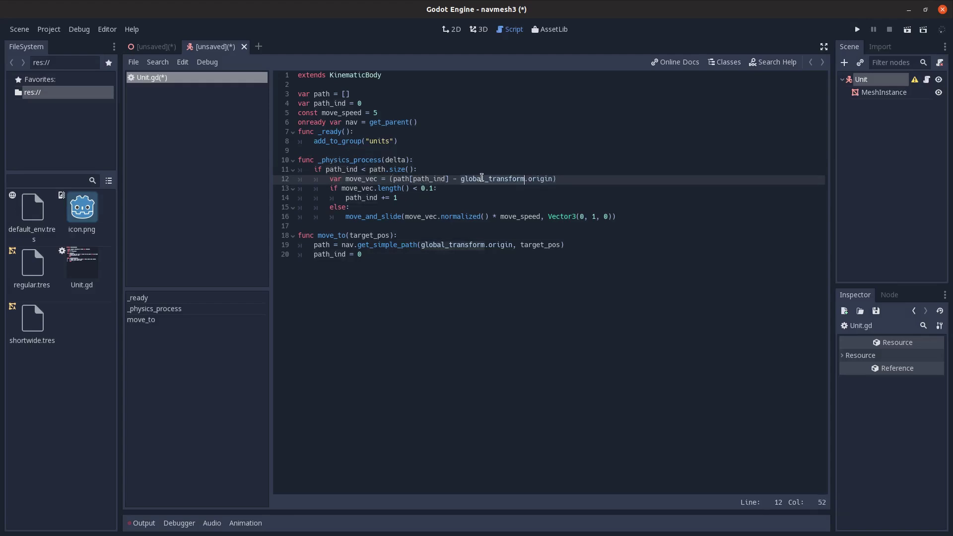
double_click(413, 180)
double_click(360, 188)
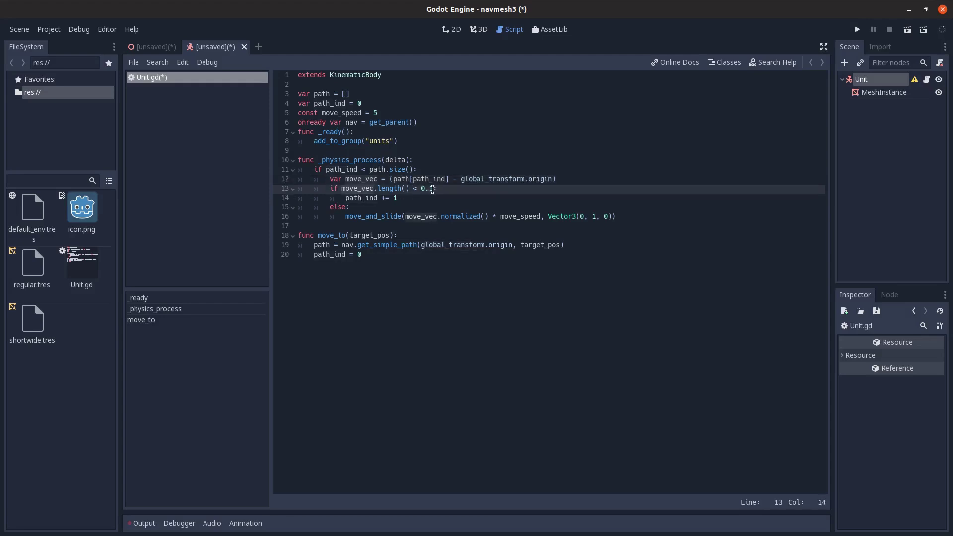
double_click(368, 198)
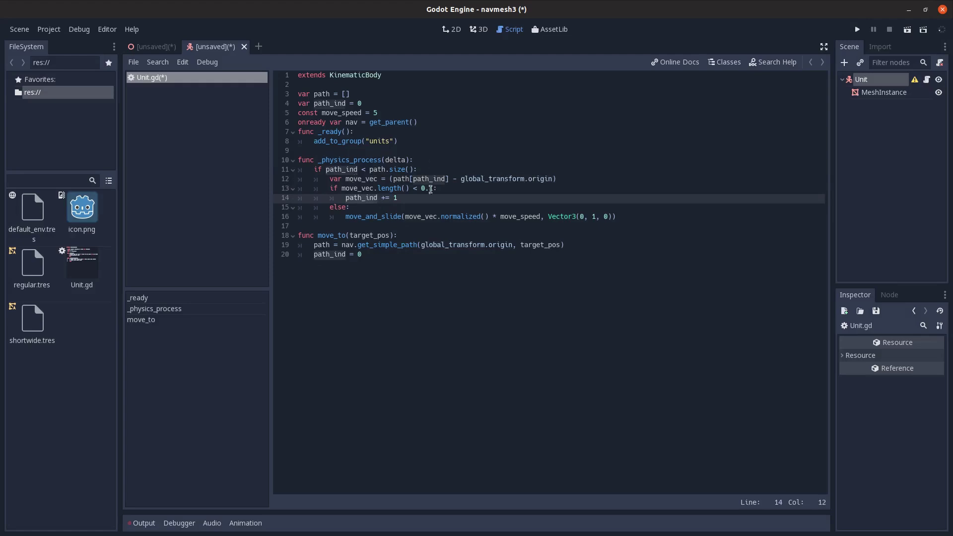
drag(347, 216, 627, 217)
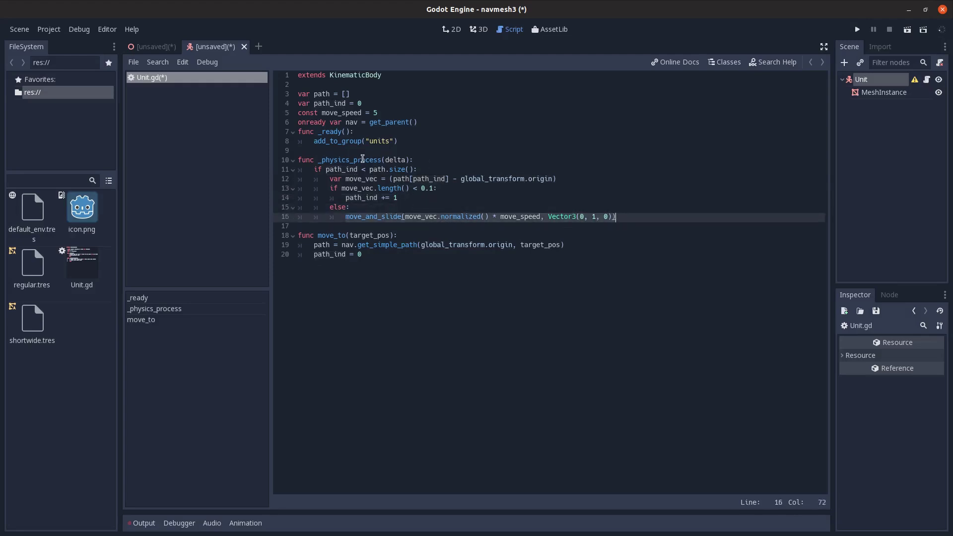
Save the unit scene as Unit.tscn and the navigation scene as Spatial.tscn
key(ctrl+s)
key(Return)
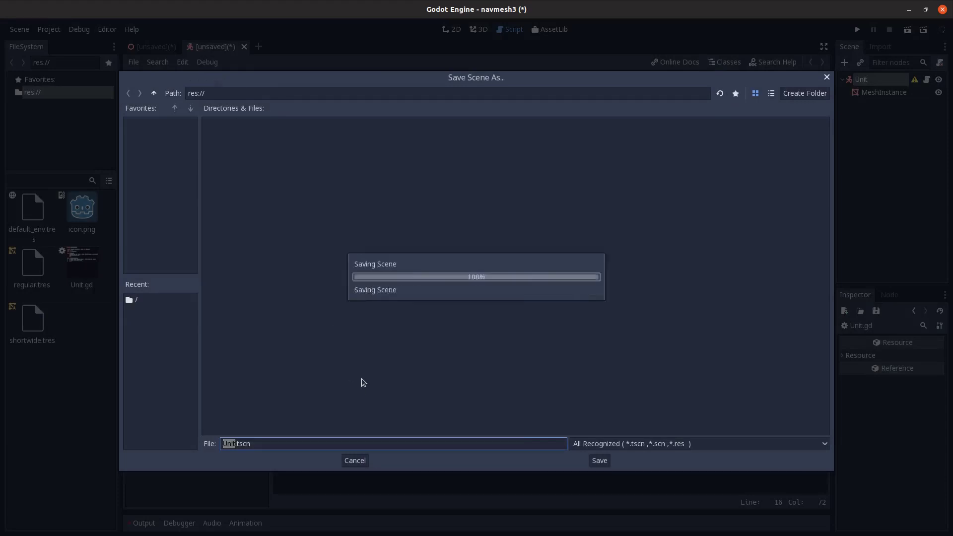
click(159, 46)
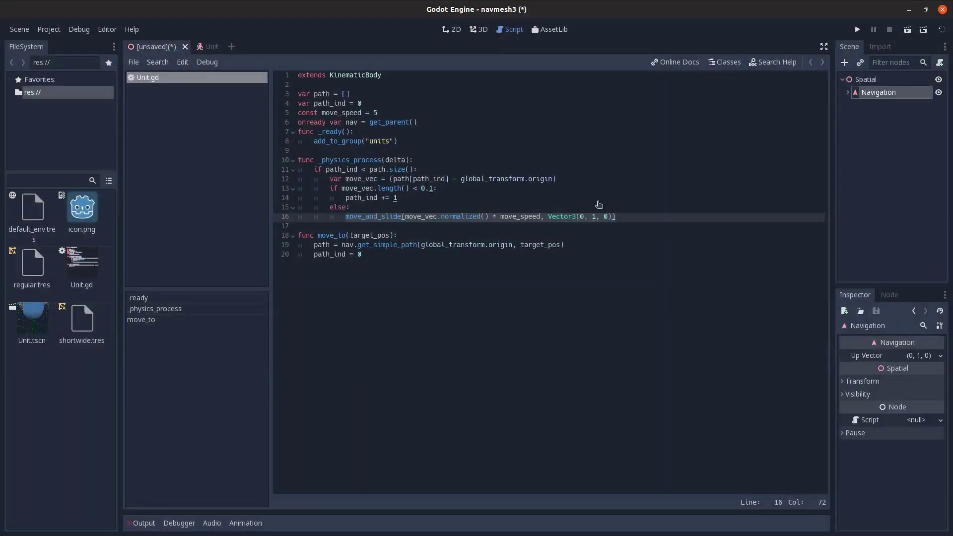
key(ctrl+s)
key(Return)
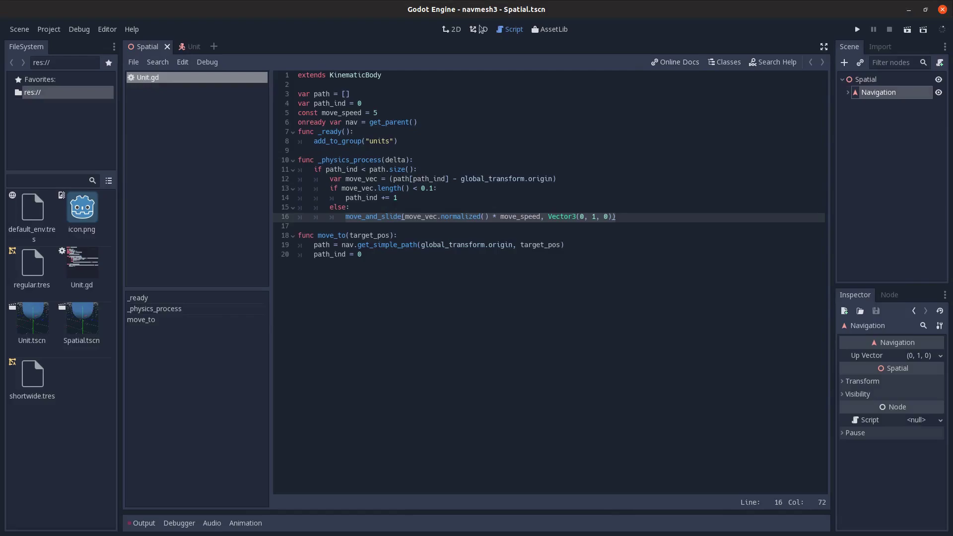
Add a Camera node under the Spatial root in the 3D view of the navigation scene
click(480, 29)
click(891, 83)
key(ctrl+a)
text(Cam)
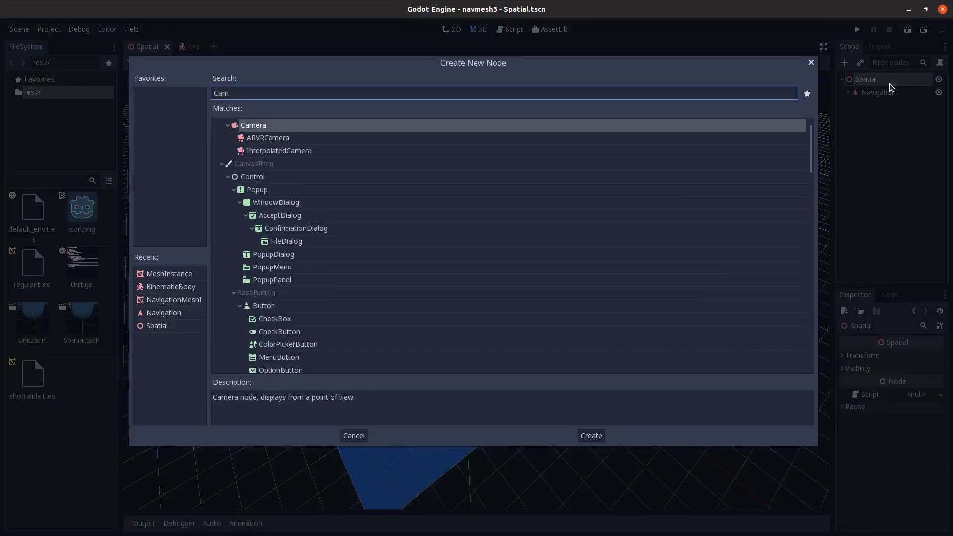
key(Return)
Instance the Unit.tscn scene as a child of the Navigation node
click(885, 76)
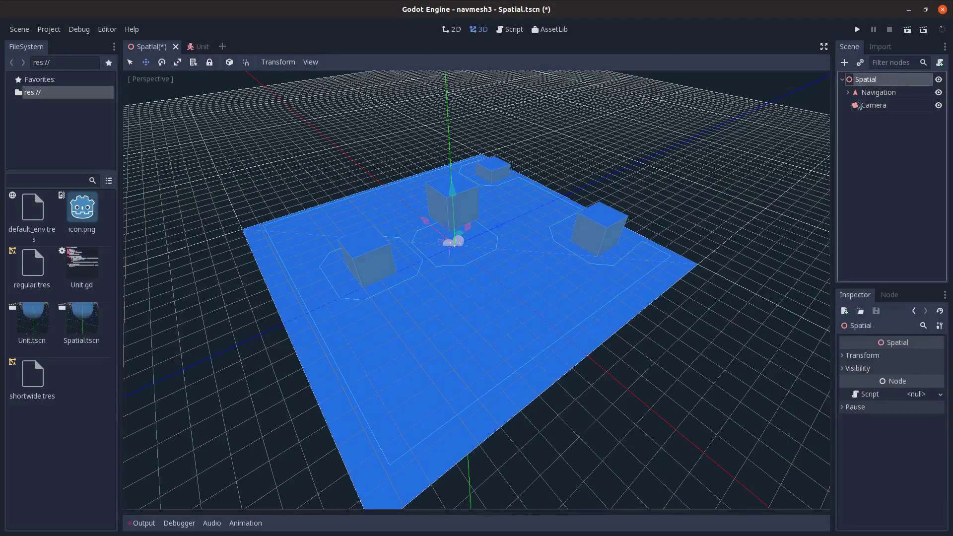
click(870, 92)
click(861, 62)
double_click(273, 143)
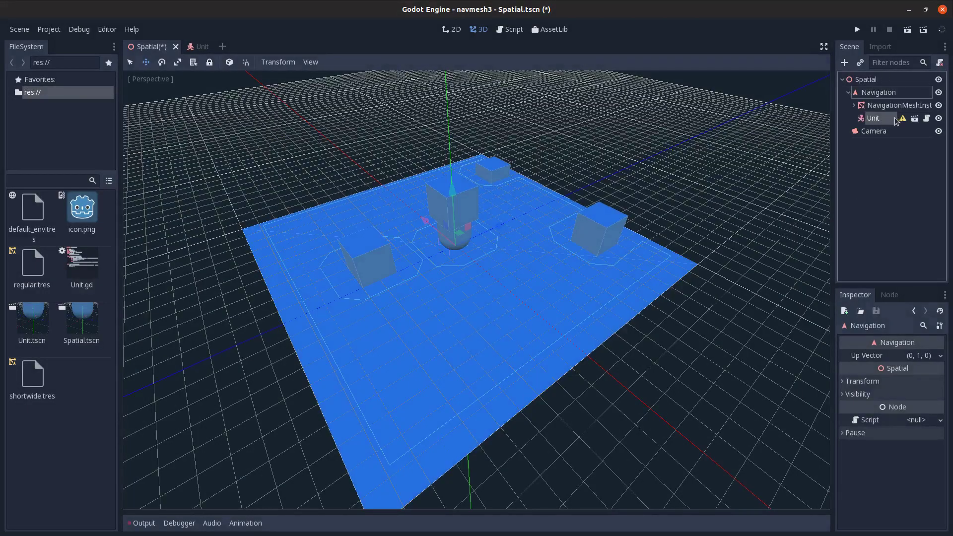
Move the Unit out of the central block onto open floor near the low block
middle_drag(642, 258, 497, 211)
middle_drag(502, 249, 520, 252)
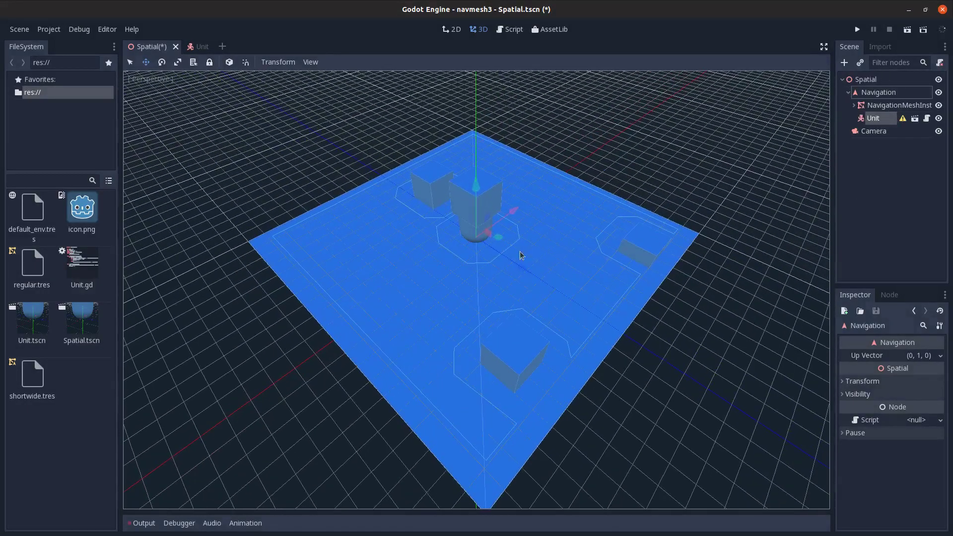
drag(498, 239, 560, 234)
middle_drag(560, 234, 559, 313)
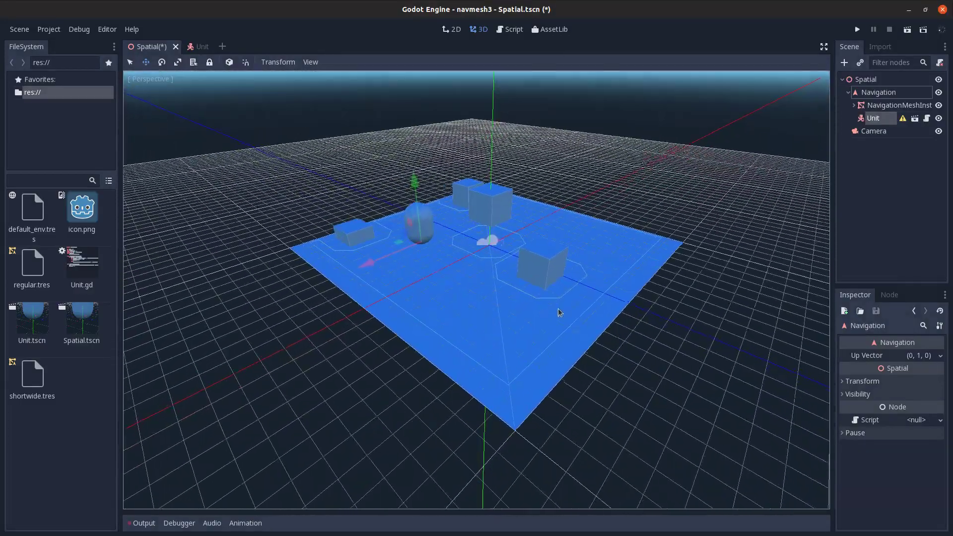
Move the Camera up above the floor's edge behind the Unit, tilt it down toward the obstacles, and preview its view
click(855, 105)
click(855, 105)
click(848, 92)
click(876, 106)
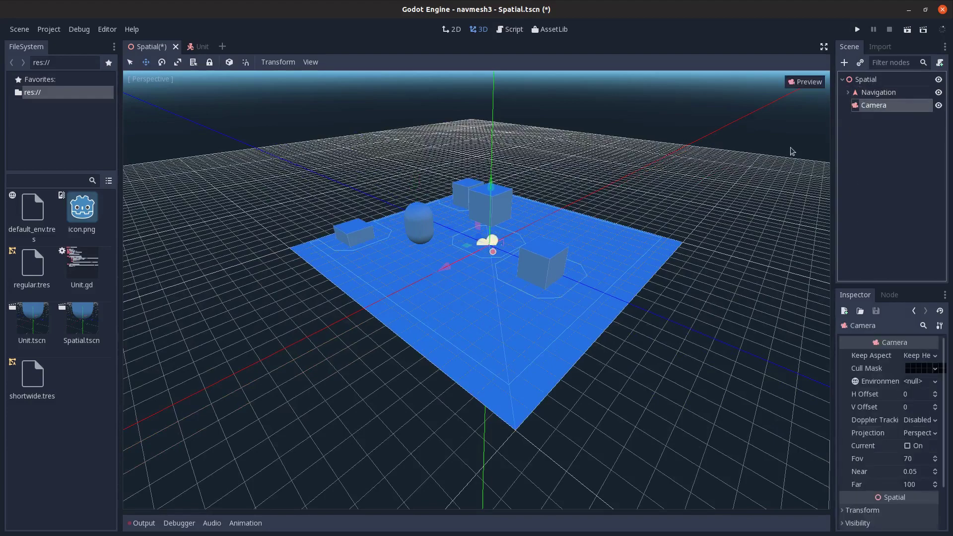
middle_drag(557, 277, 500, 296)
drag(463, 252, 318, 129)
middle_drag(318, 129, 373, 256)
drag(373, 256, 447, 211)
middle_drag(348, 182, 362, 191)
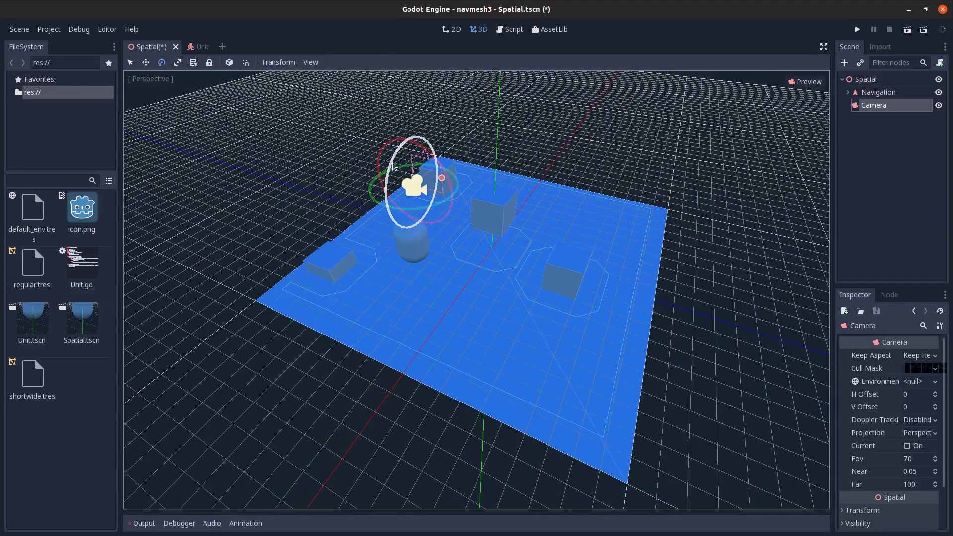
drag(388, 185, 415, 135)
click(805, 81)
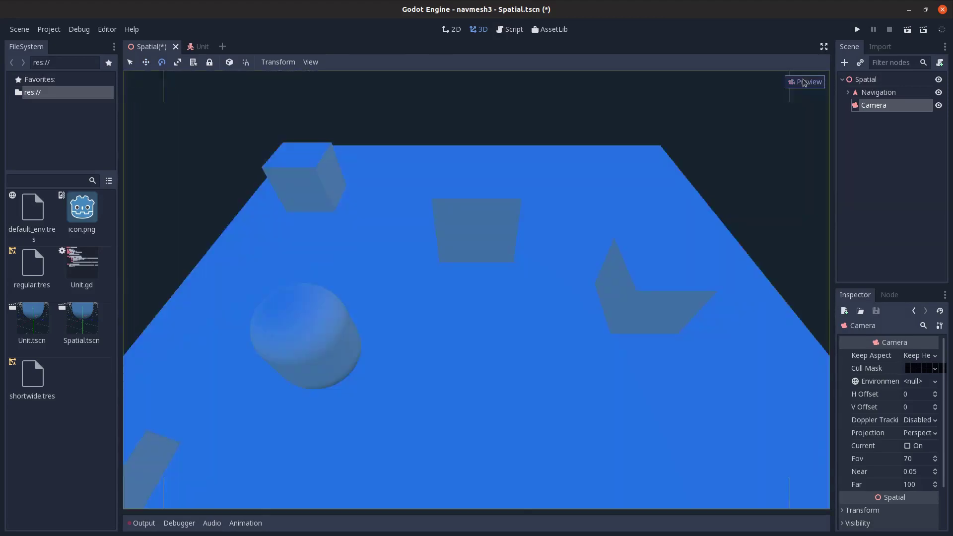
click(805, 81)
Raise the Camera further and shift it sideways so its preview frames more of the floor and obstacles
middle_drag(645, 199, 574, 212)
key(w)
drag(305, 90, 299, 61)
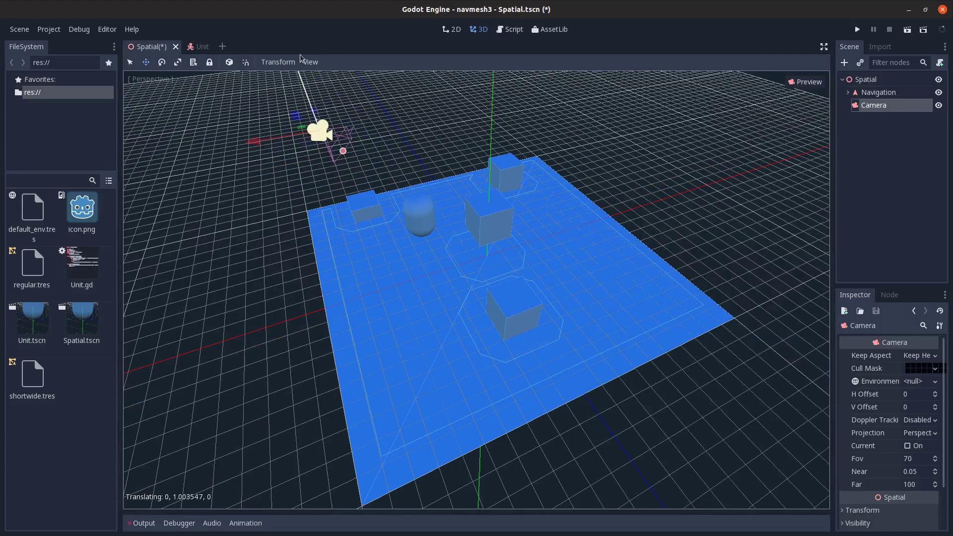
mouse_move(254, 138)
mouse_down()
mouse_move(189, 143)
mouse_move(248, 130)
mouse_up()
click(798, 86)
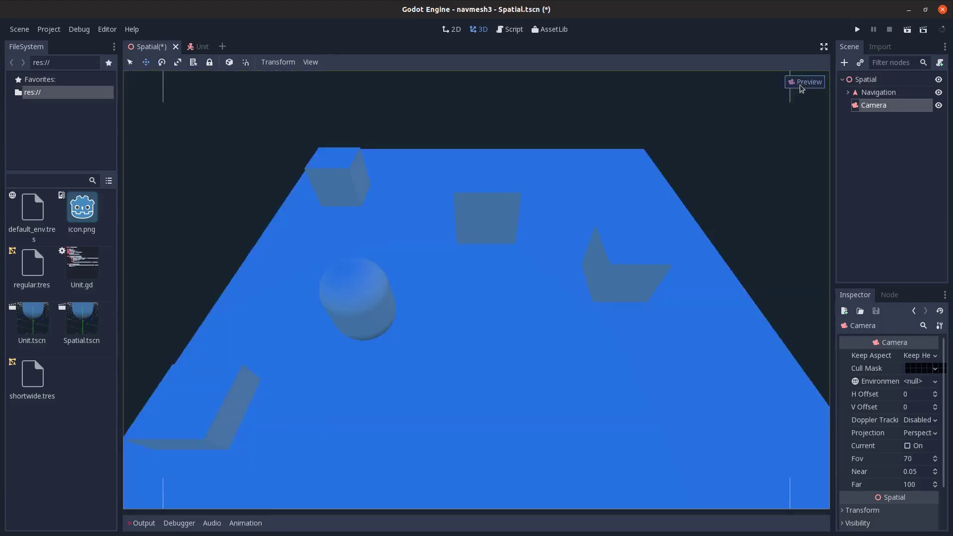
click(805, 81)
Attach a new GDScript, res://Camera.gd, to the Camera node using the Default template
scroll(602, 330, down, 3)
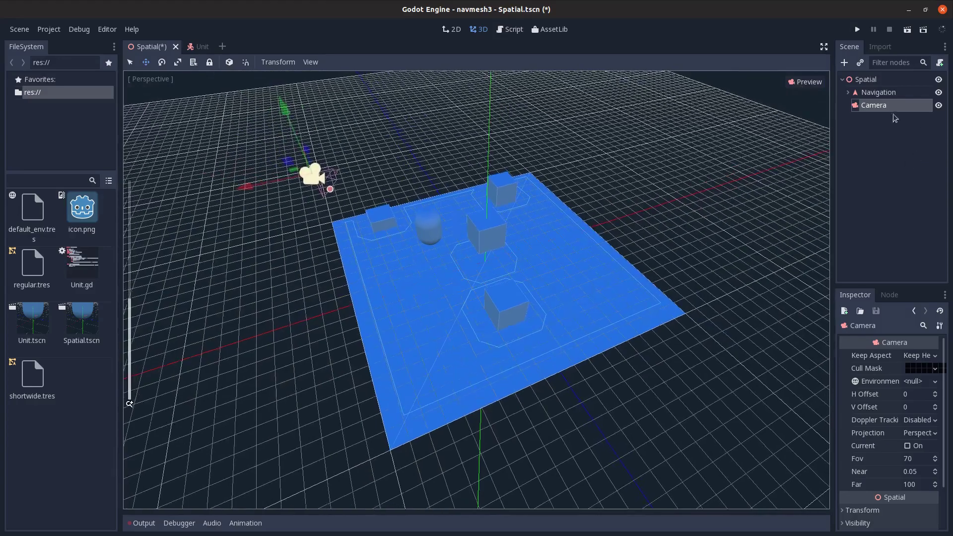
key(ctrl+a)
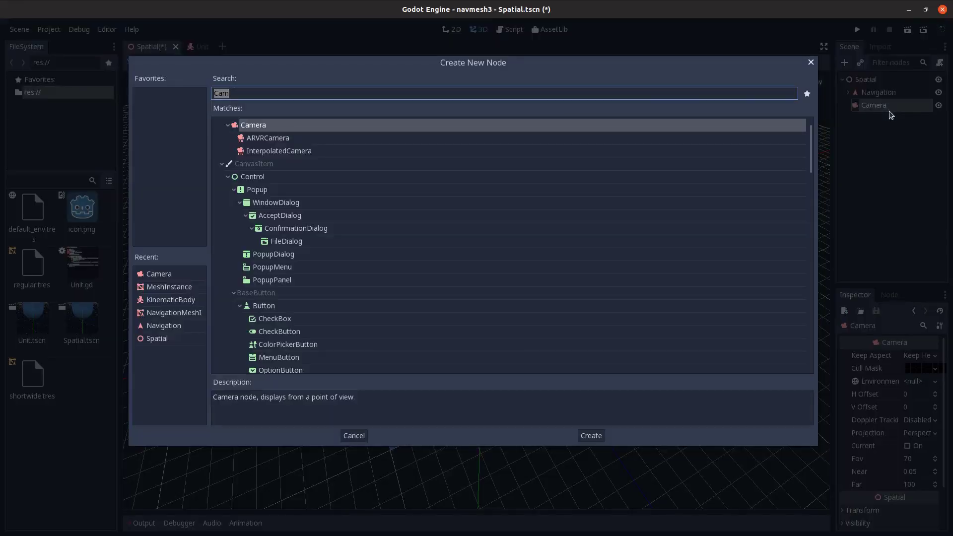
key(Escape)
click(940, 62)
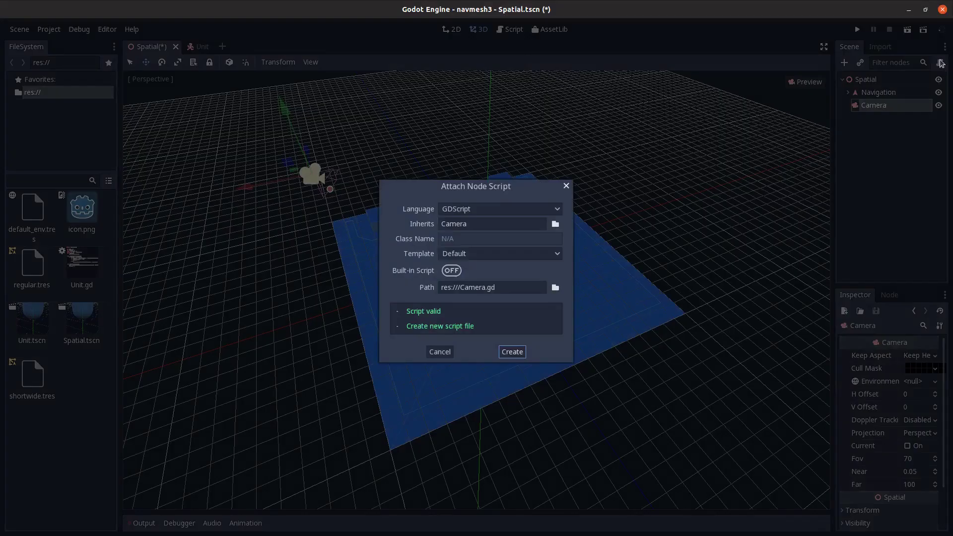
click(512, 352)
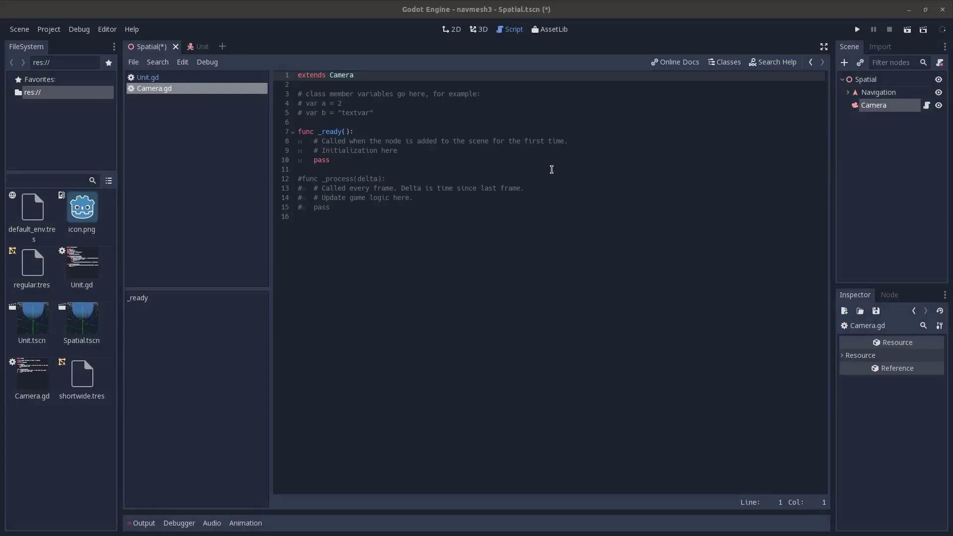
Replace Camera.gd's template with ray_length = 1000 and an _input(event) function that raycasts left clicks and calls "move_to" on the "units" group with result.position
key(ctrl+a)
text(extends Camera   const ray_length = 1000  func _input(event): 	if event is InputEventMouseButton and event.pressed and event.button_index == 1: 		var from = project_ray_origin(event.position) 		var to = from + project_ray_normal(event.position) * ray_length 		var space_state = get_world().direct_space_state 		var result = space_state.intersect_ray(from, to, [], 1) 		if result: 			get_tree().call_group("units", "move_to", result.position))
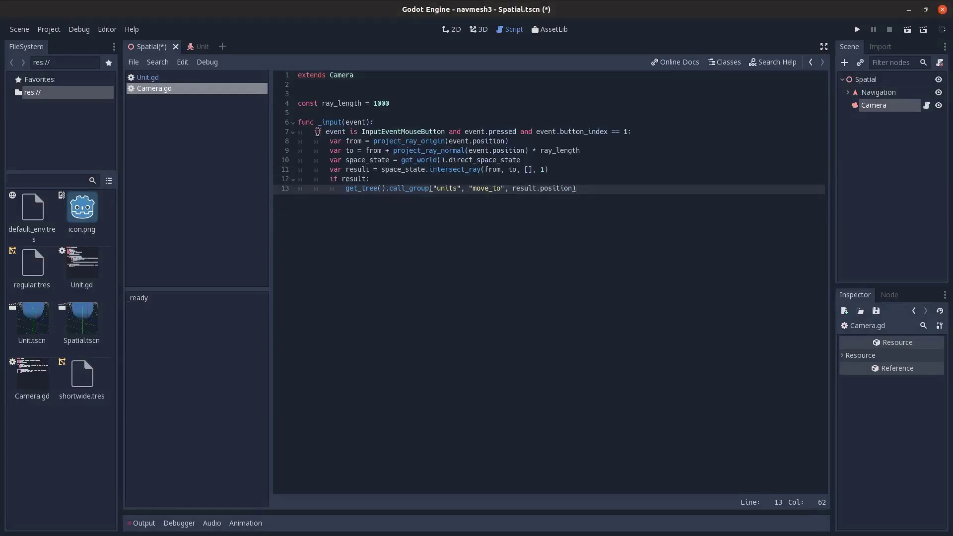
Review how Camera.gd builds the ray, runs intersect_ray, and passes the hit position to the "units" group
click(631, 130)
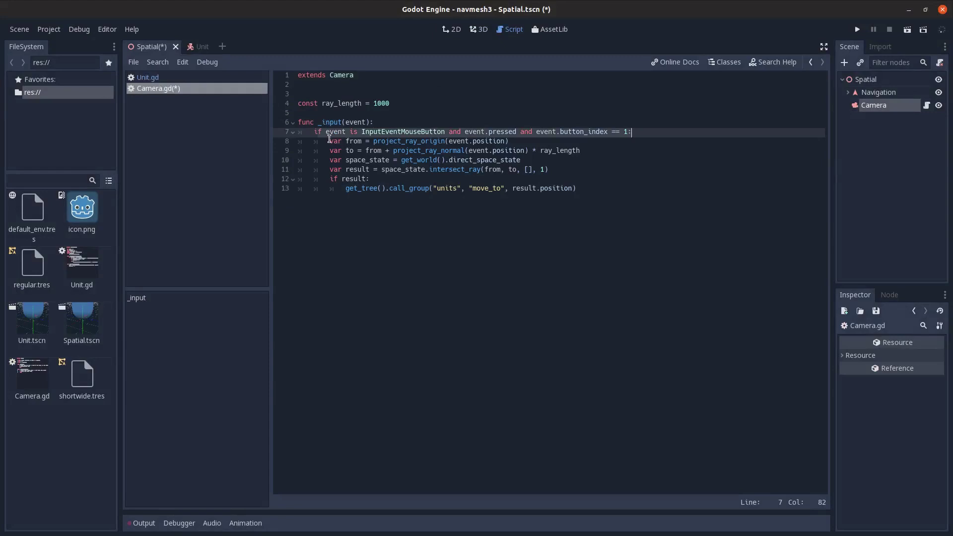
drag(329, 141, 604, 153)
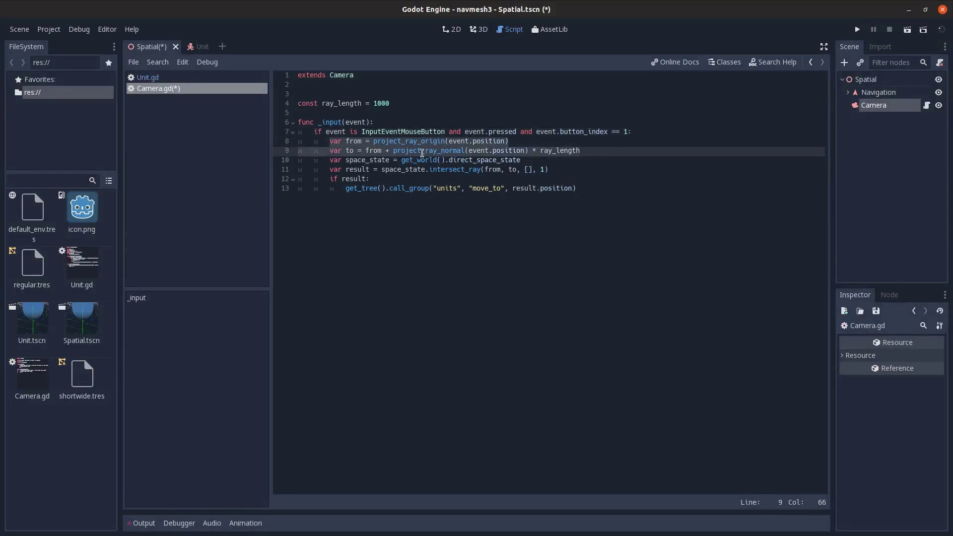
click(481, 165)
double_click(459, 171)
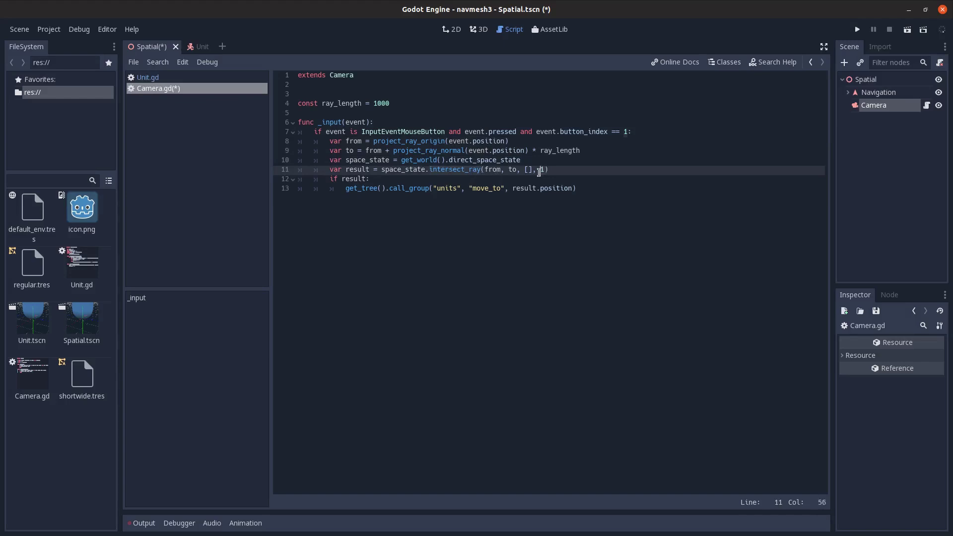
click(440, 189)
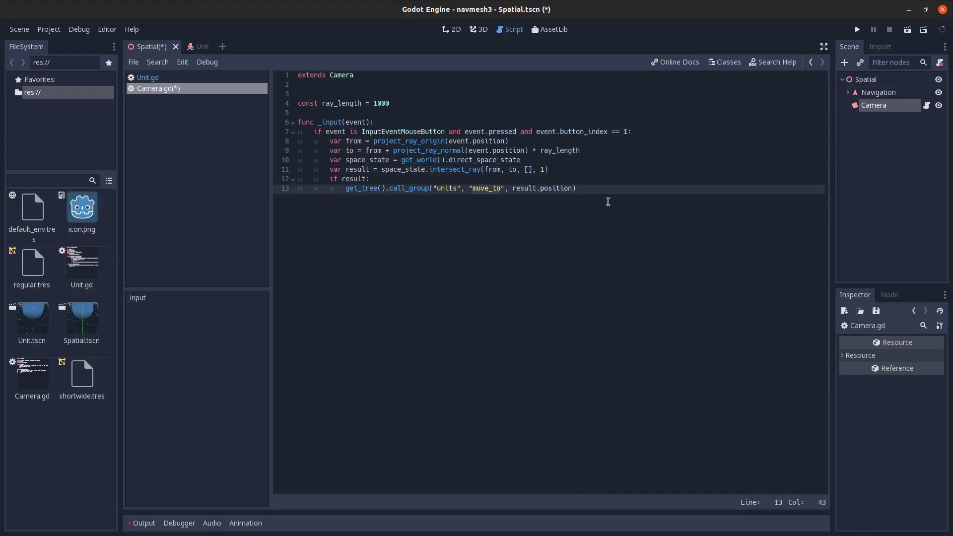
drag(512, 189, 571, 189)
Save the scene and run the project with Spatial.tscn as its main scene
key(ctrl+s)
click(858, 30)
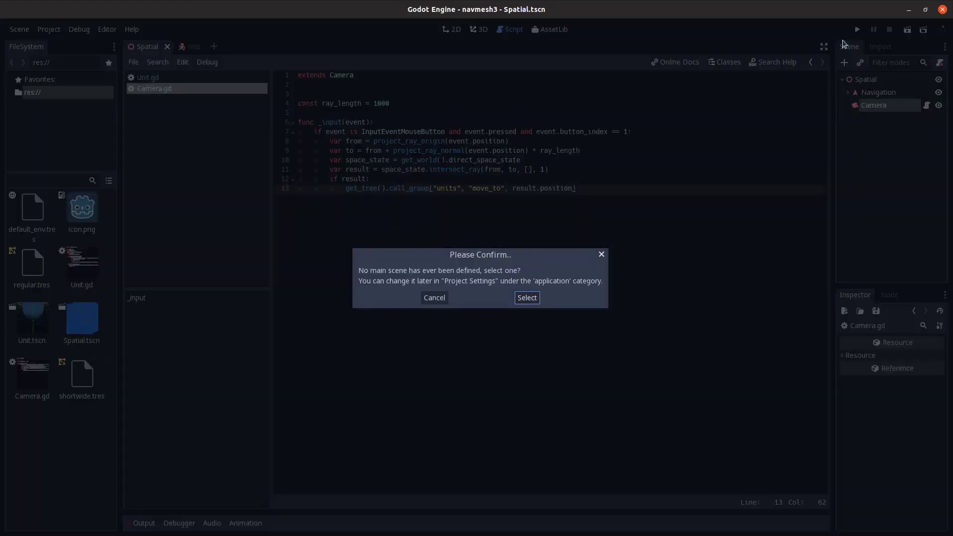
click(529, 297)
double_click(240, 140)
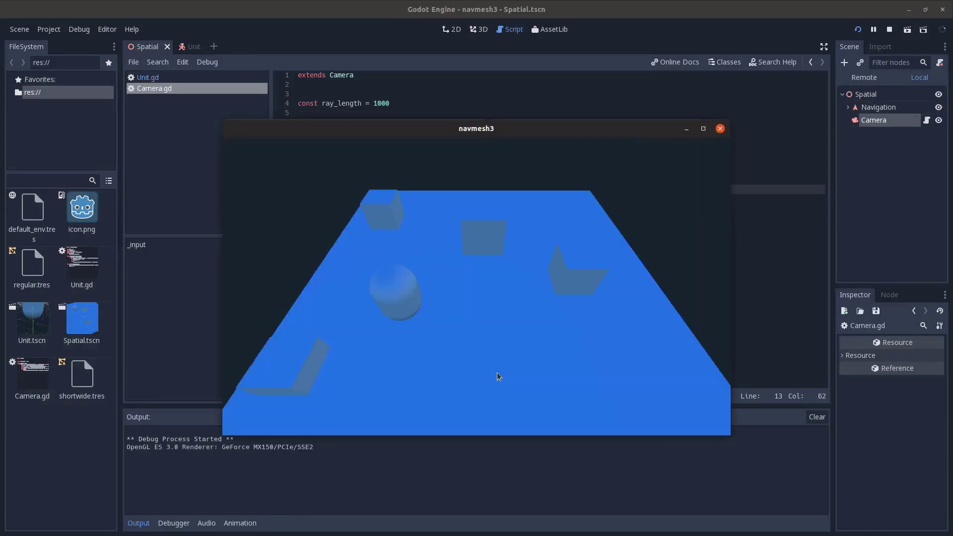
Test the unit's pathfinding in the running game by sending it to points around the obstacles, and close the game
click(486, 347)
click(364, 258)
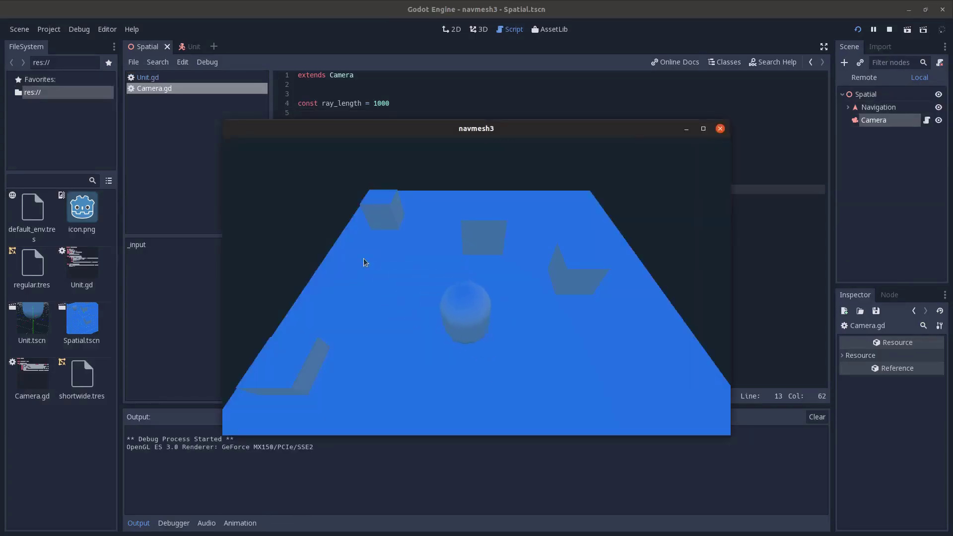
click(415, 196)
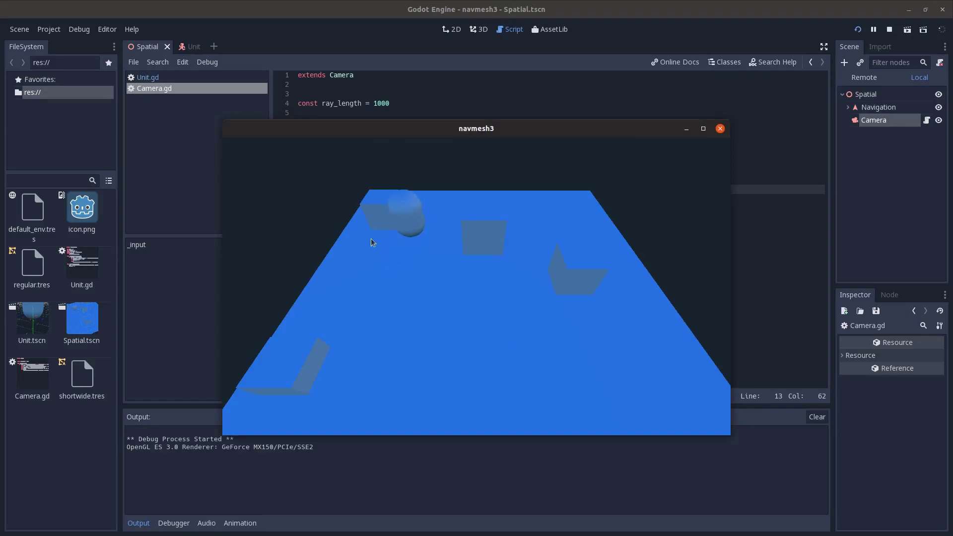
click(355, 222)
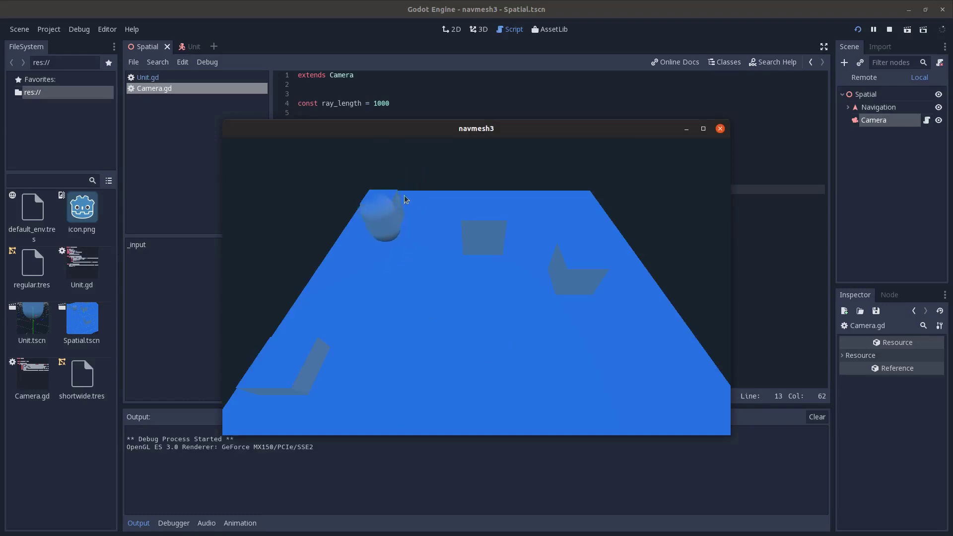
click(349, 385)
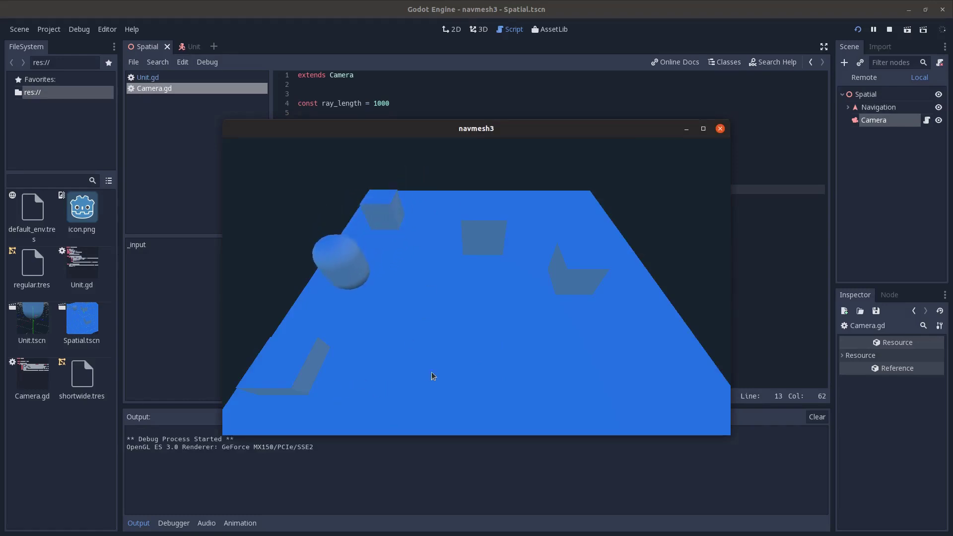
click(532, 222)
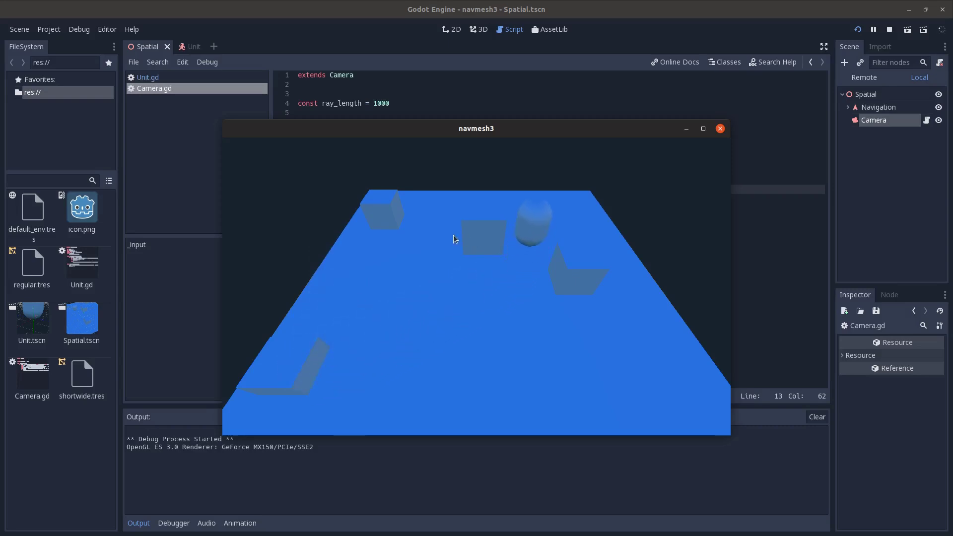
click(640, 300)
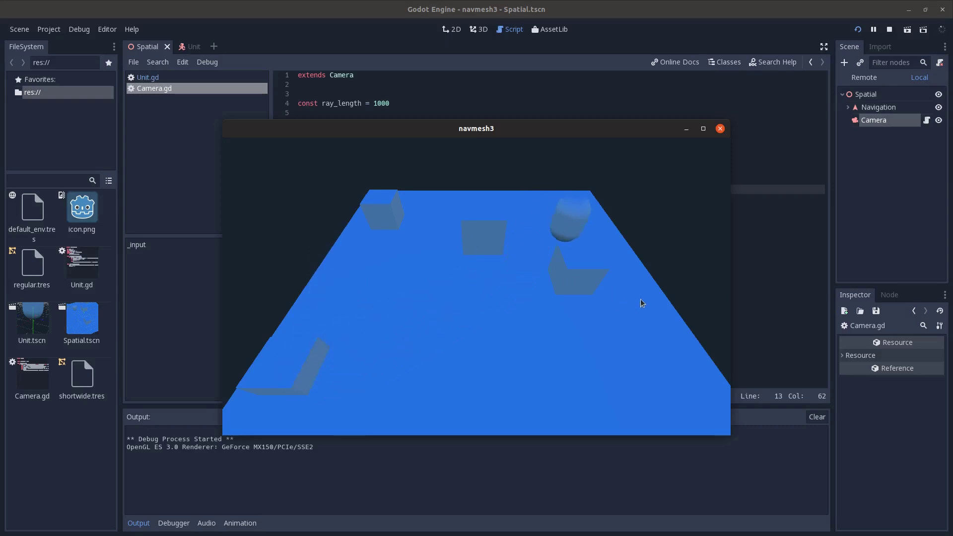
click(720, 129)
In the NavigationMeshInstance's regular.tres navmesh, set the agent height to 1 and the agent radius to 0.1
click(878, 93)
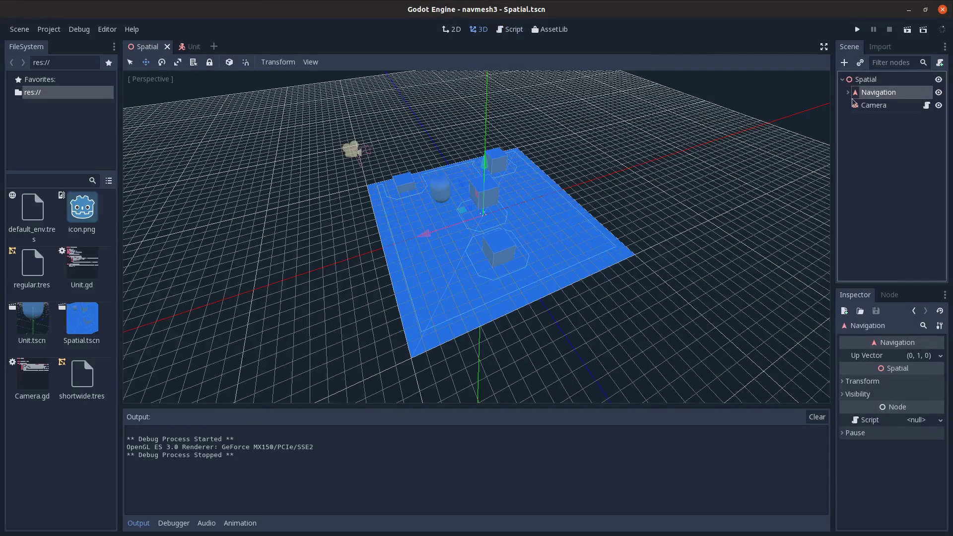
click(848, 92)
click(894, 105)
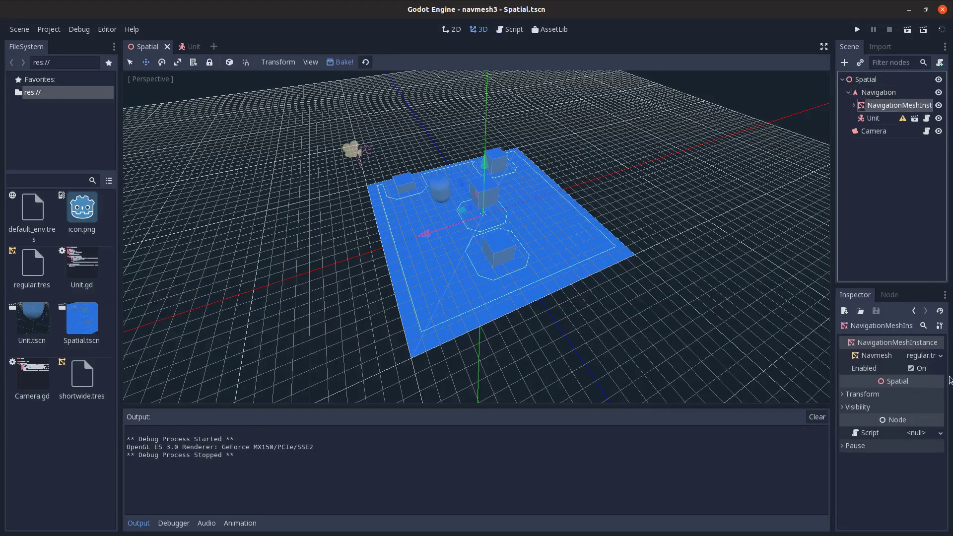
click(922, 356)
click(915, 396)
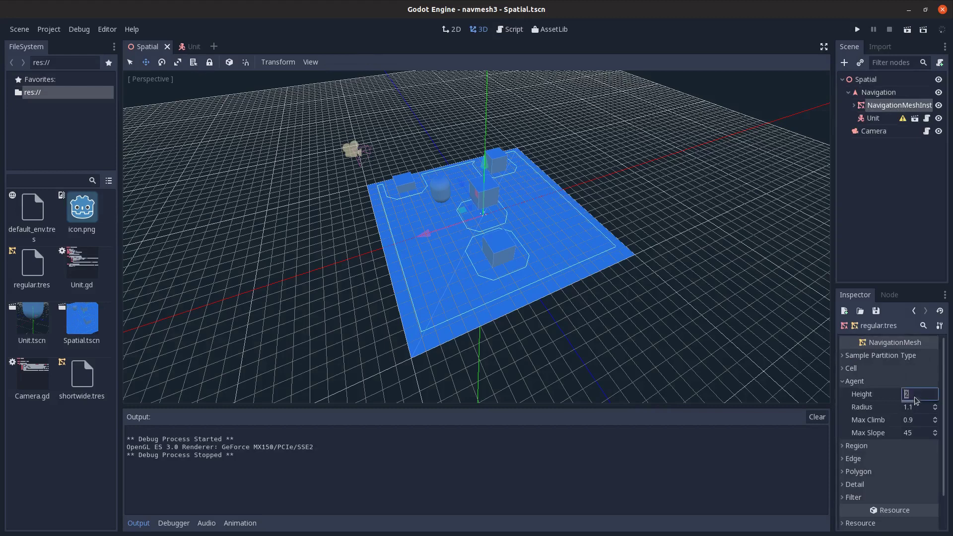
key(Return)
click(914, 408)
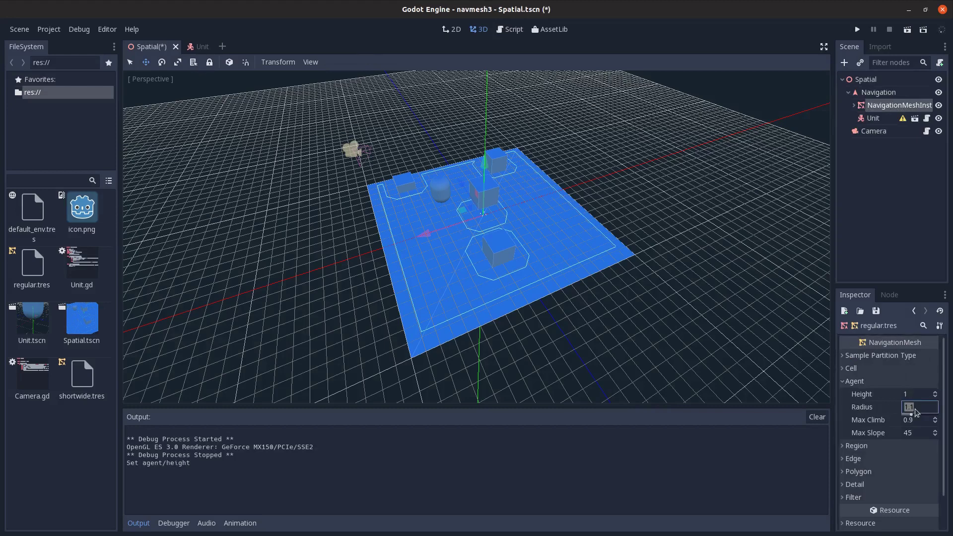
text(0.1)
key(Return)
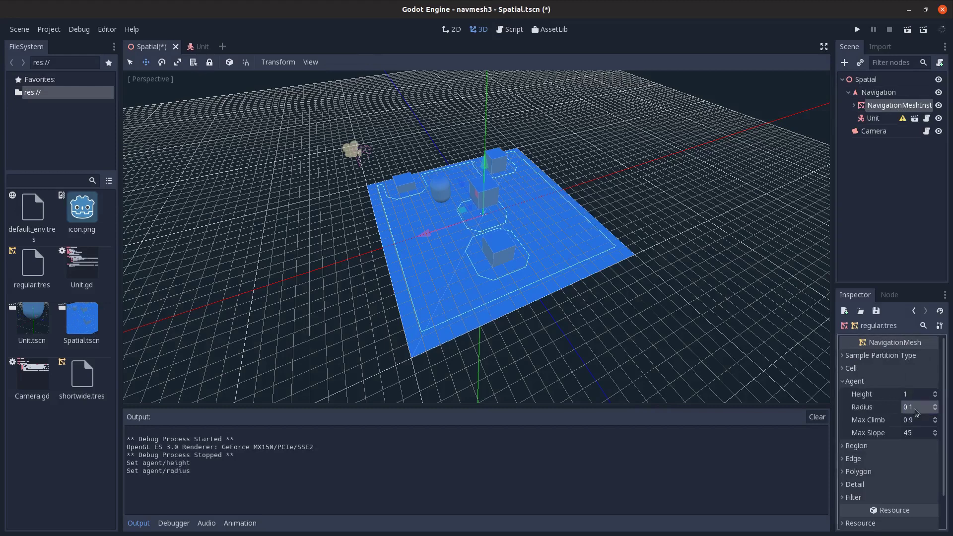
Rebake the NavigationMeshInstance's navmesh with the reduced agent size and inspect its outlines around the obstacles
click(912, 107)
click(342, 62)
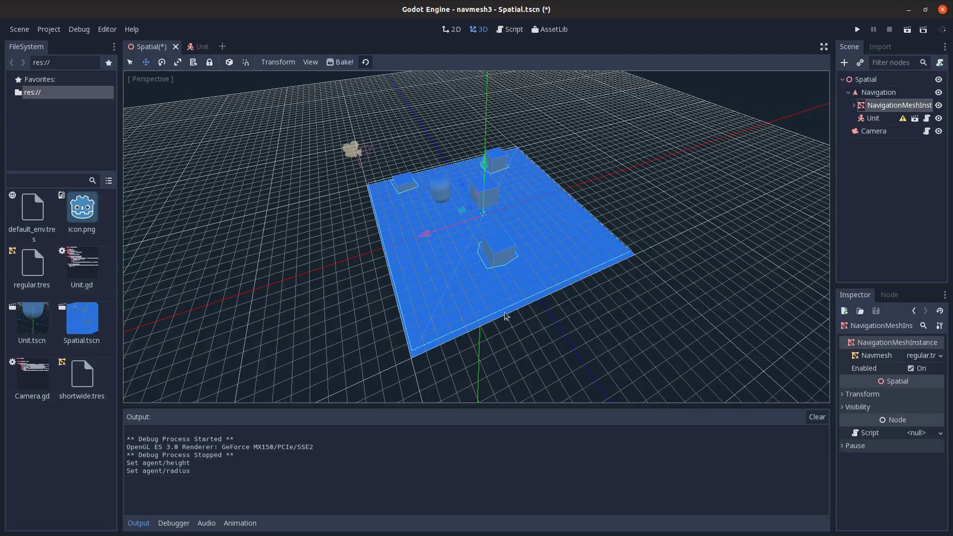
middle_drag(505, 317, 598, 259)
Run the project, send the unit to points close to and behind each obstacle, and close the game
click(857, 30)
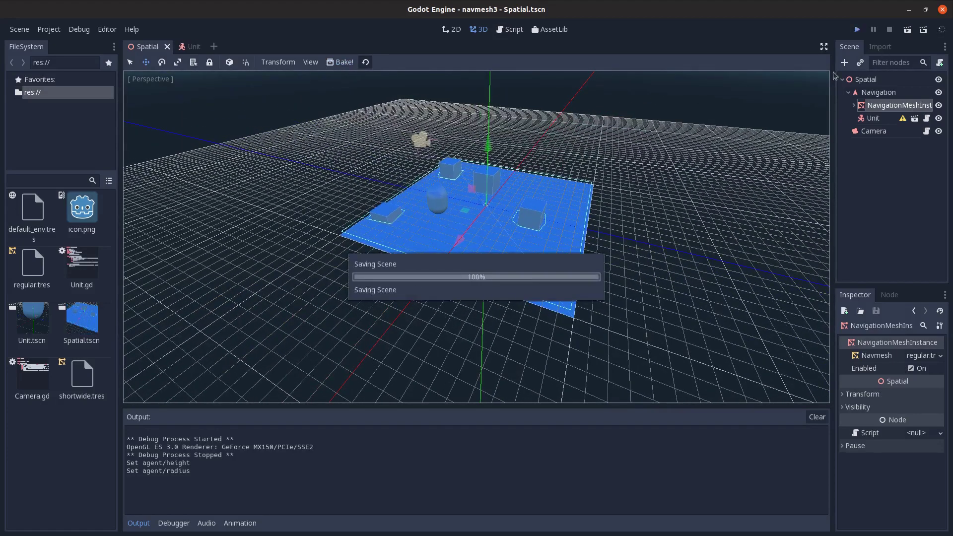
click(535, 248)
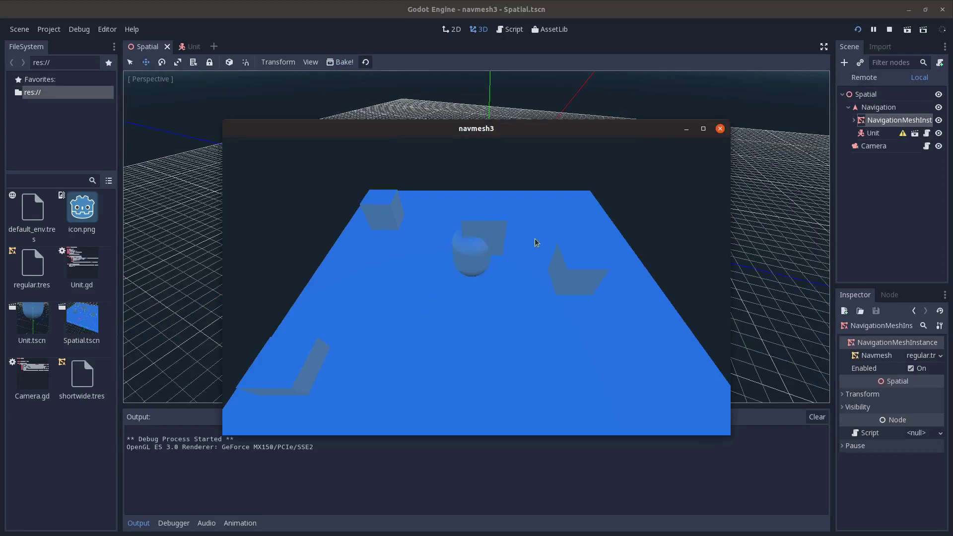
click(601, 308)
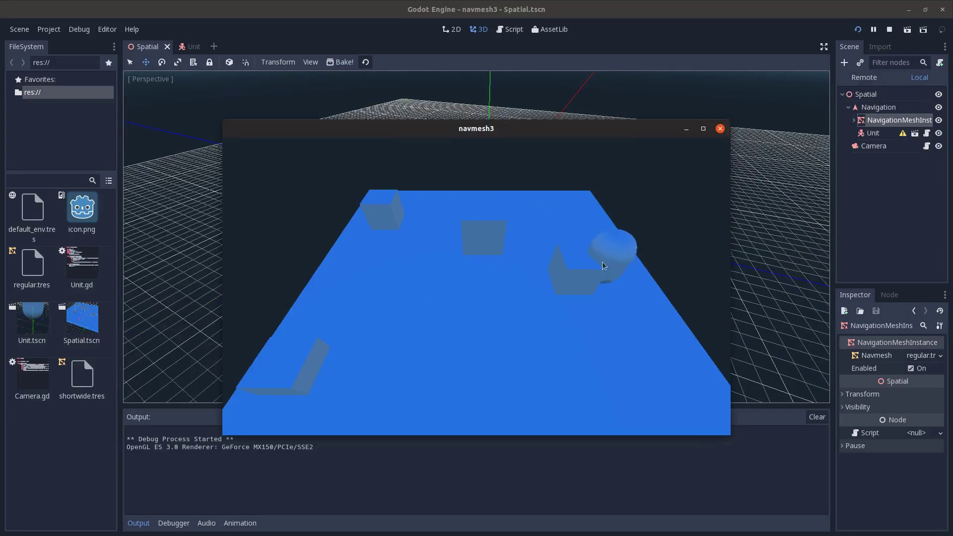
click(542, 270)
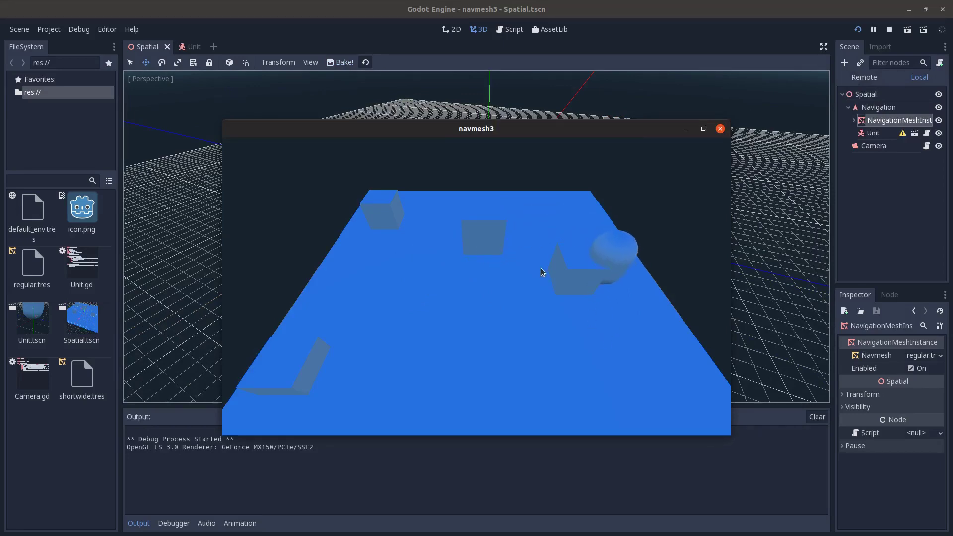
click(320, 371)
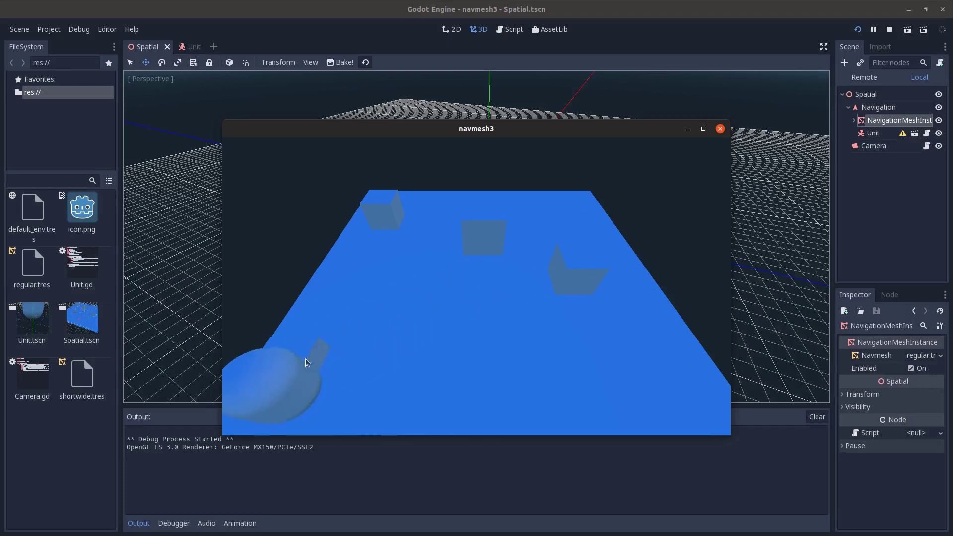
click(317, 335)
click(326, 374)
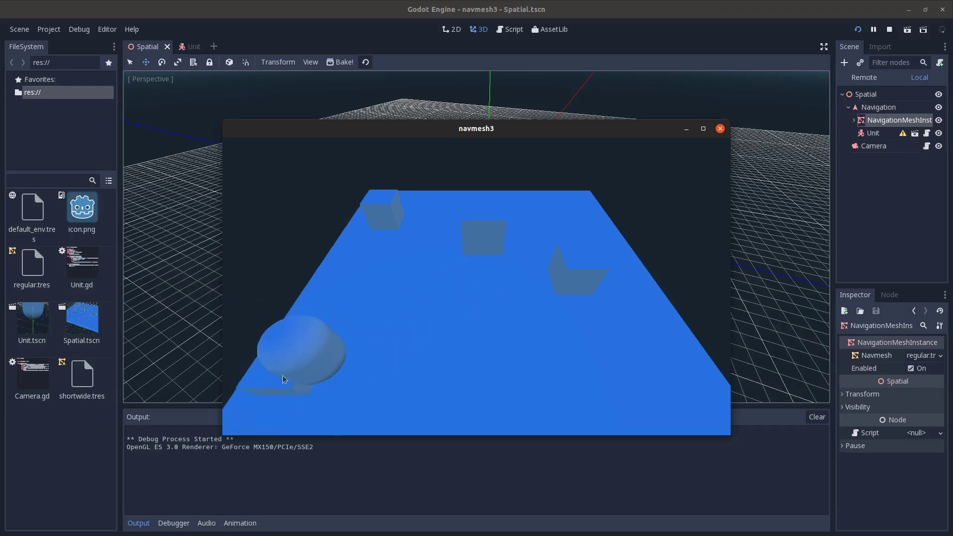
click(386, 288)
click(392, 193)
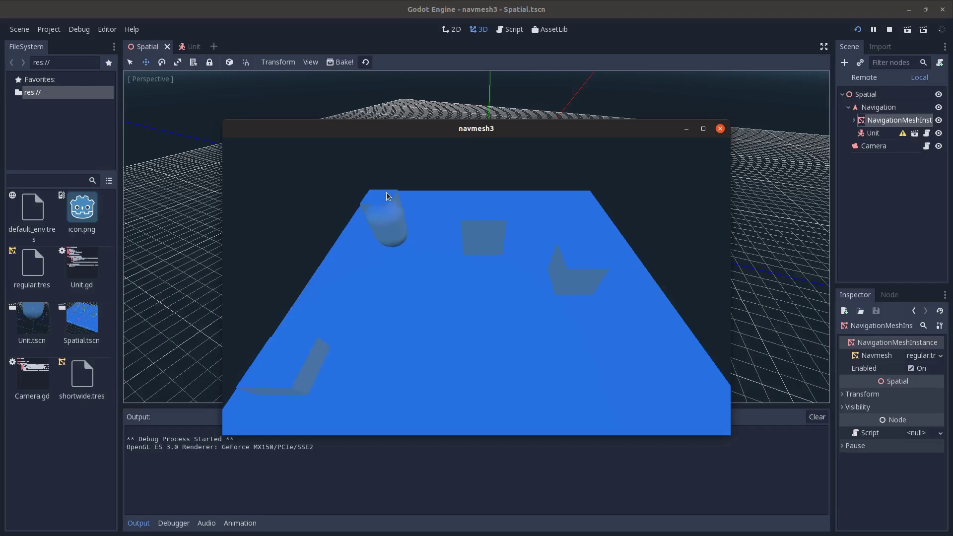
click(430, 240)
click(501, 276)
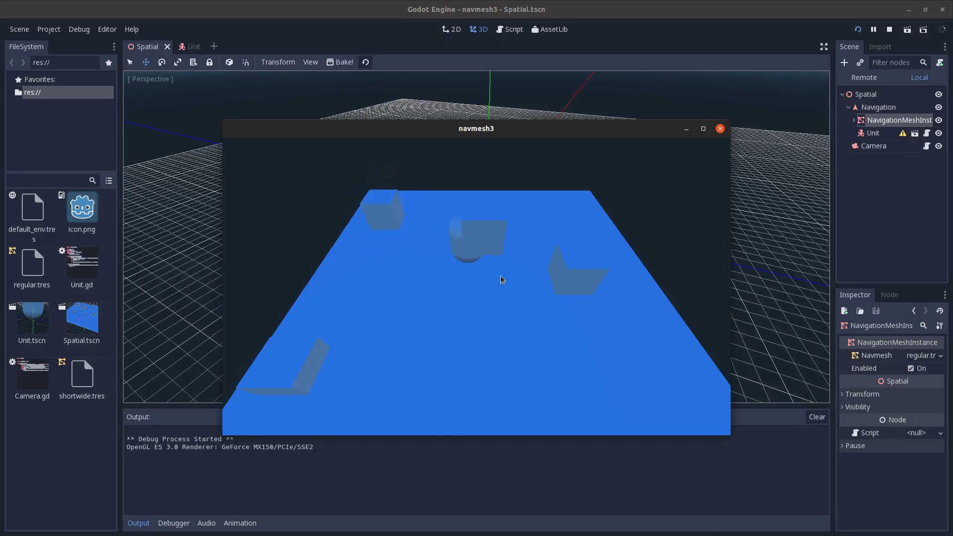
click(595, 271)
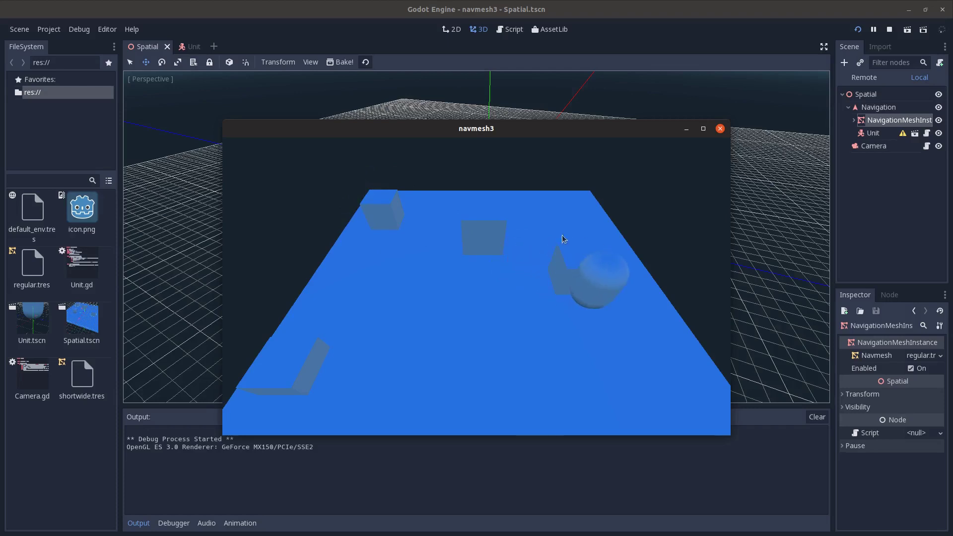
click(543, 238)
click(566, 295)
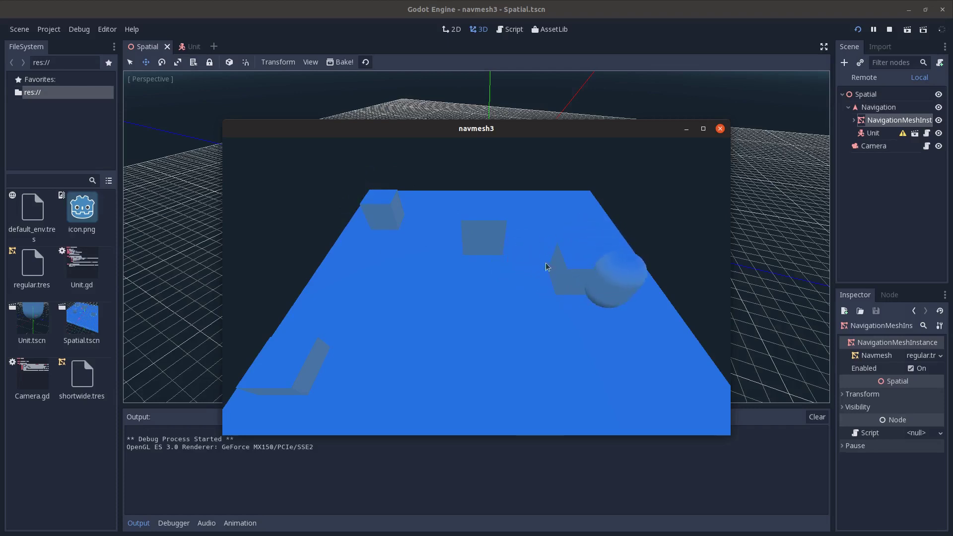
click(559, 227)
click(561, 230)
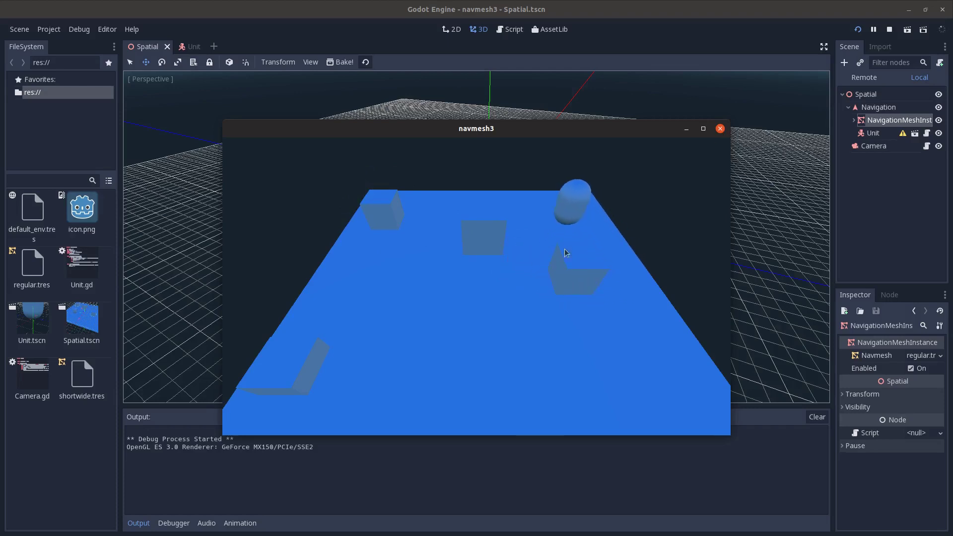
click(513, 299)
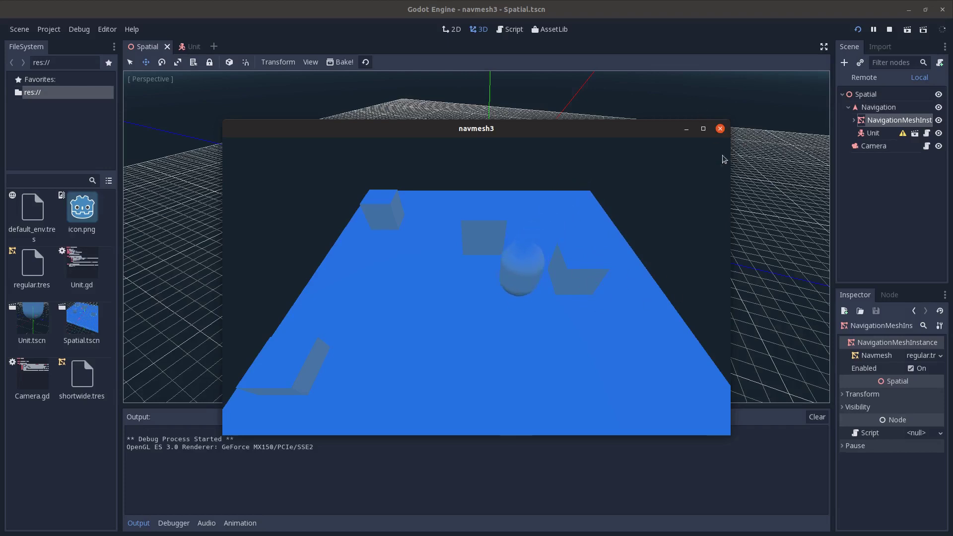
click(399, 222)
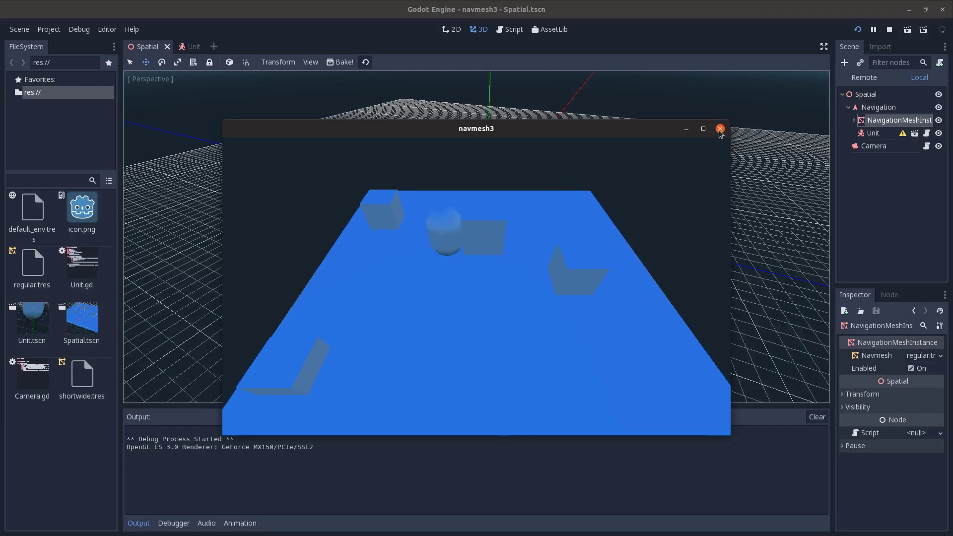
click(720, 129)
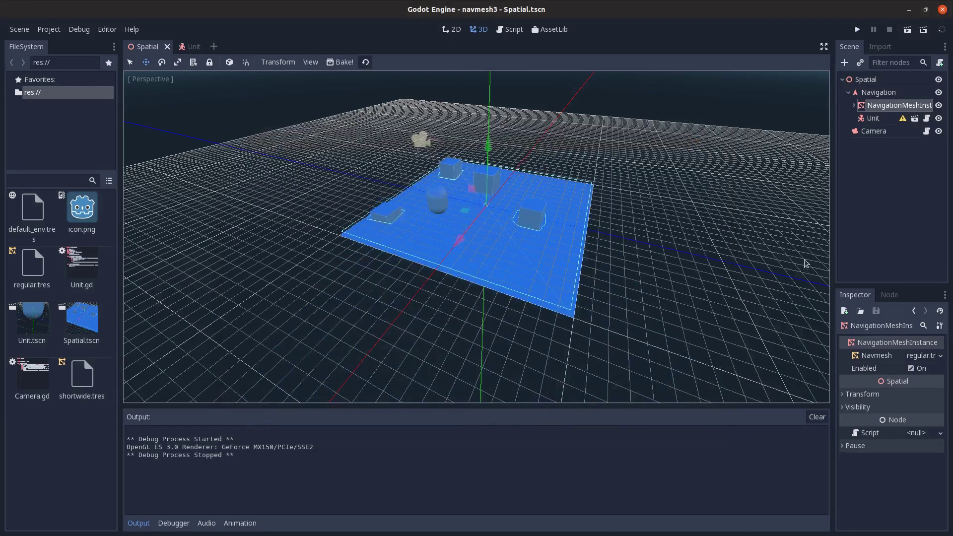
Set the agent Max Climb of regular.tres to 2 and rebake the NavigationMeshInstance's navmesh
click(854, 106)
click(853, 106)
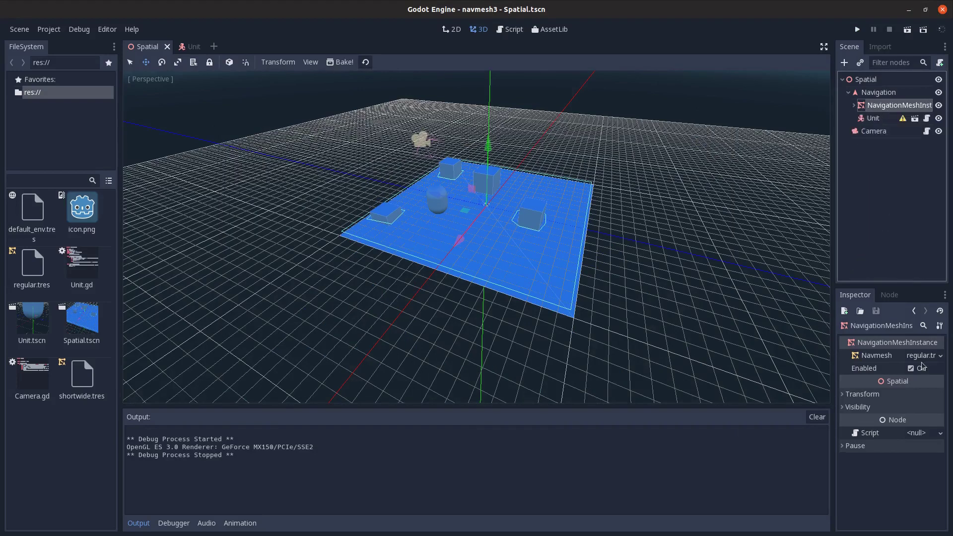
click(911, 355)
click(916, 420)
text(2)
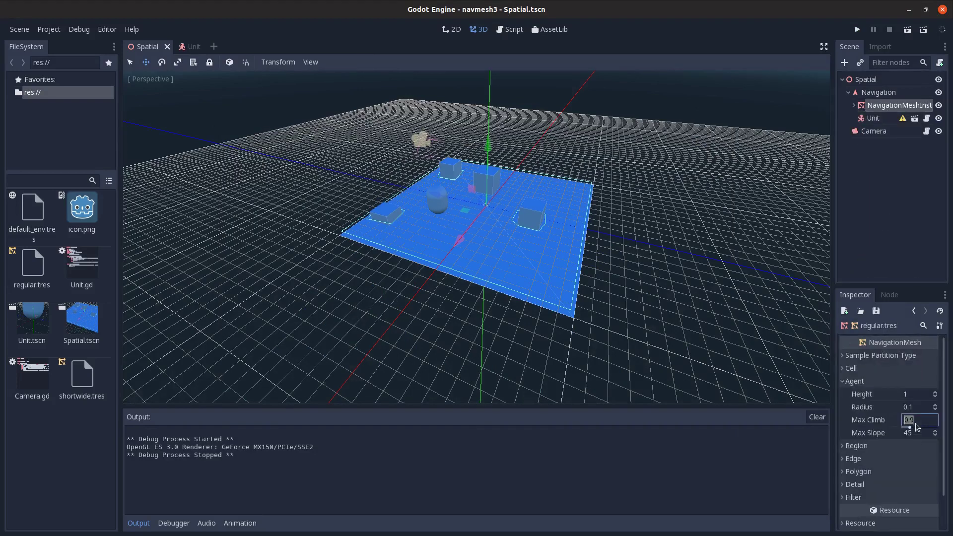
key(Return)
click(884, 106)
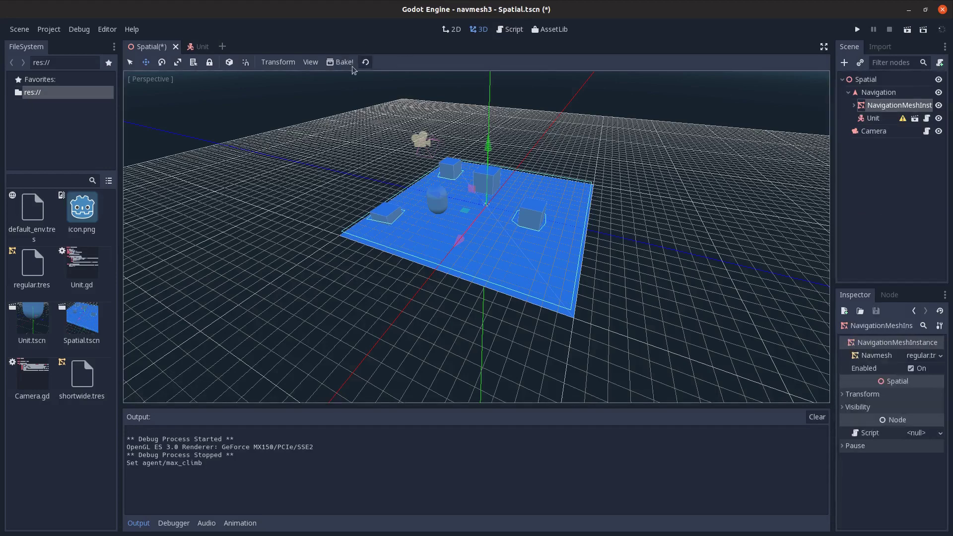
Run the project and test climbing by sending the unit onto the obstacles and to points beside them
click(856, 31)
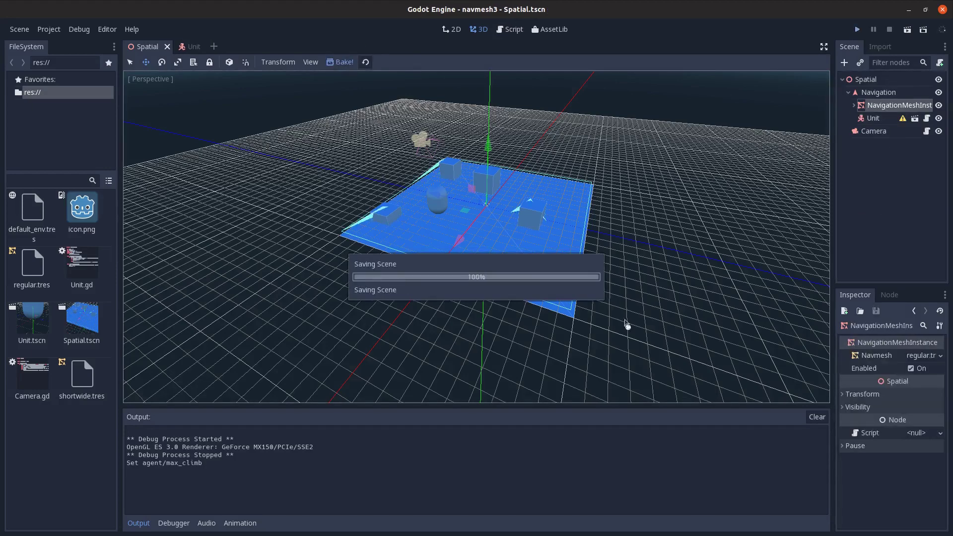
click(296, 366)
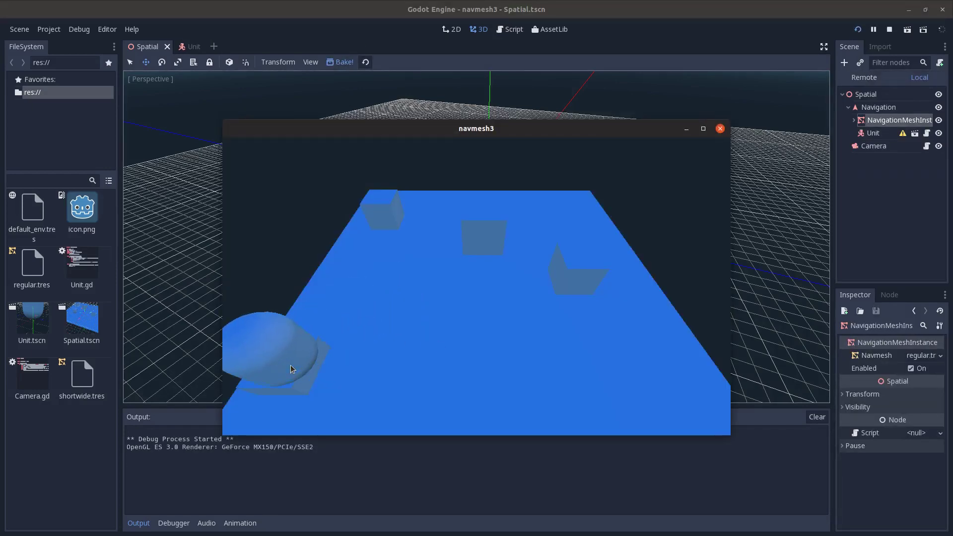
click(379, 192)
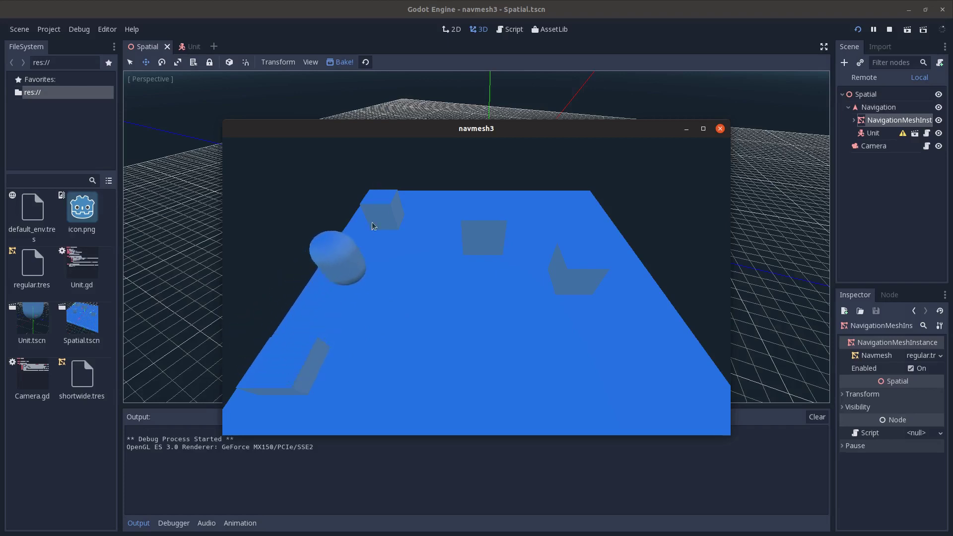
click(450, 258)
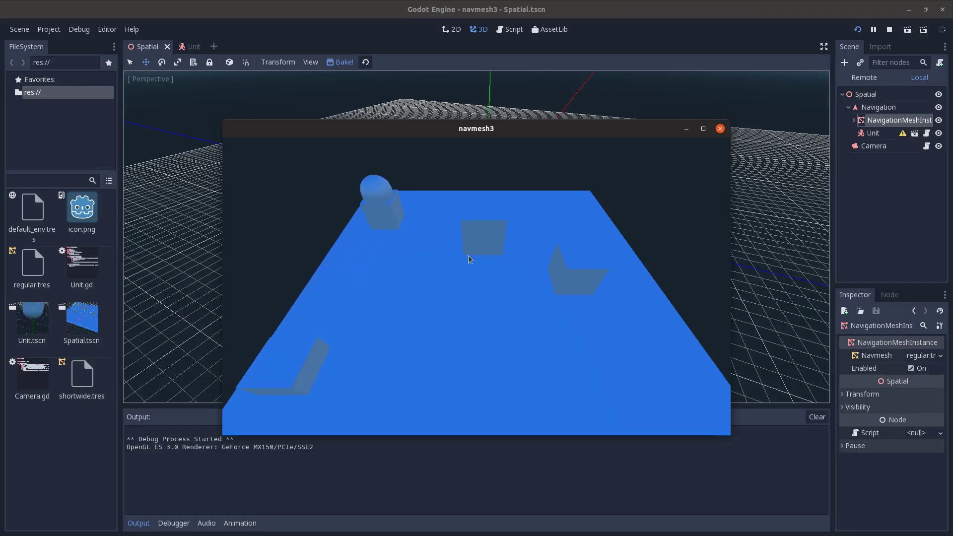
click(570, 273)
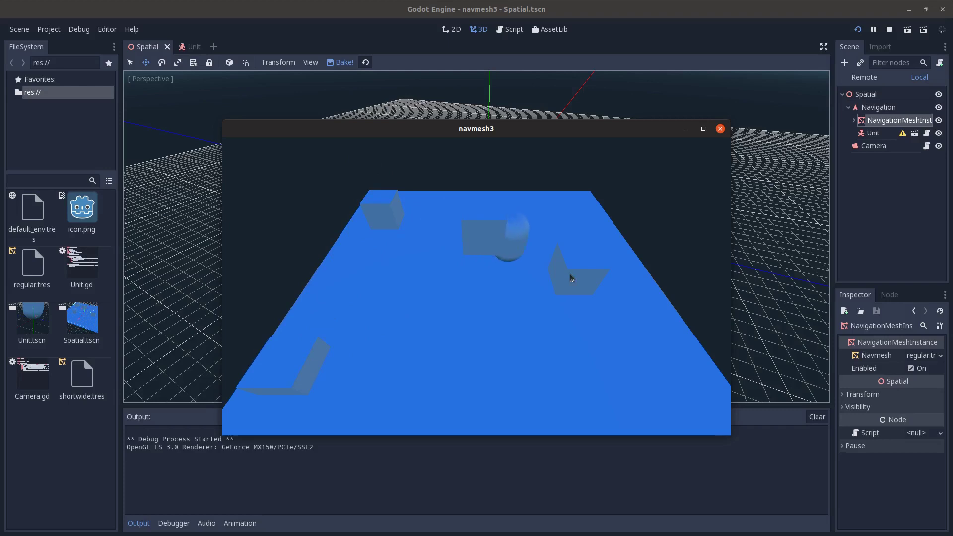
click(582, 311)
click(511, 308)
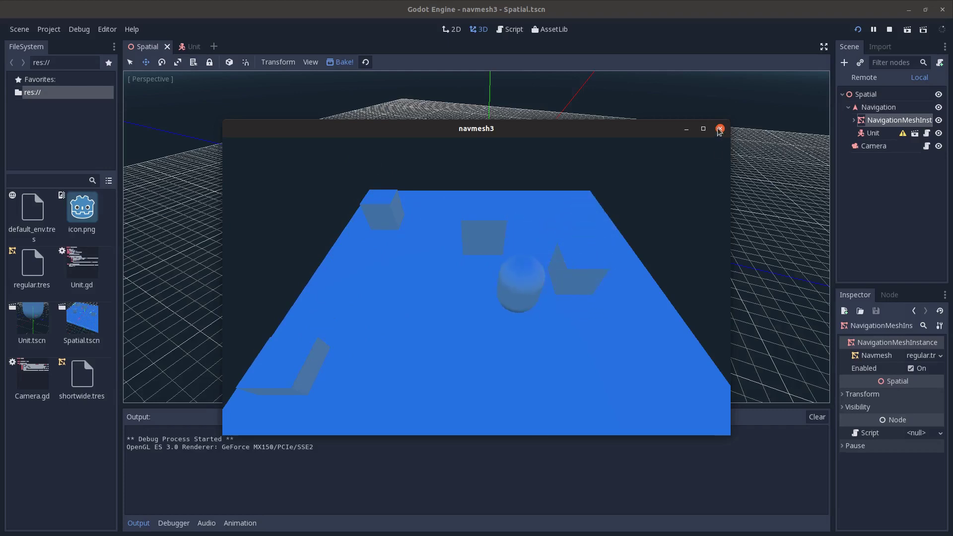